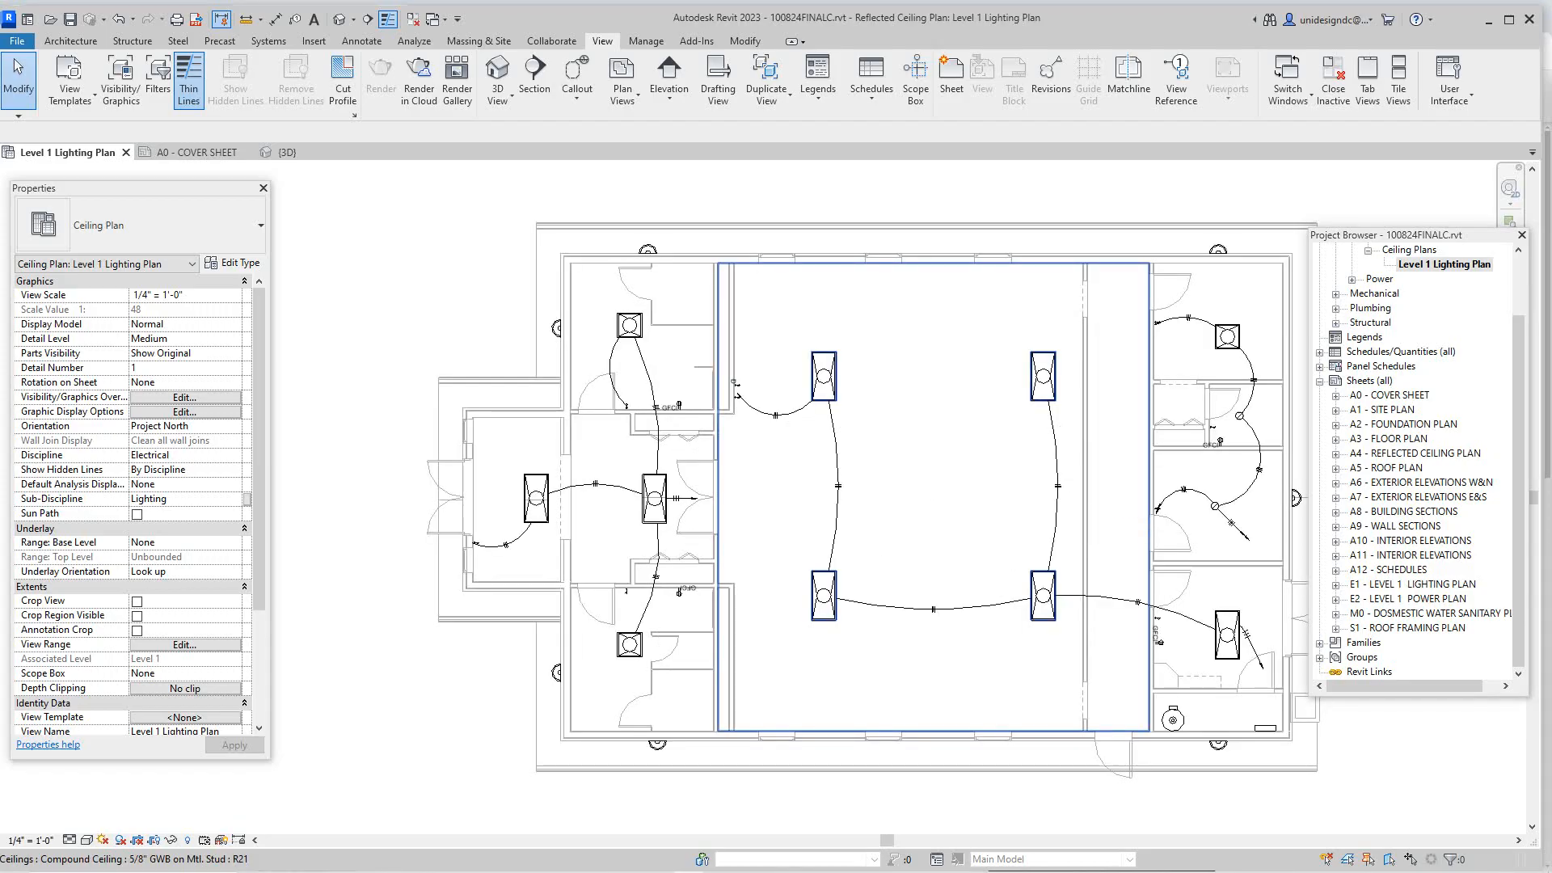
pyautogui.scroll(-2, 585, 378)
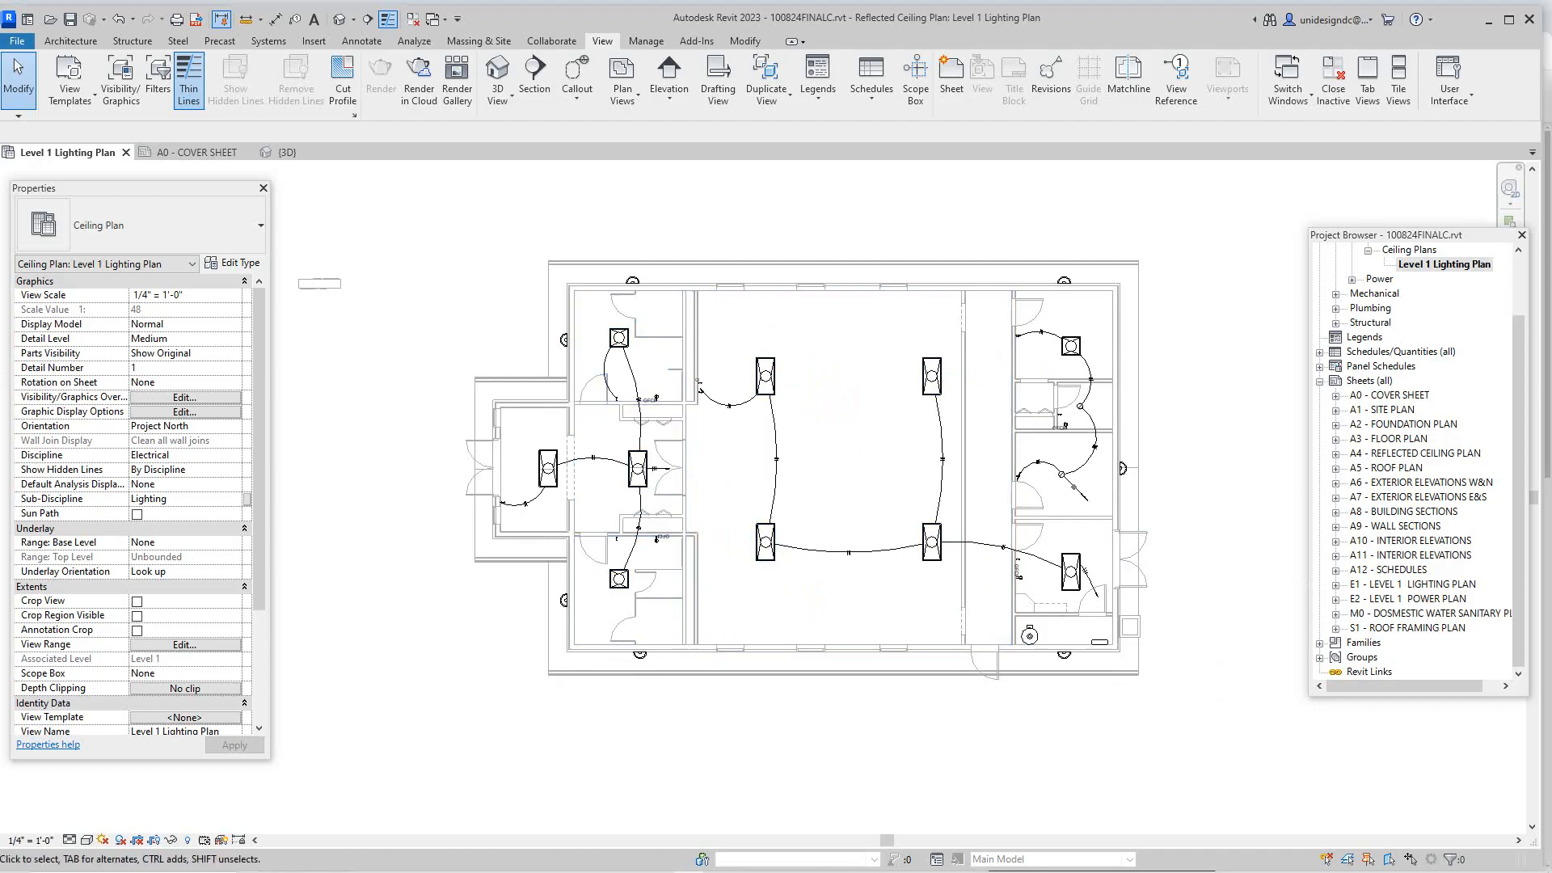
pyautogui.scroll(2, 1414, 461)
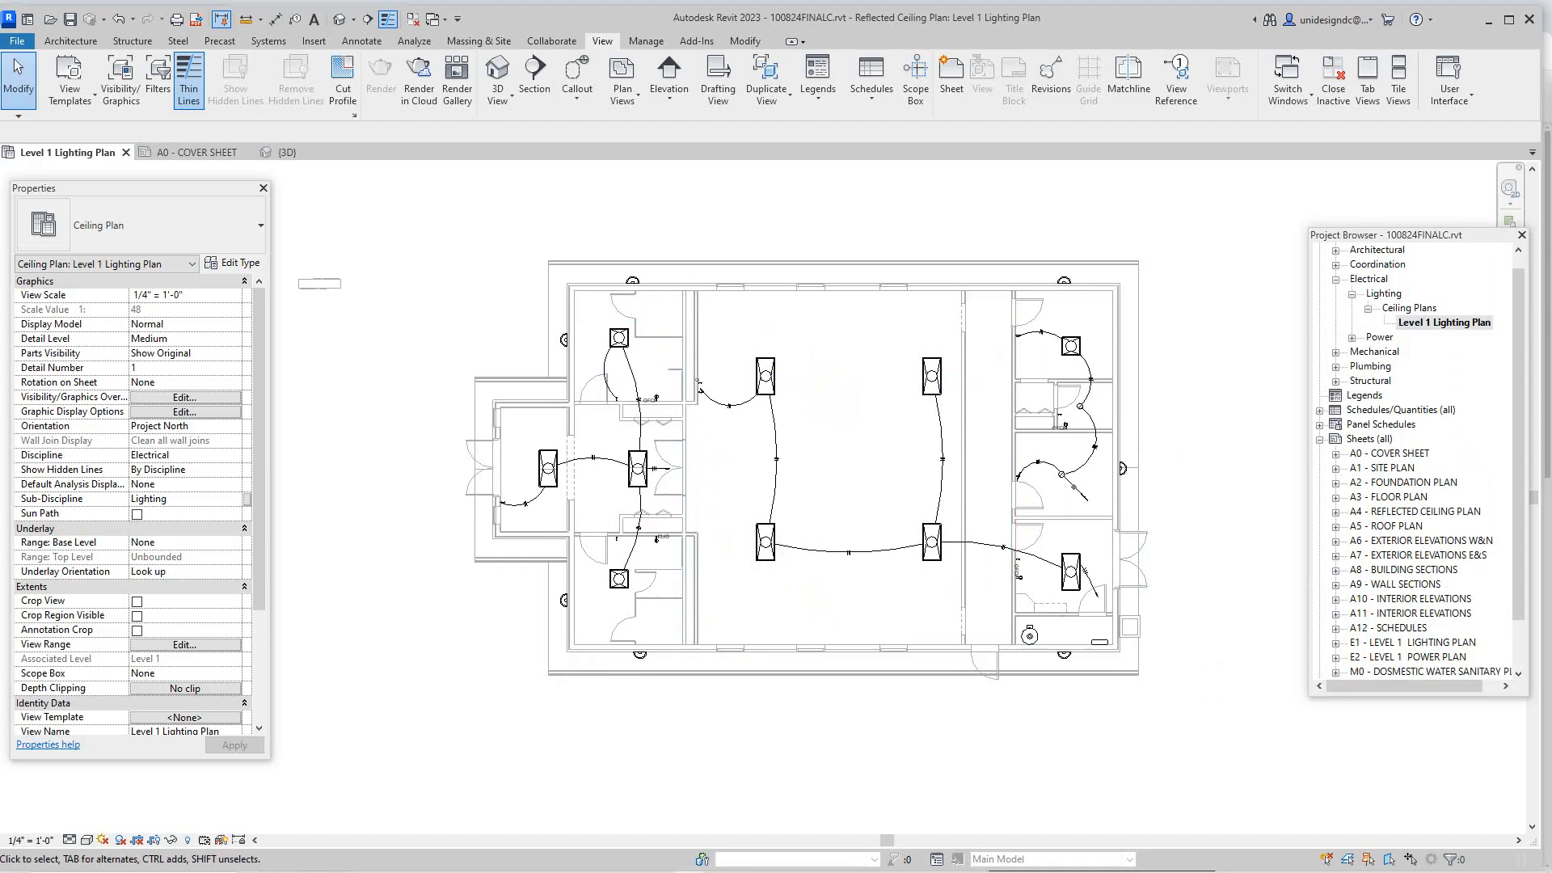
pyautogui.scroll(-2, 1233, 380)
pyautogui.scroll(3, 1233, 380)
pyautogui.moveTo(1233, 380)
pyautogui.mouseDown(button='middle')
pyautogui.moveTo(1240, 393)
pyautogui.moveTo(1253, 370)
pyautogui.mouseUp(button='middle')
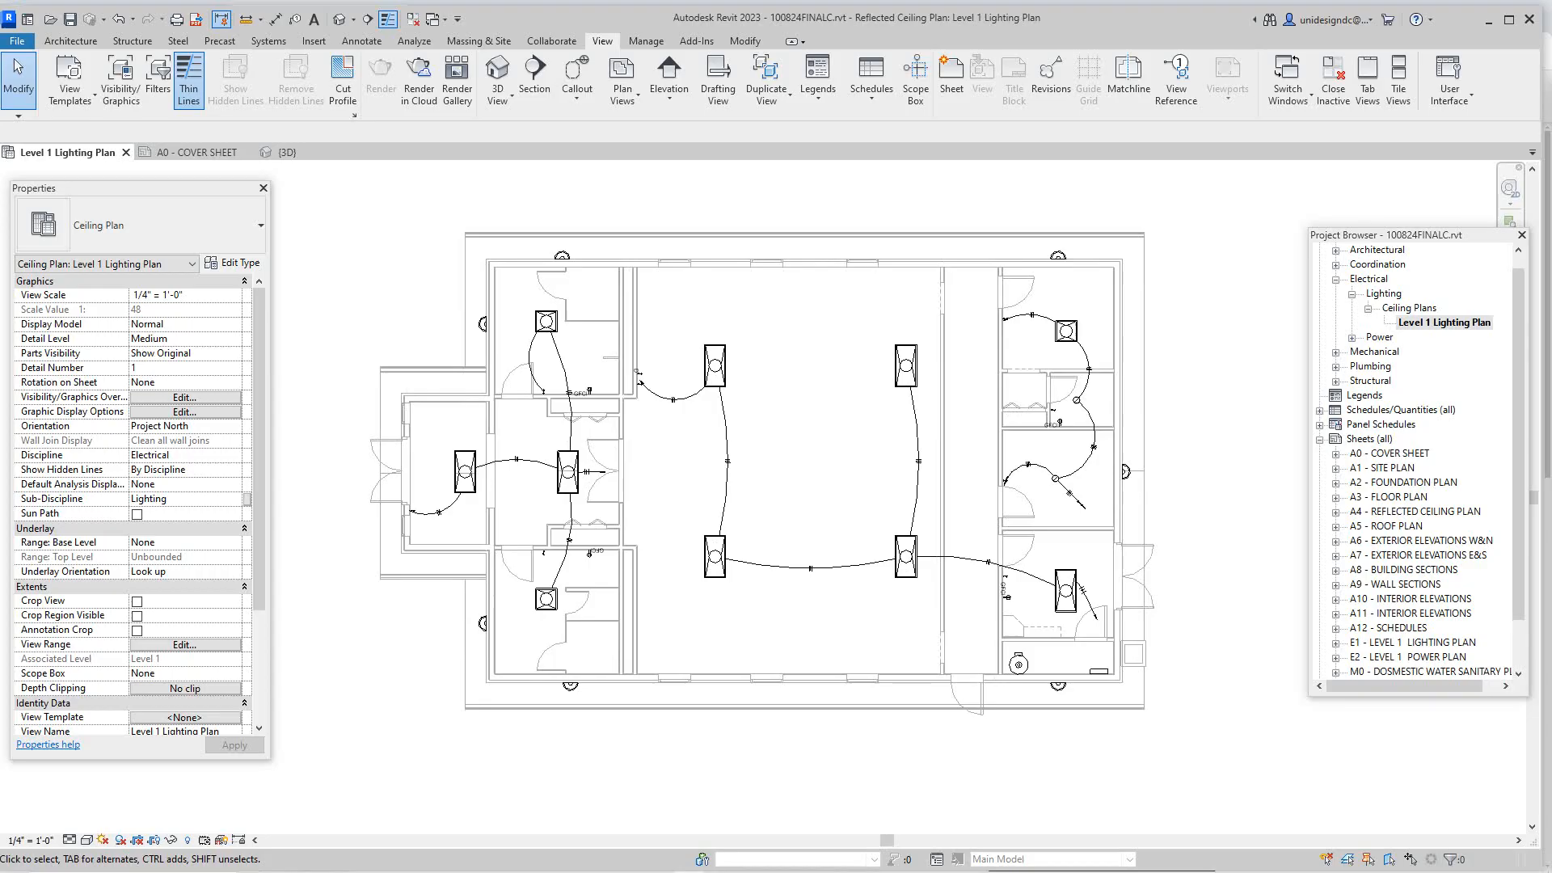
pyautogui.moveTo(1443, 236); pyautogui.dragTo(1400, 250)
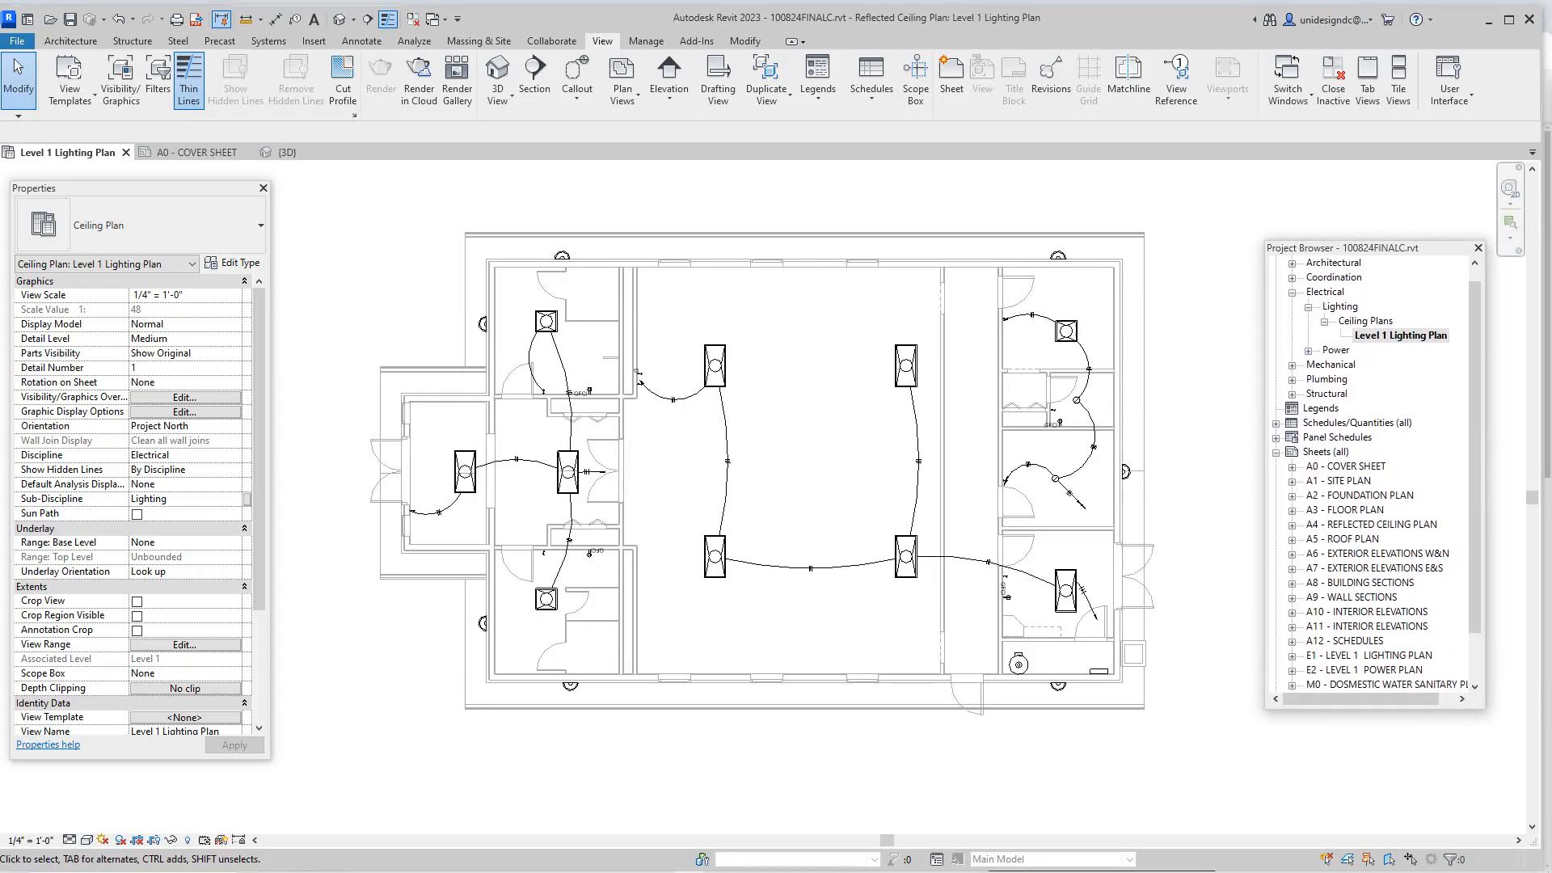
pyautogui.scroll(-3, 764, 495)
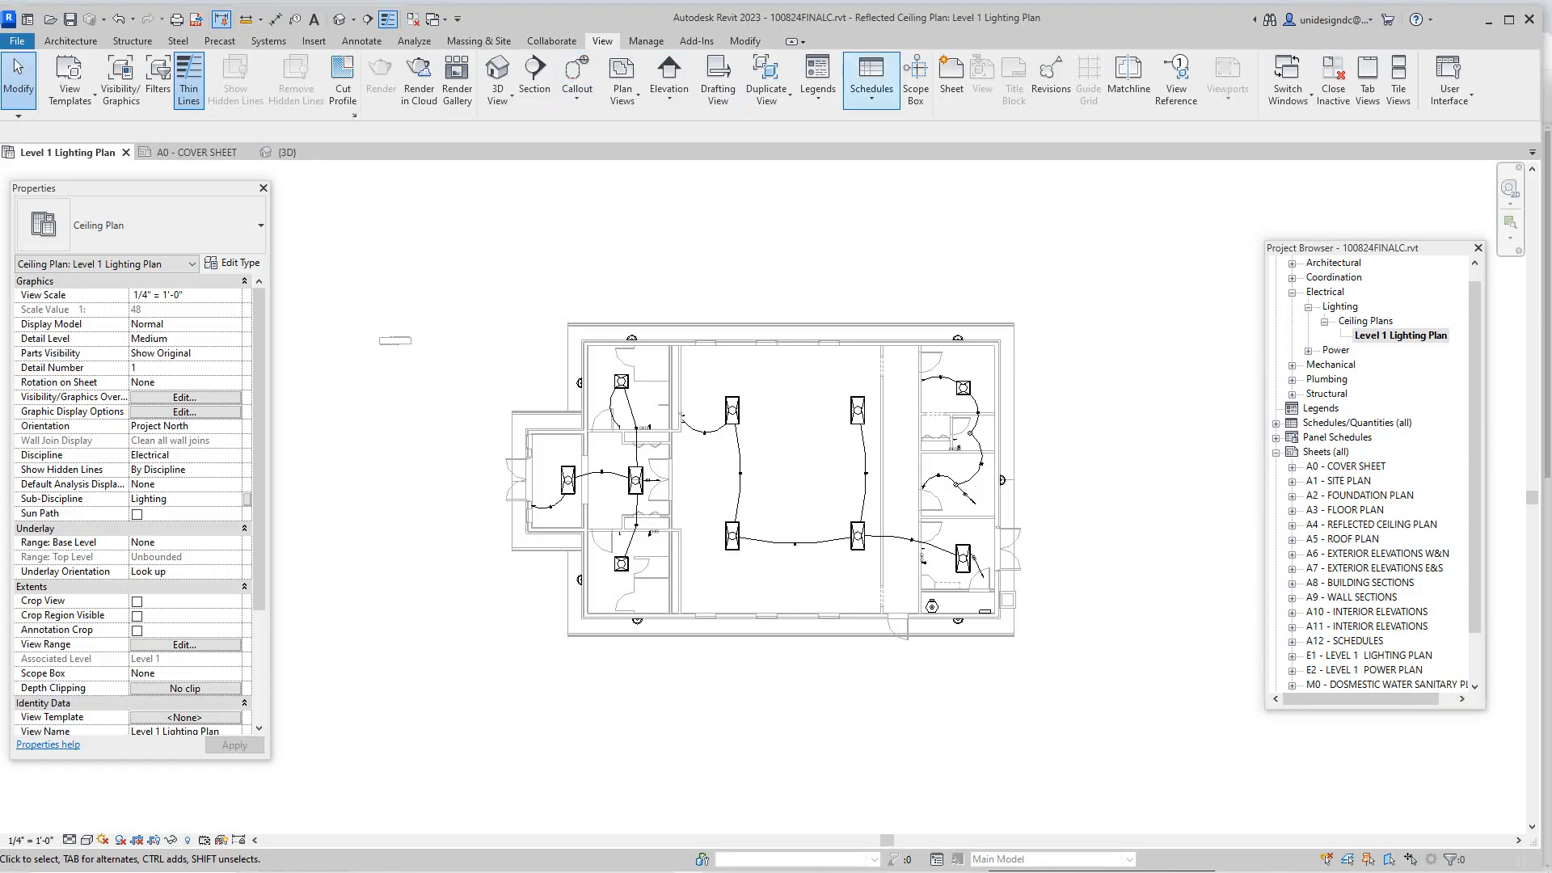
# Step: Start a new Schedule/Quantities schedule and limit its category filter to Electrical by excluding Mechanical and Structure
pyautogui.click(871, 81)
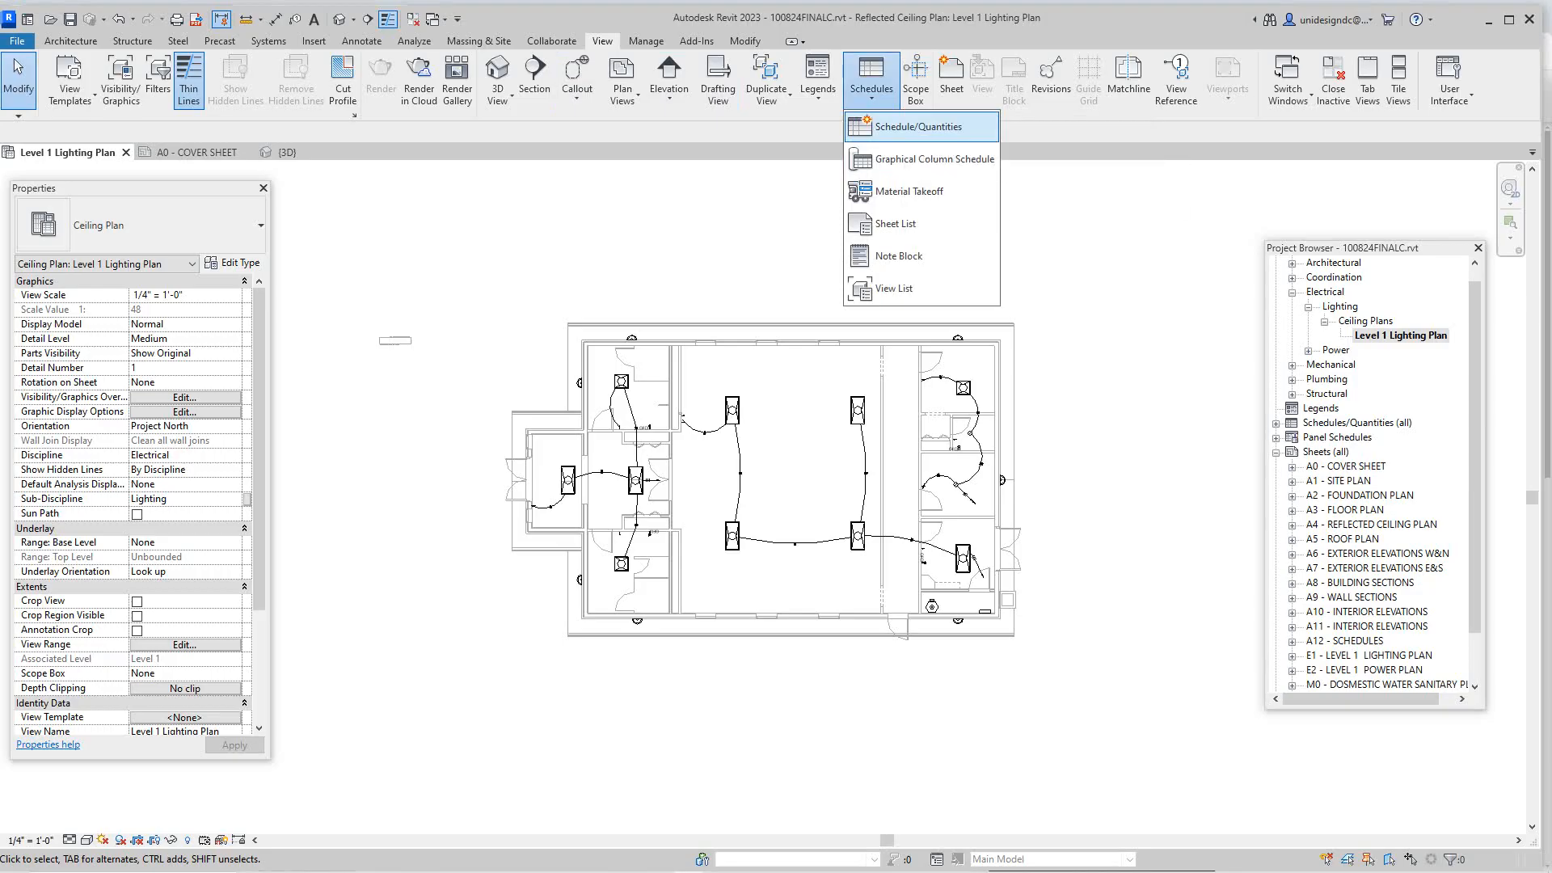
pyautogui.click(918, 127)
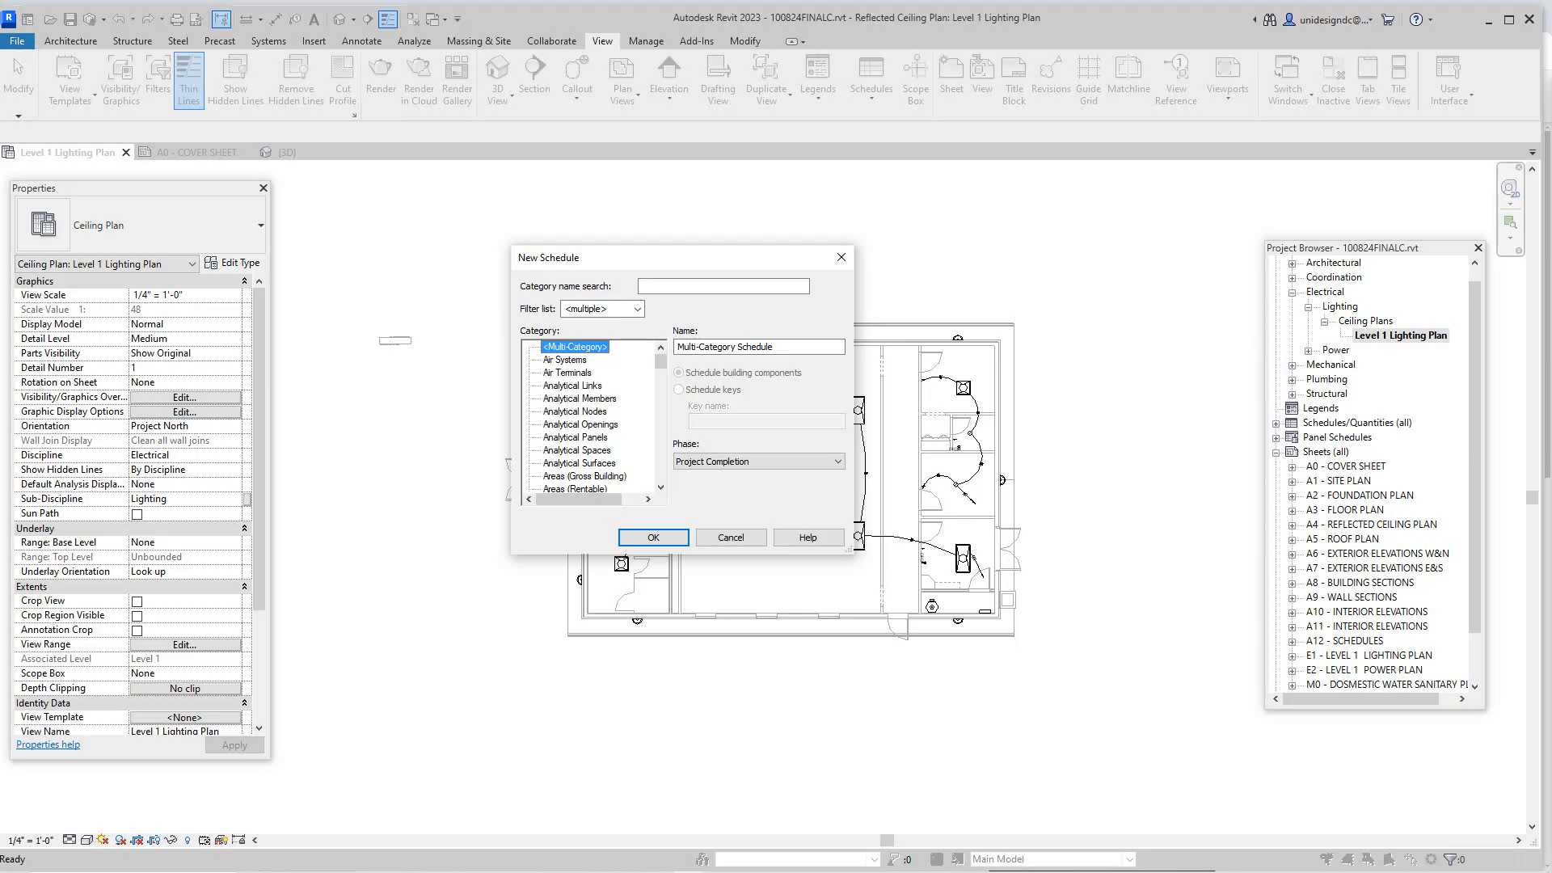
pyautogui.scroll(-3, 594, 417)
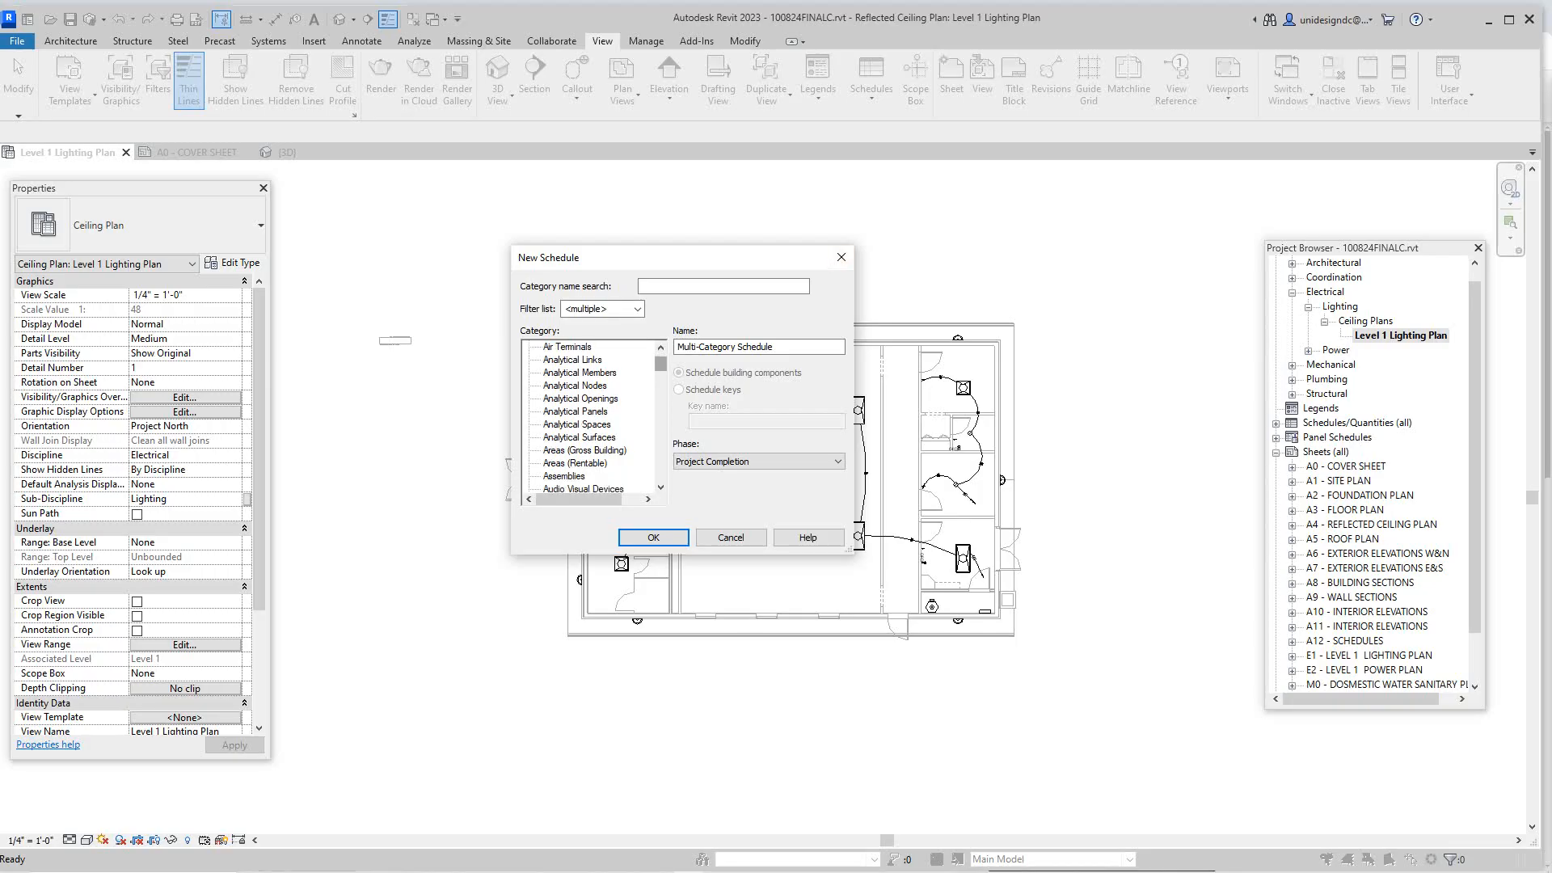
pyautogui.scroll(-3, 594, 417)
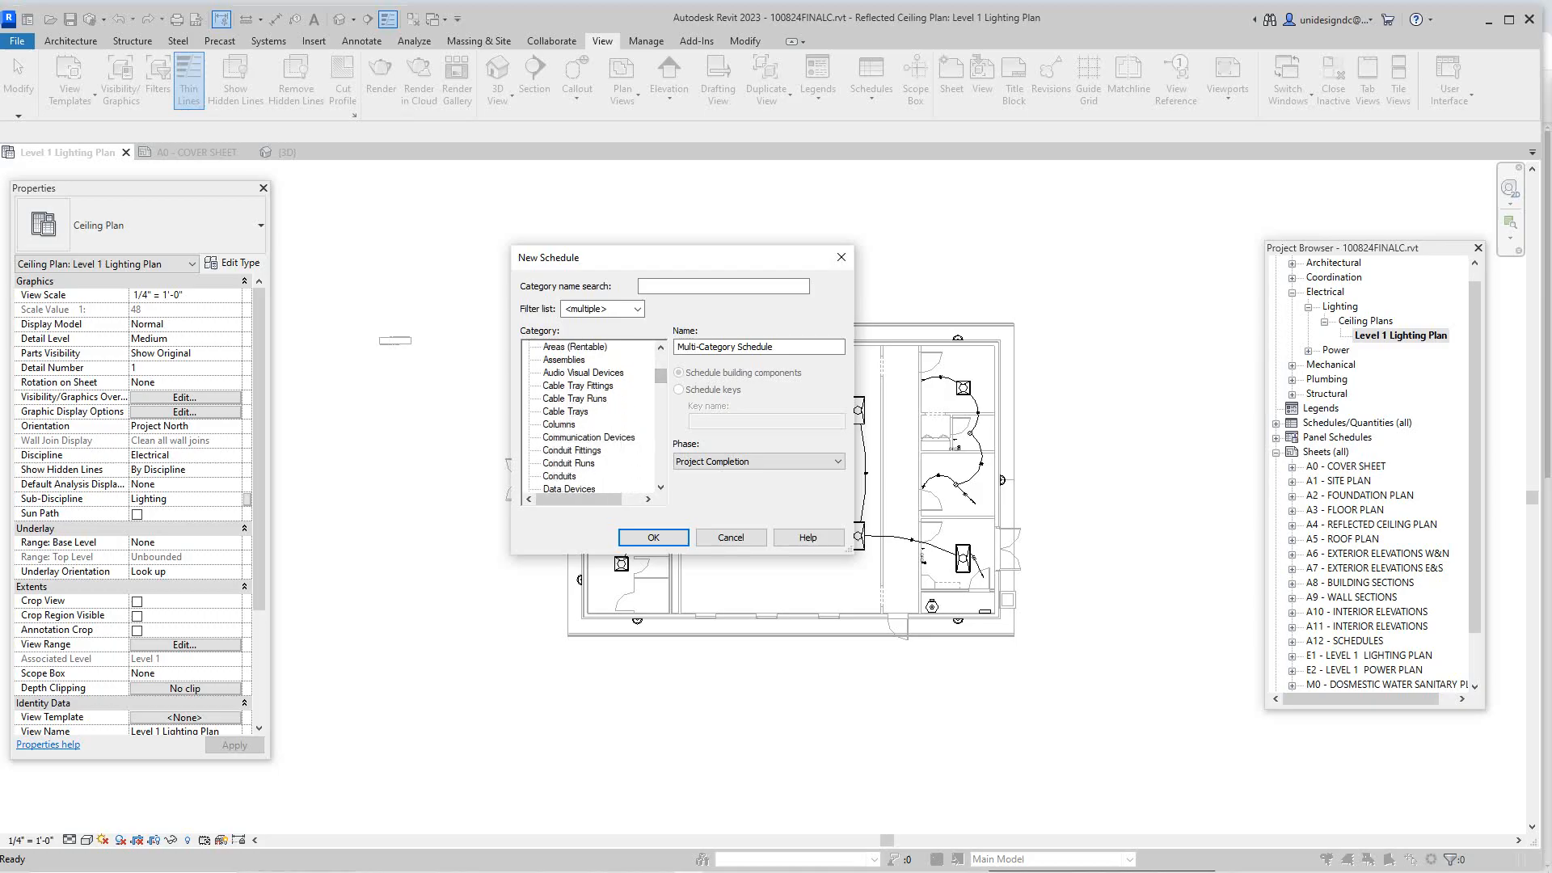
pyautogui.scroll(-4, 594, 417)
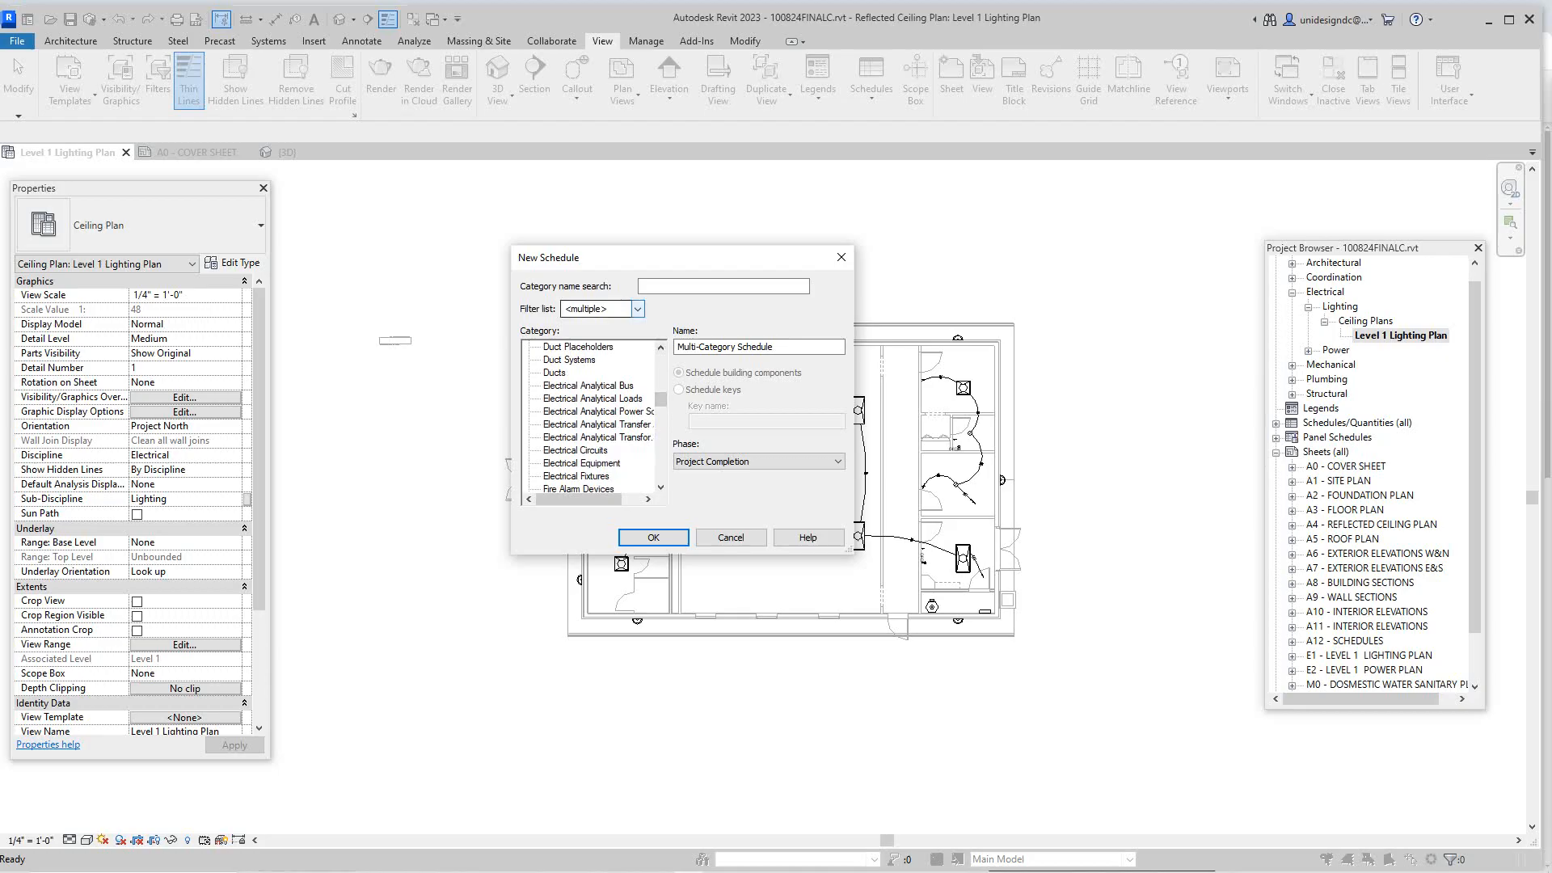
pyautogui.click(637, 309)
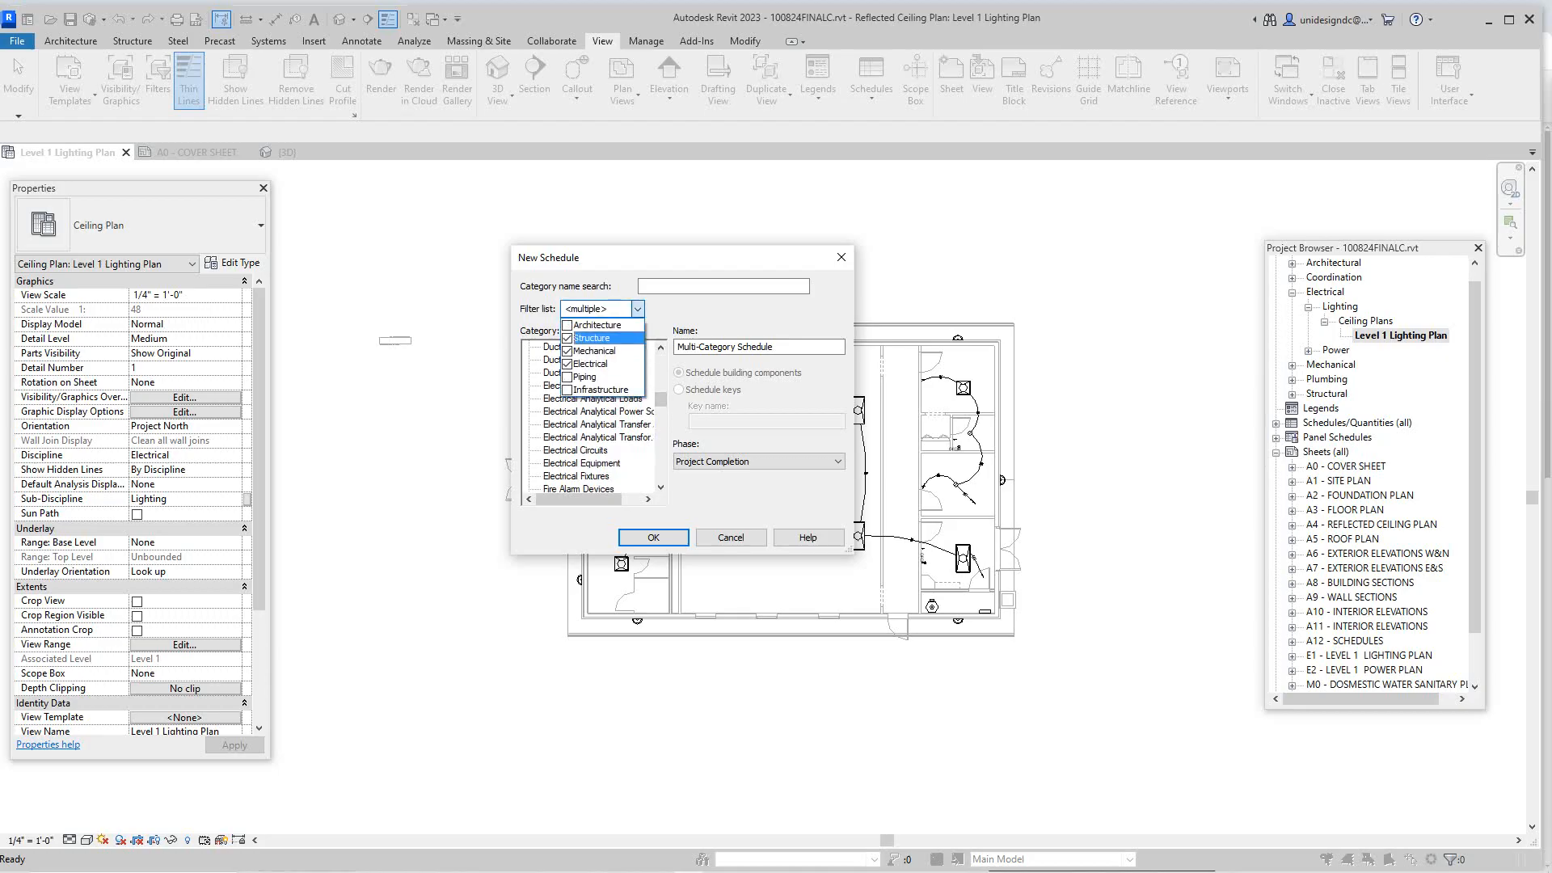
pyautogui.click(594, 351)
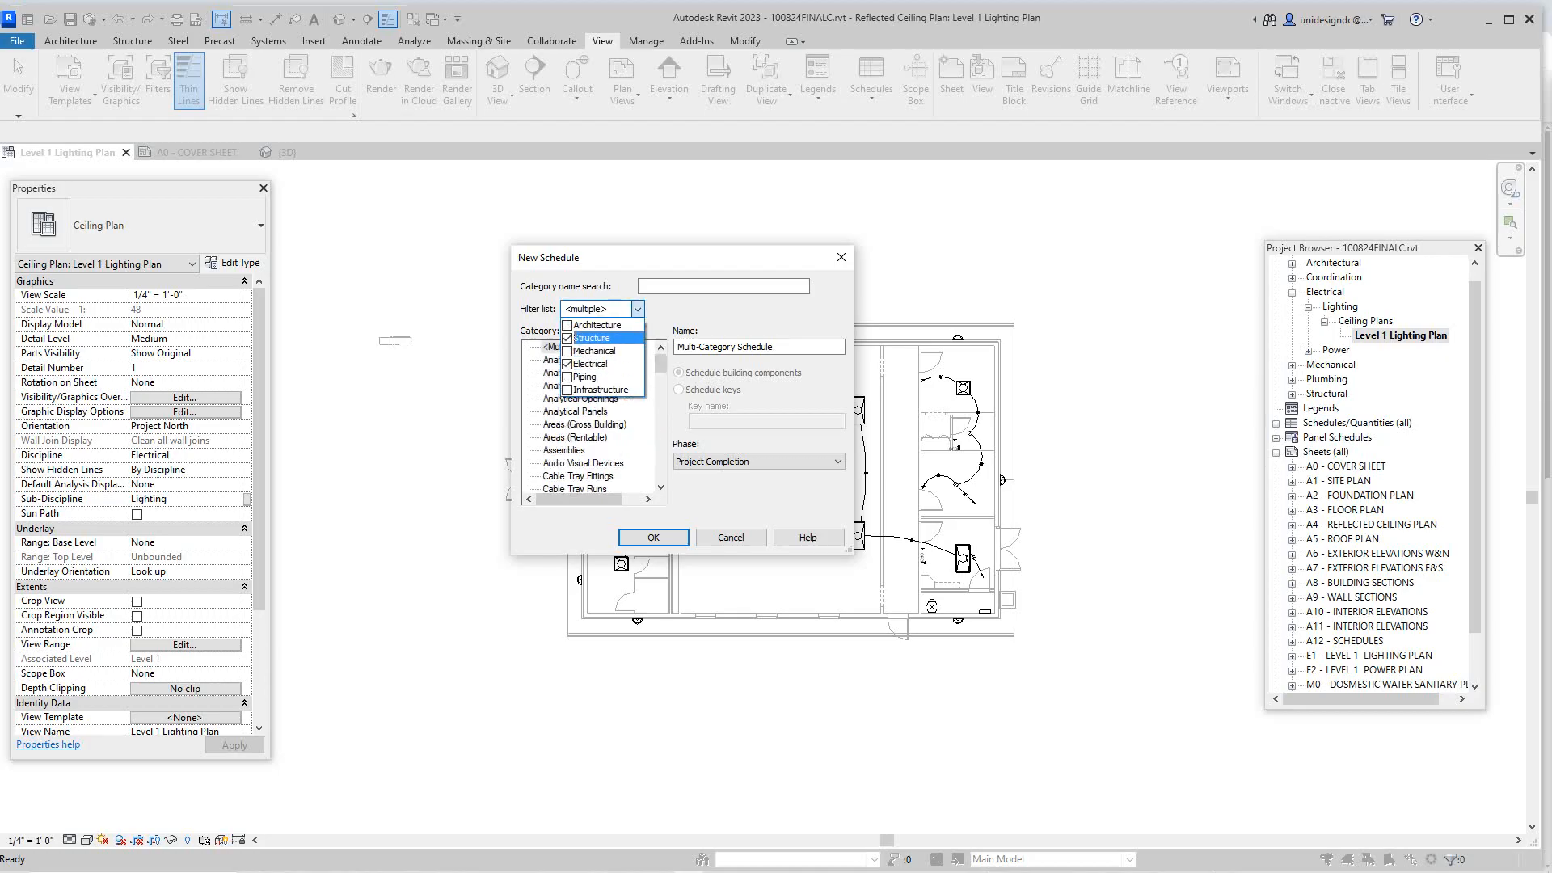
pyautogui.click(592, 338)
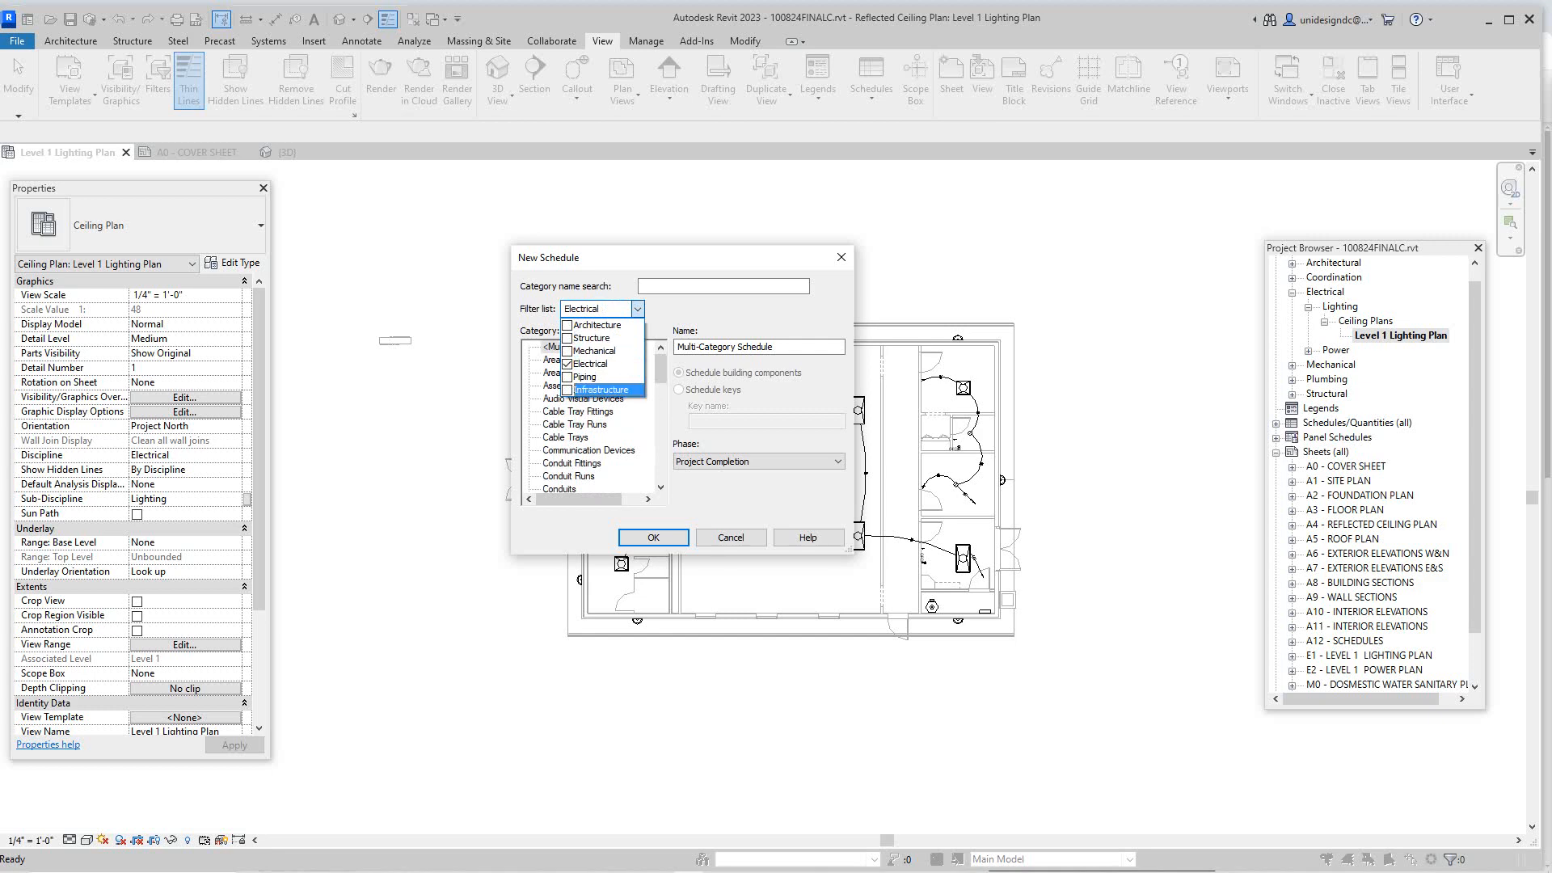
pyautogui.click(660, 420)
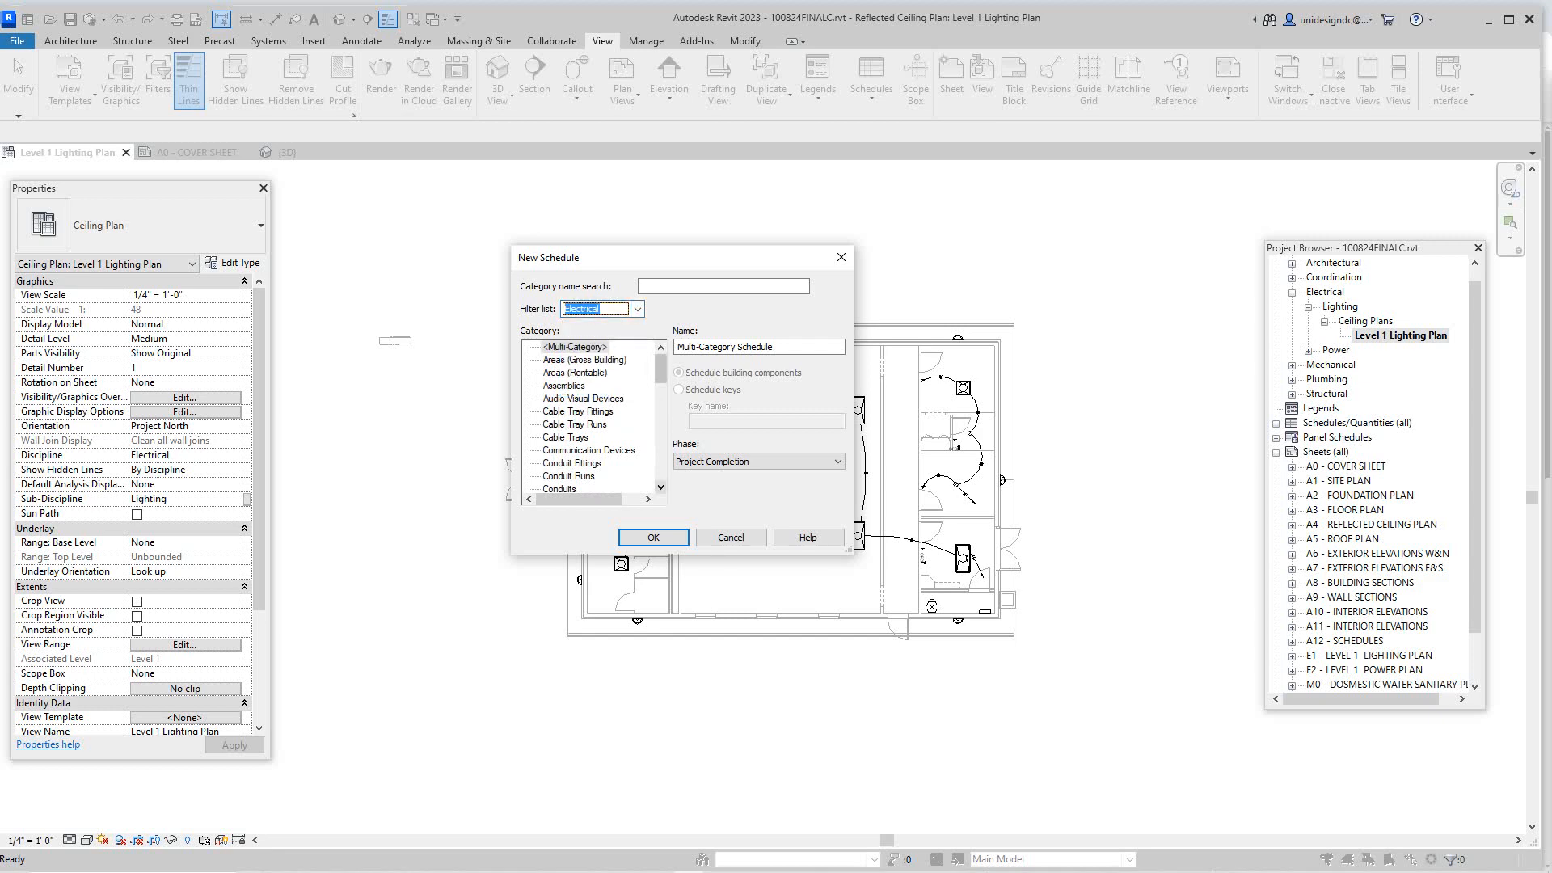
# Step: Create the schedule for the Lighting Fixtures category with the name Lighting Fixture Schedule
pyautogui.scroll(-3, 661, 420)
pyautogui.scroll(3, 594, 416)
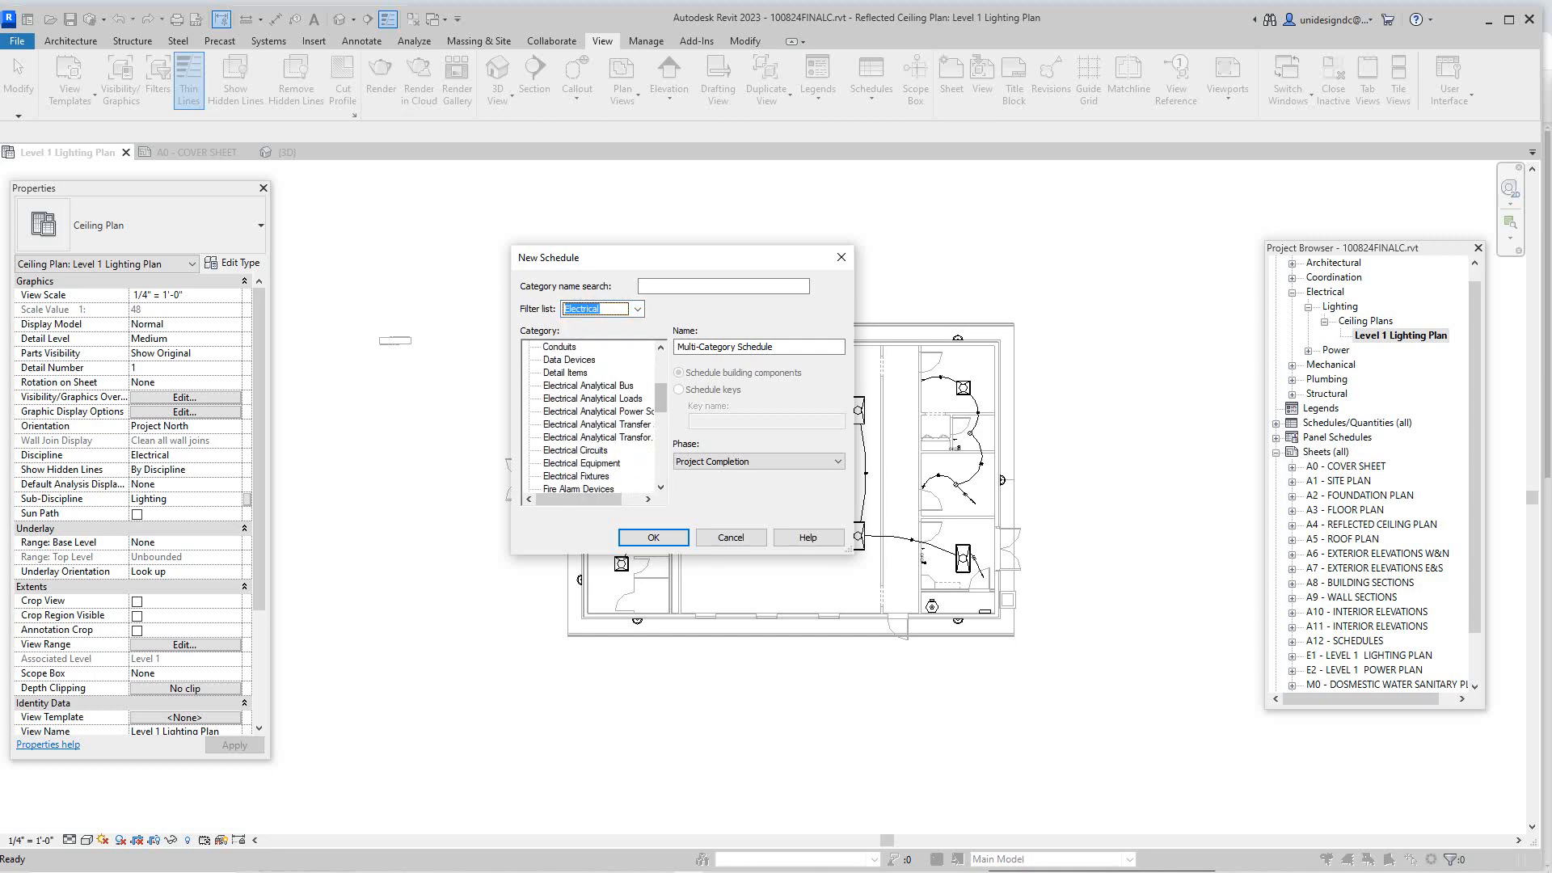
pyautogui.scroll(-4, 594, 416)
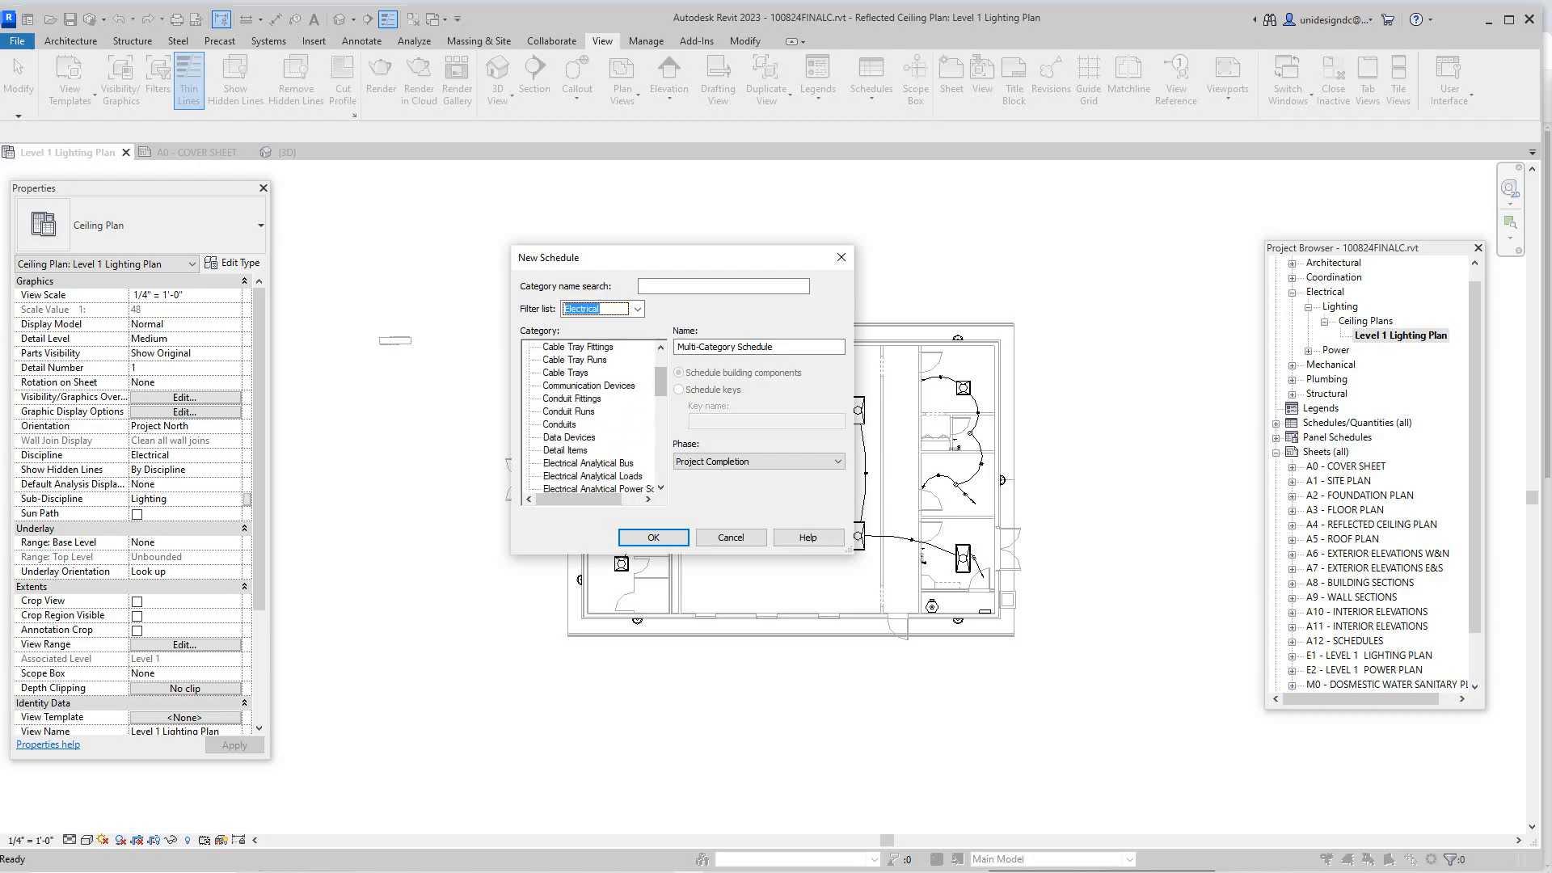
pyautogui.scroll(-1, 594, 416)
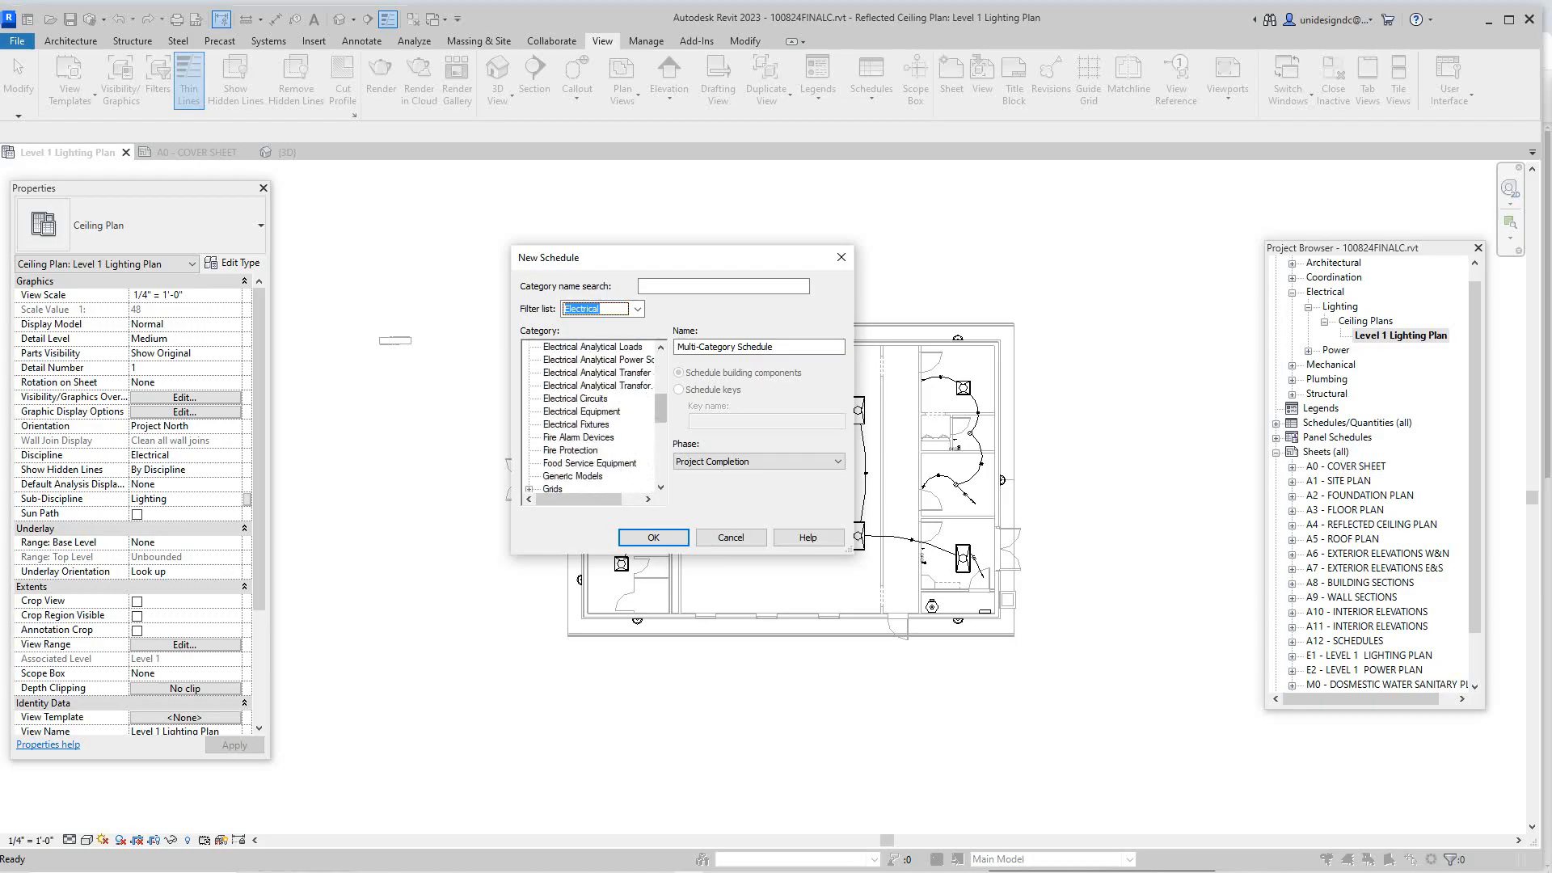
pyautogui.scroll(-3, 594, 416)
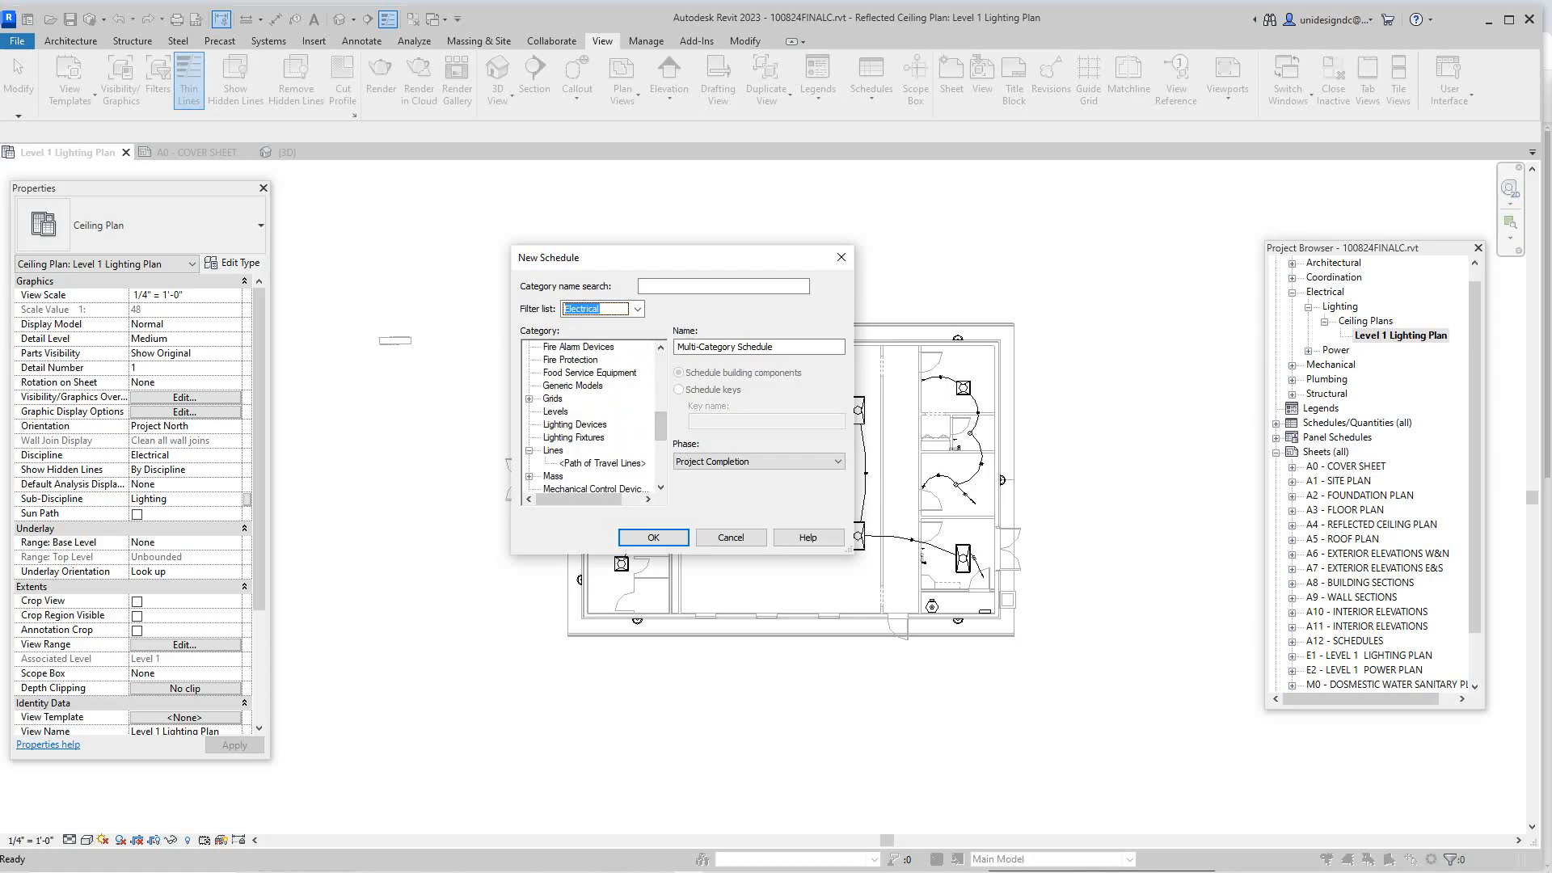
pyautogui.click(573, 438)
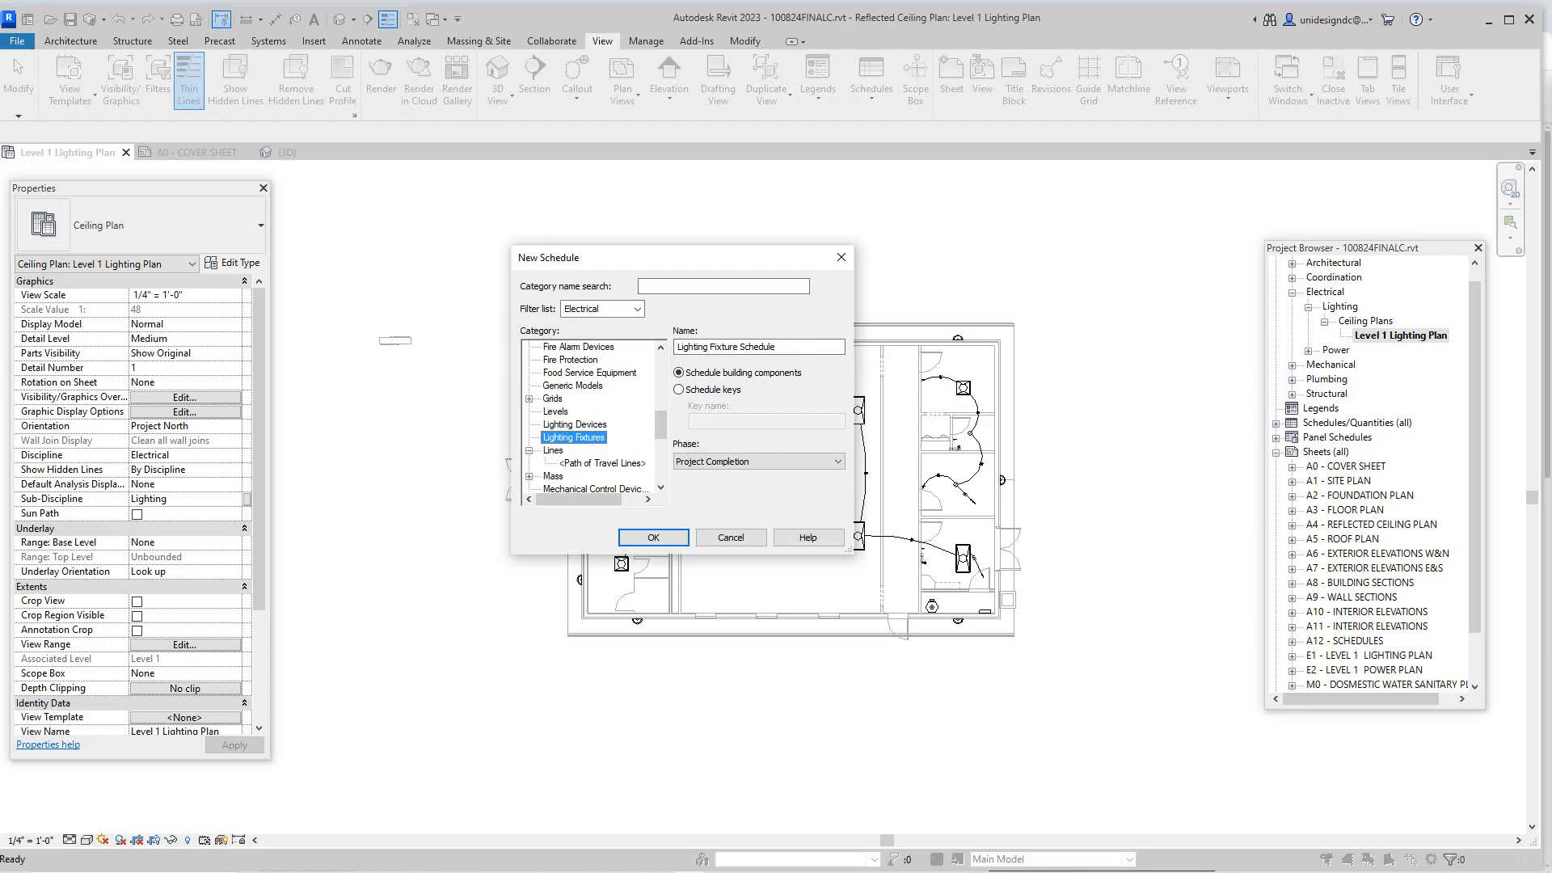
pyautogui.click(653, 537)
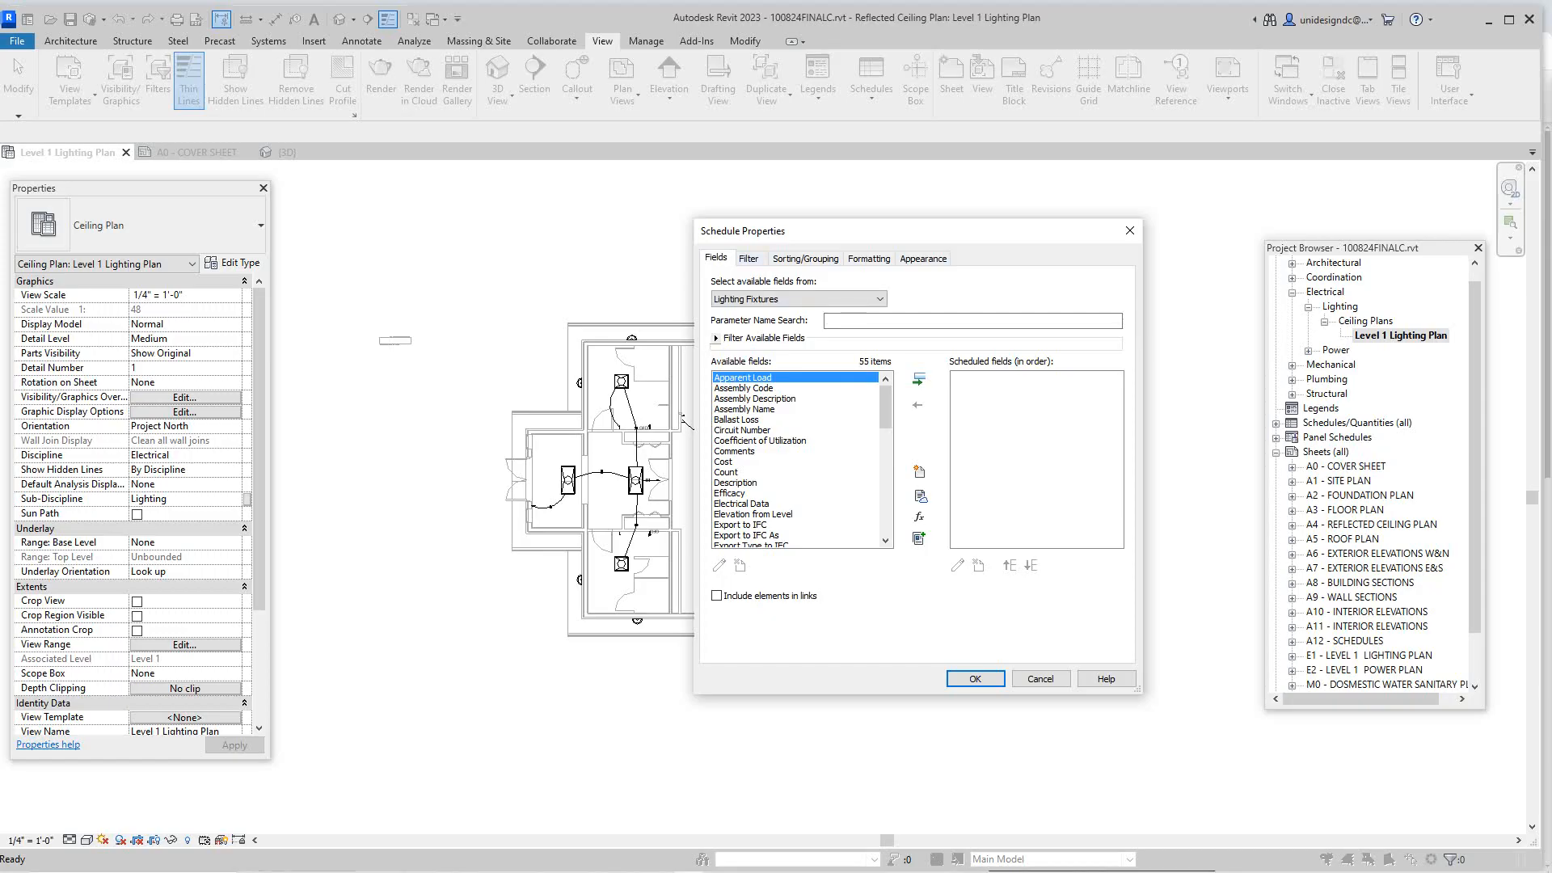
# Step: Add the Type and Type Mark fields to the lighting fixture schedule
pyautogui.scroll(-13, 796, 459)
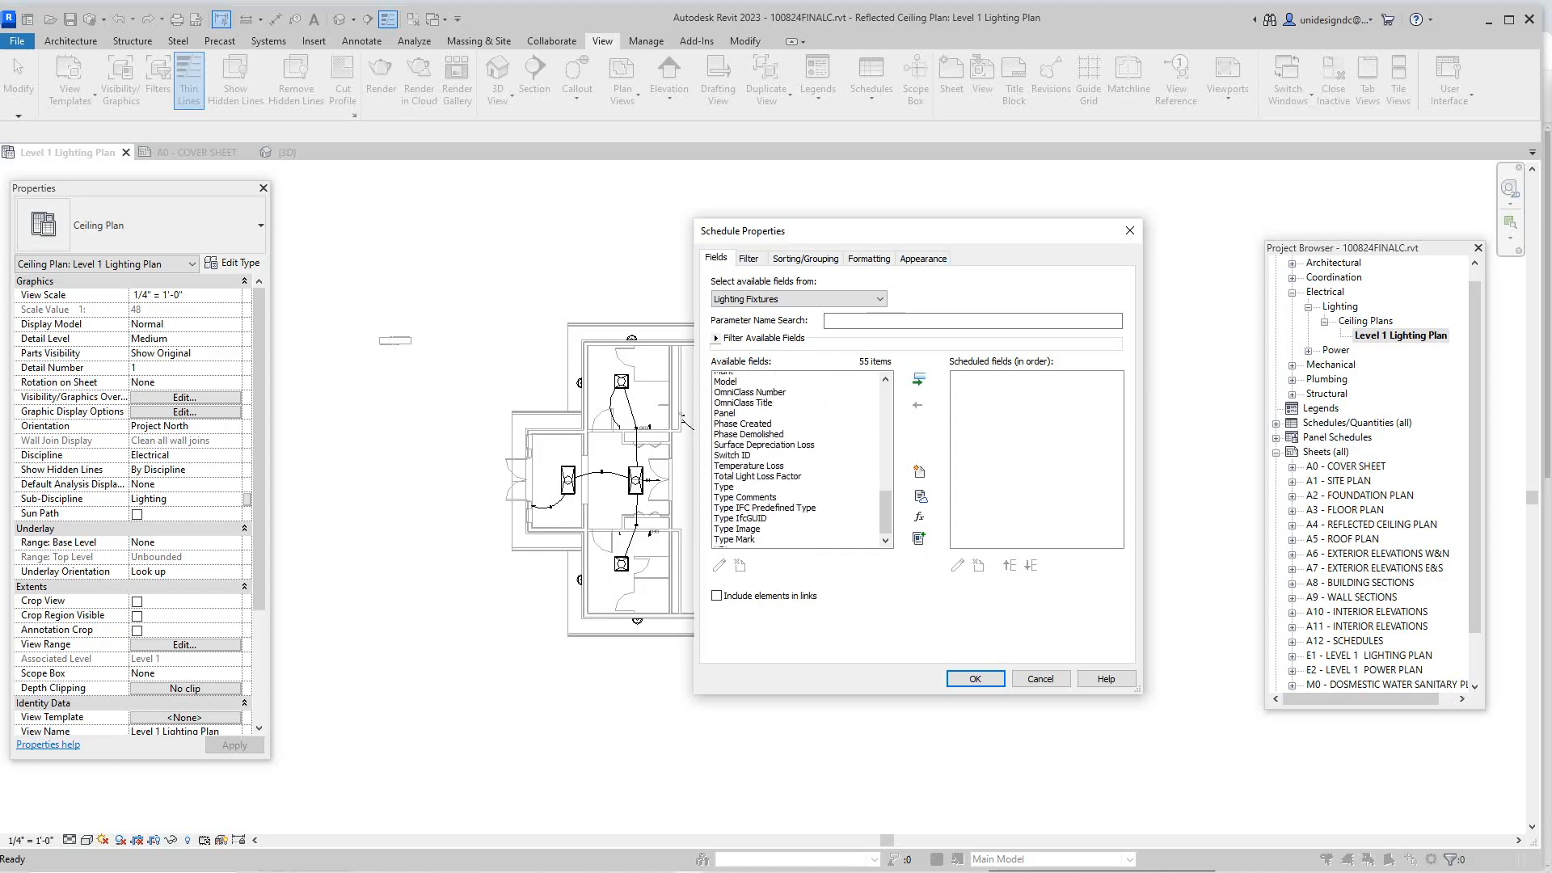
pyautogui.scroll(-2, 797, 459)
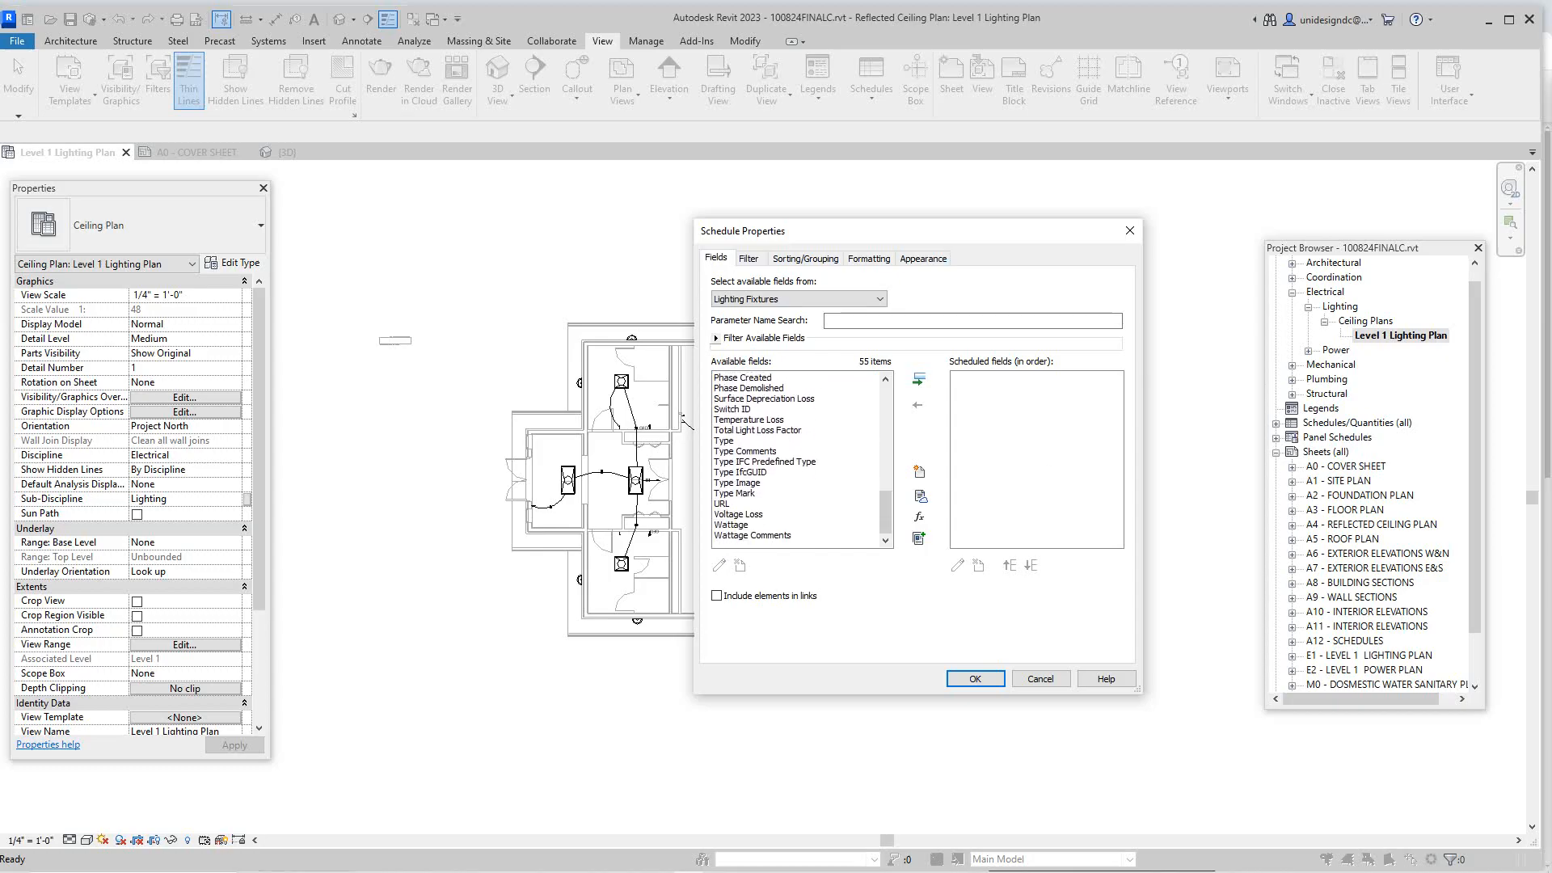
pyautogui.click(723, 440)
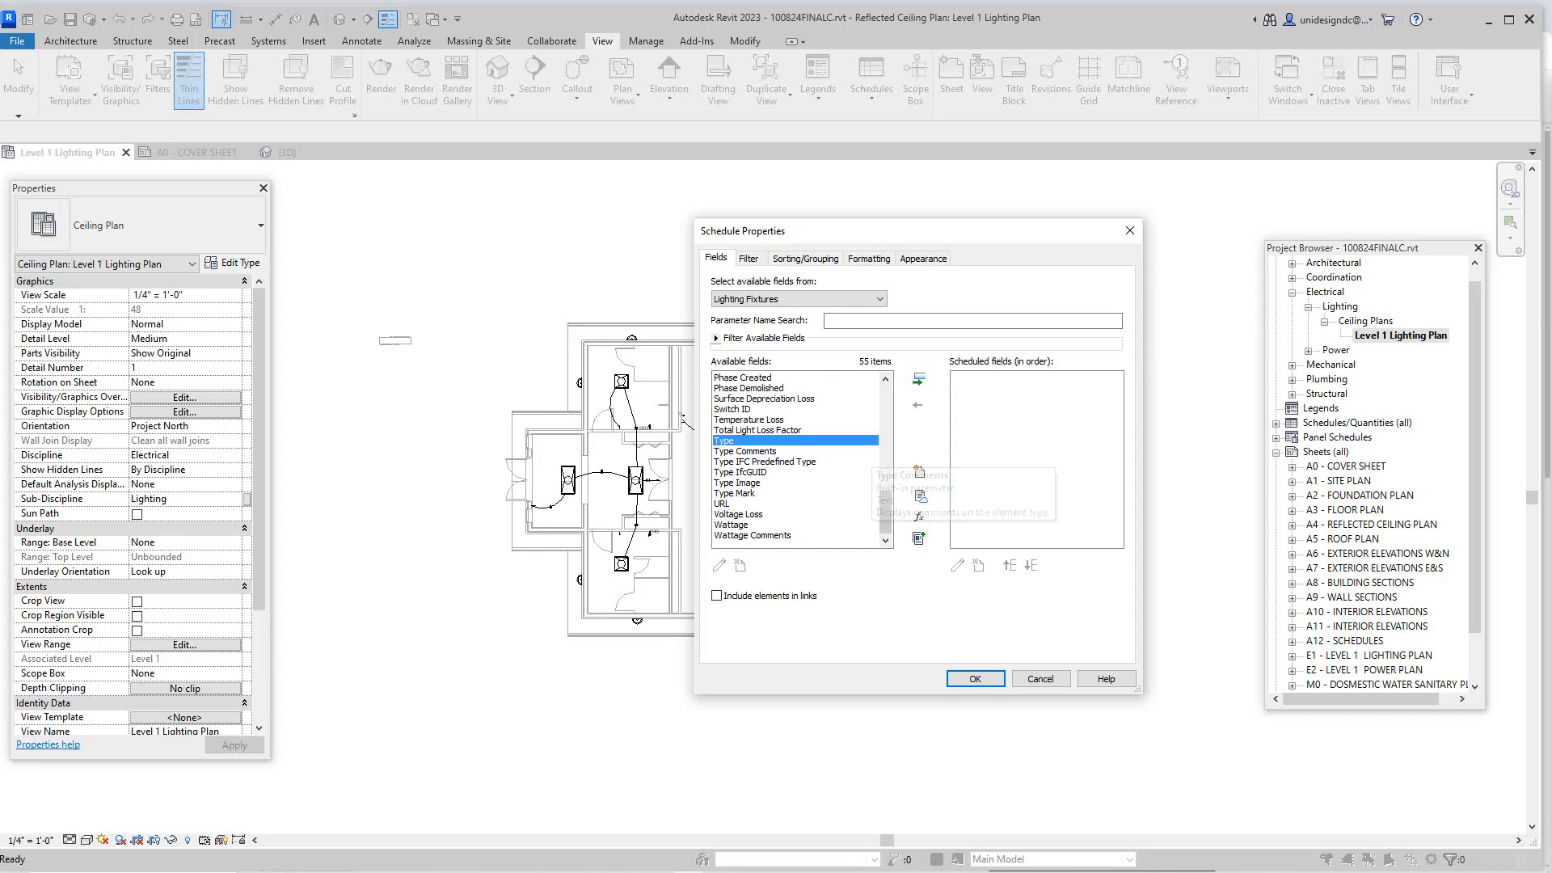
pyautogui.click(919, 380)
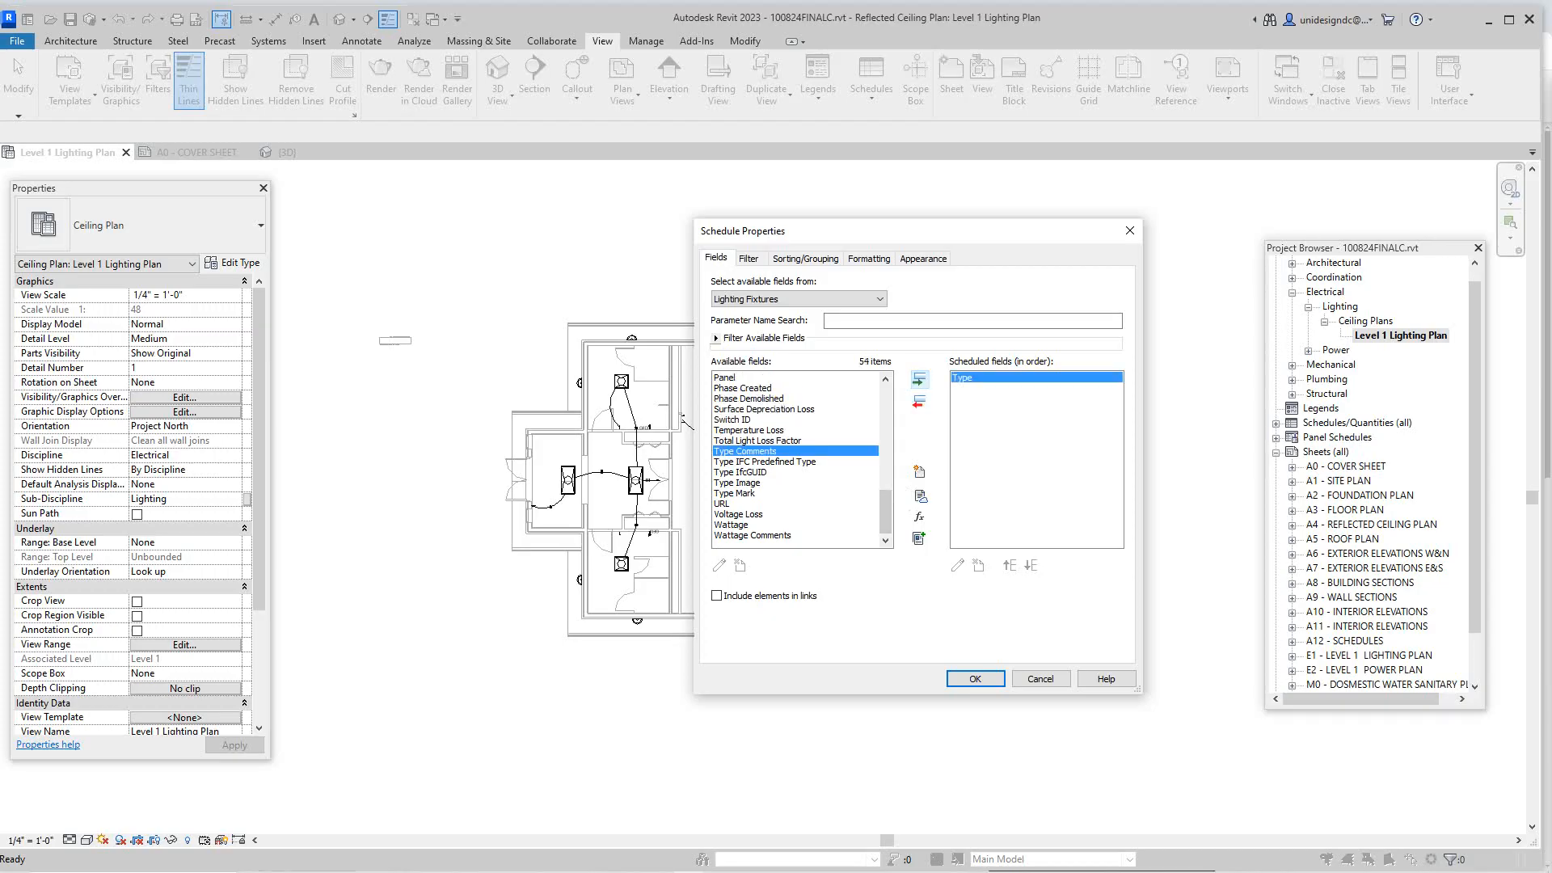
pyautogui.click(733, 493)
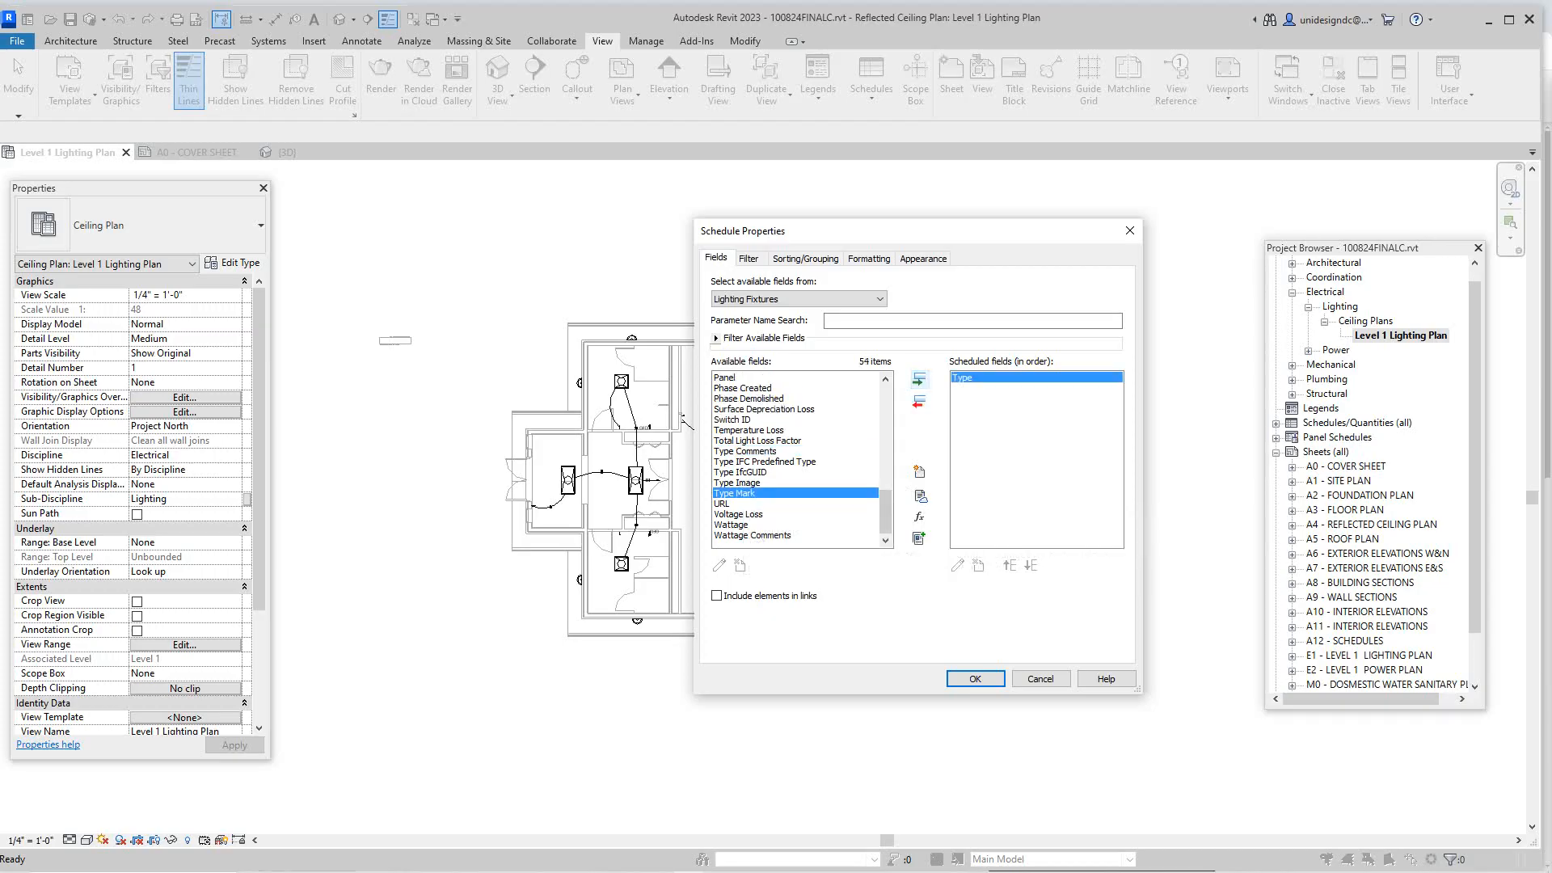
pyautogui.click(919, 379)
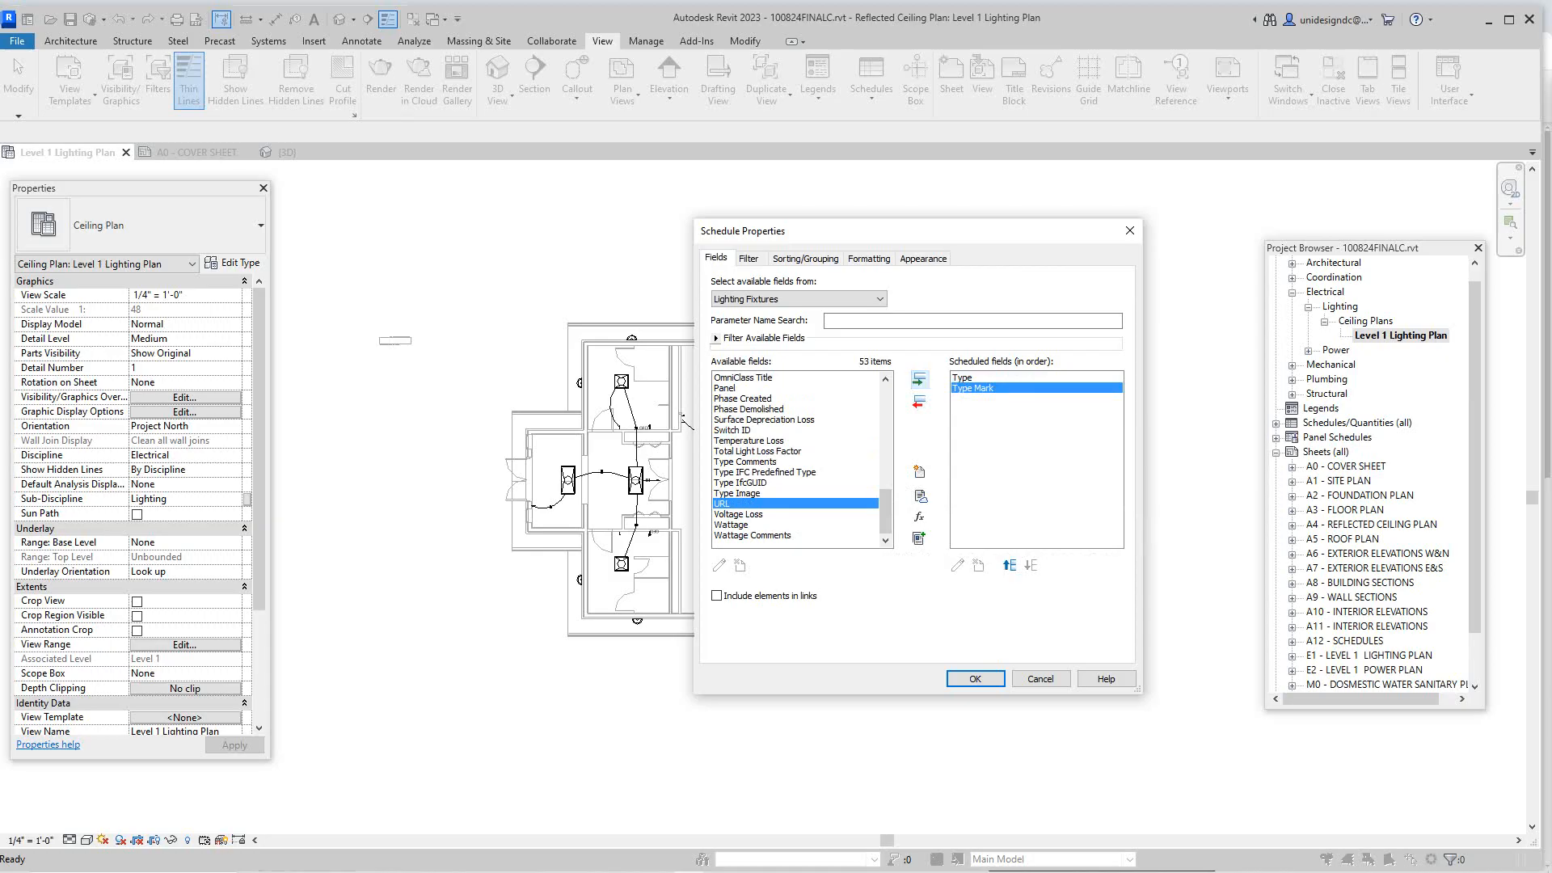
# Step: Add the Manufacturer and Model fields to the scheduled fields after Type Mark
pyautogui.scroll(3, 800, 517)
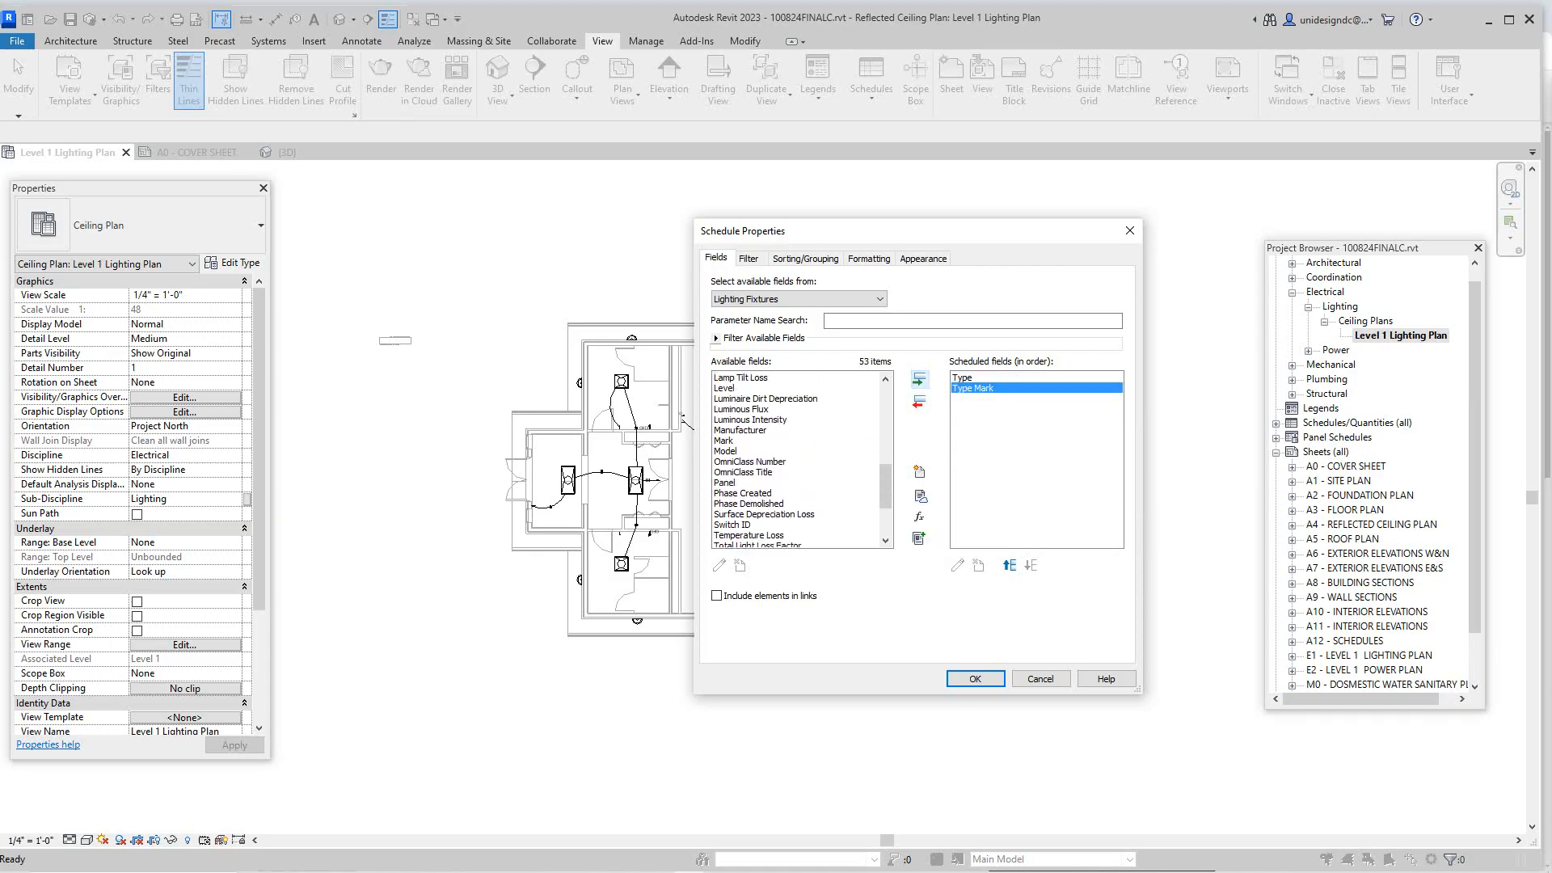
pyautogui.click(739, 430)
pyautogui.click(919, 380)
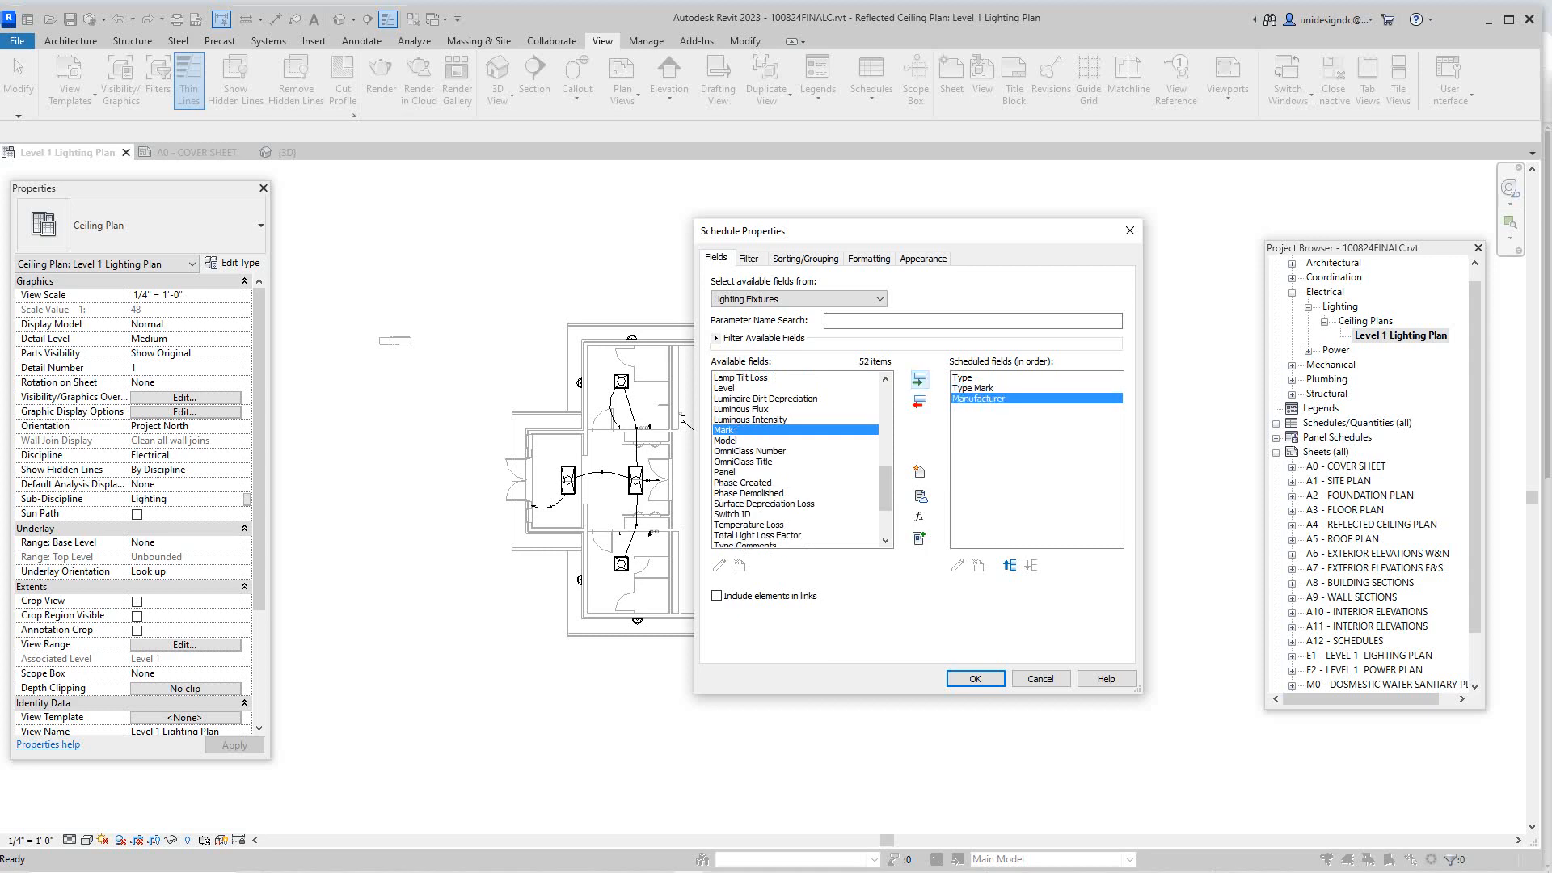
pyautogui.click(725, 441)
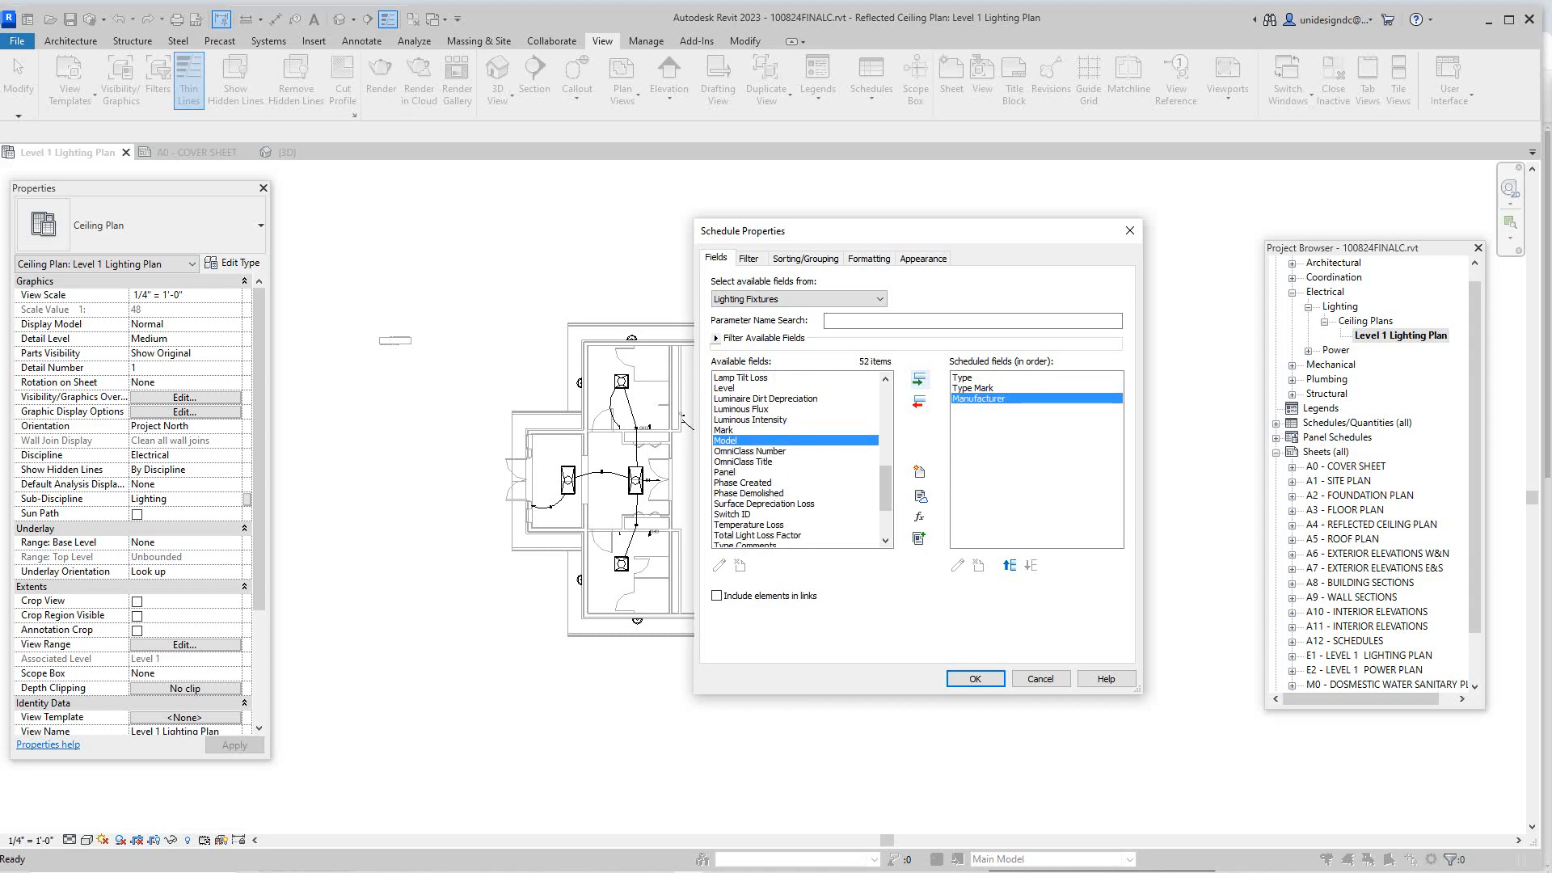
pyautogui.click(919, 380)
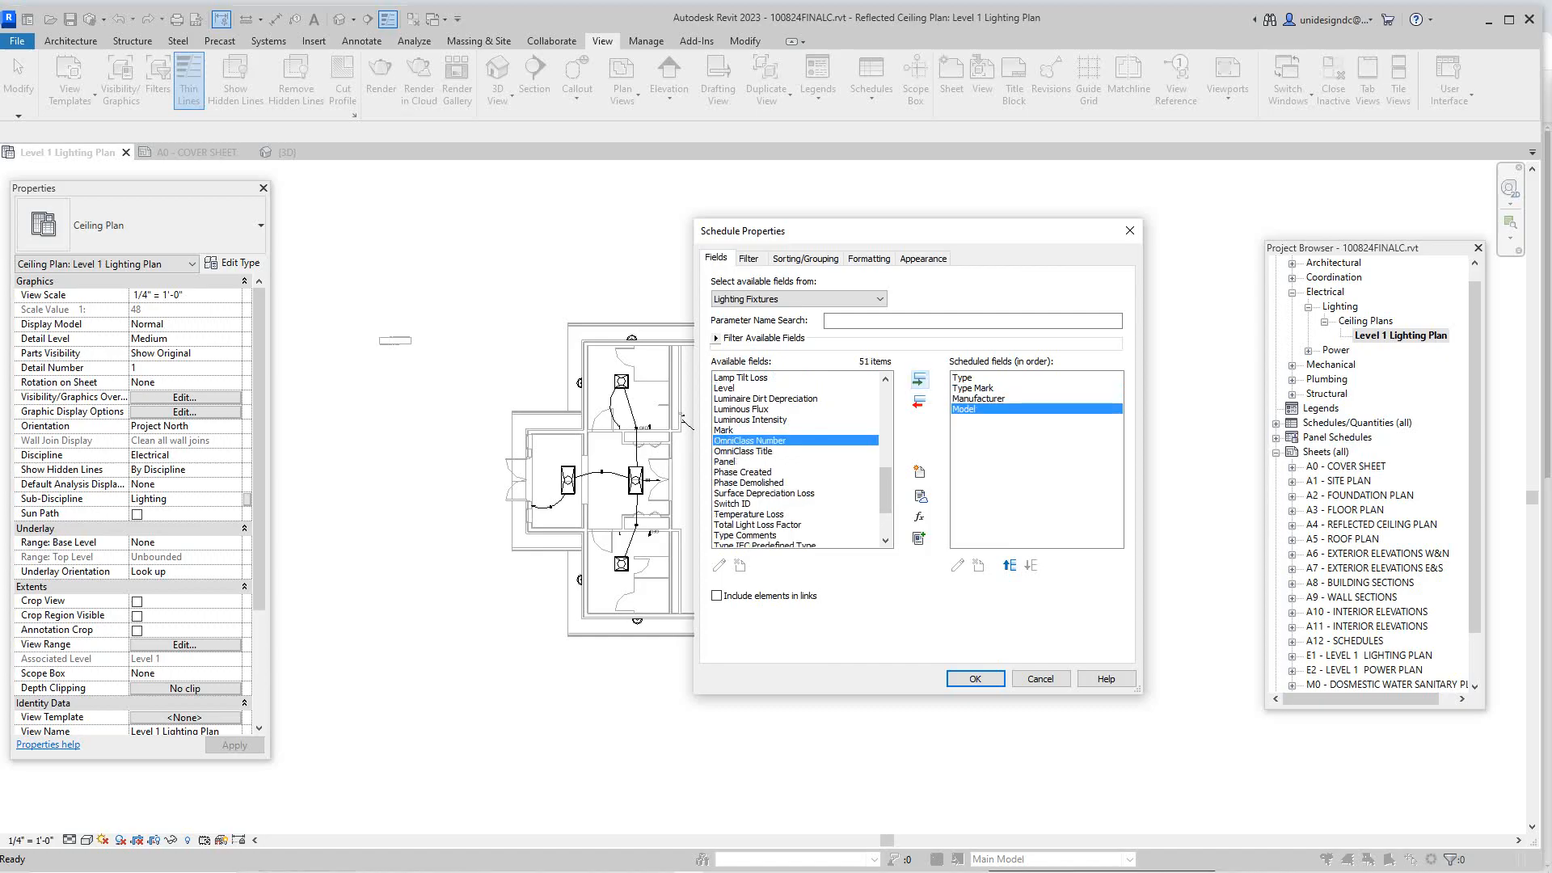
# Step: Add the Electrical Data field to the scheduled fields after Model
pyautogui.scroll(-2, 752, 485)
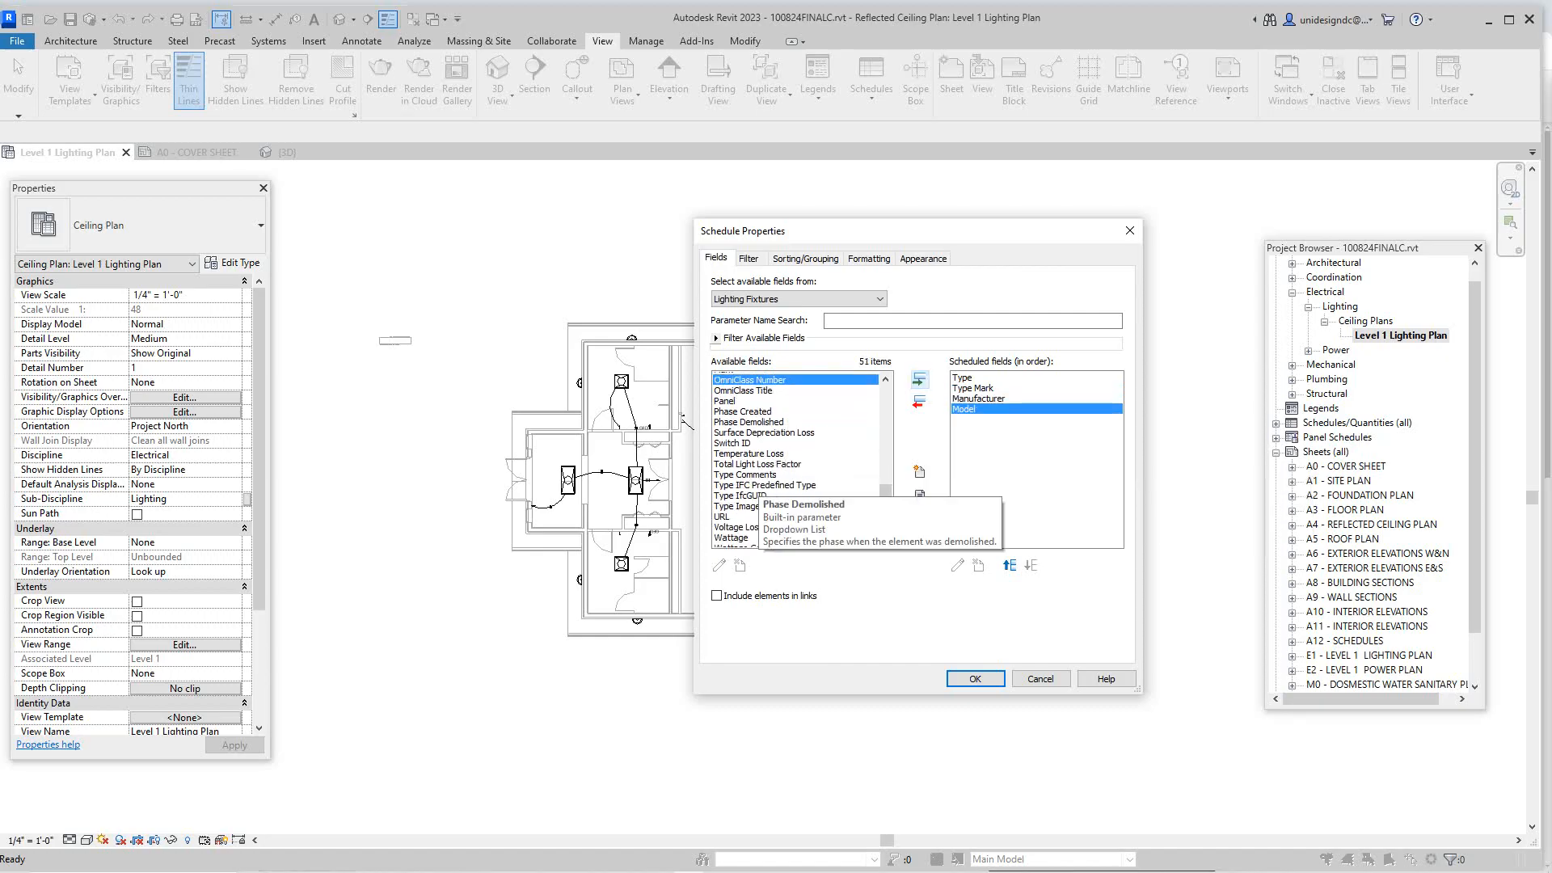
pyautogui.scroll(7, 752, 485)
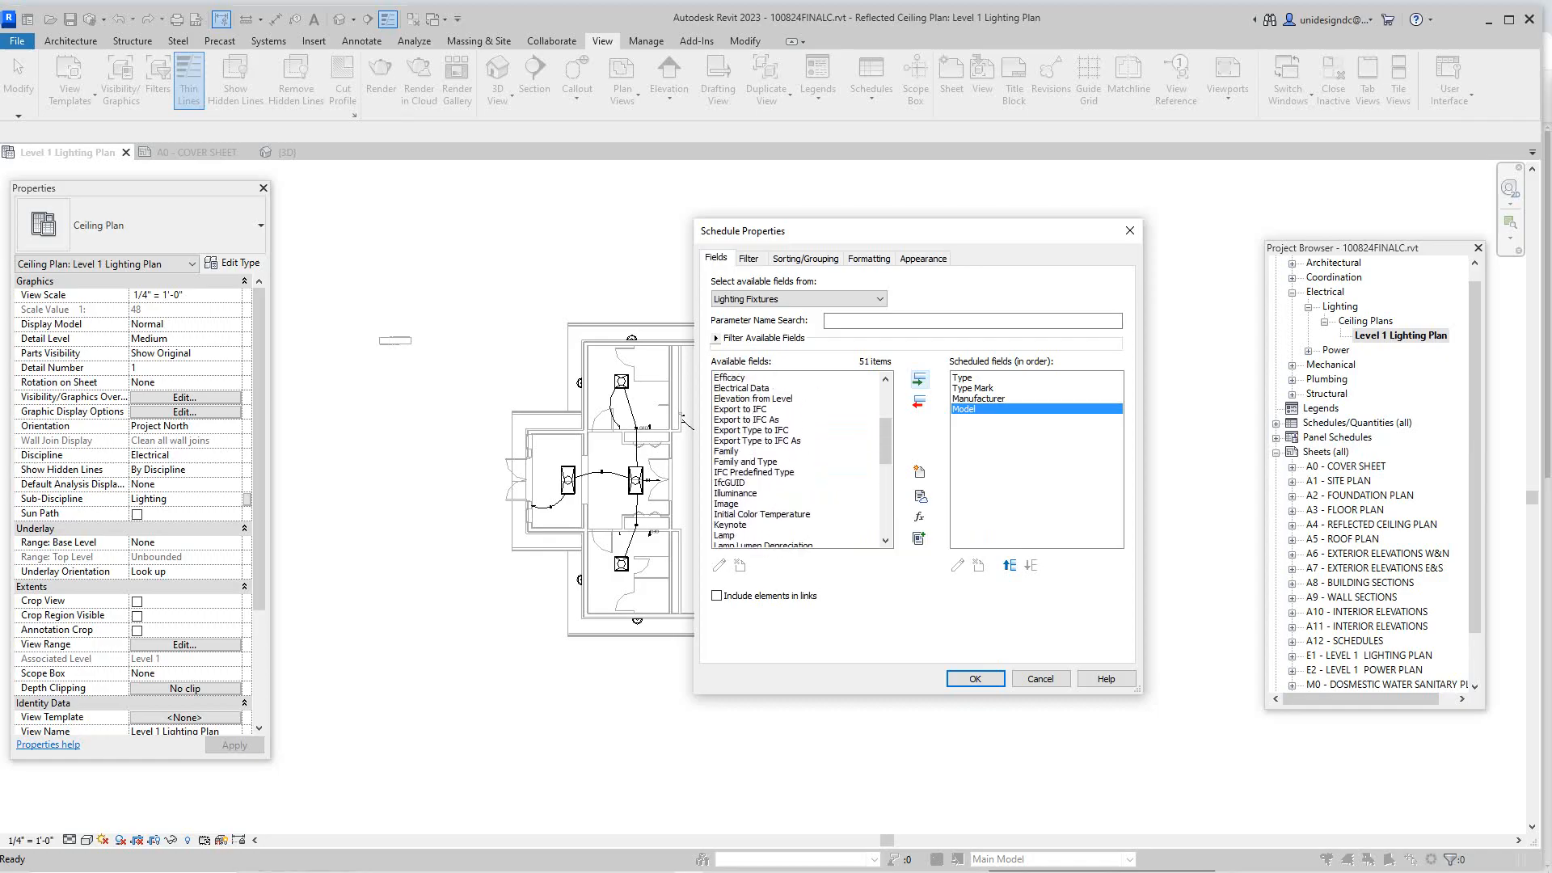
pyautogui.click(742, 388)
pyautogui.click(919, 378)
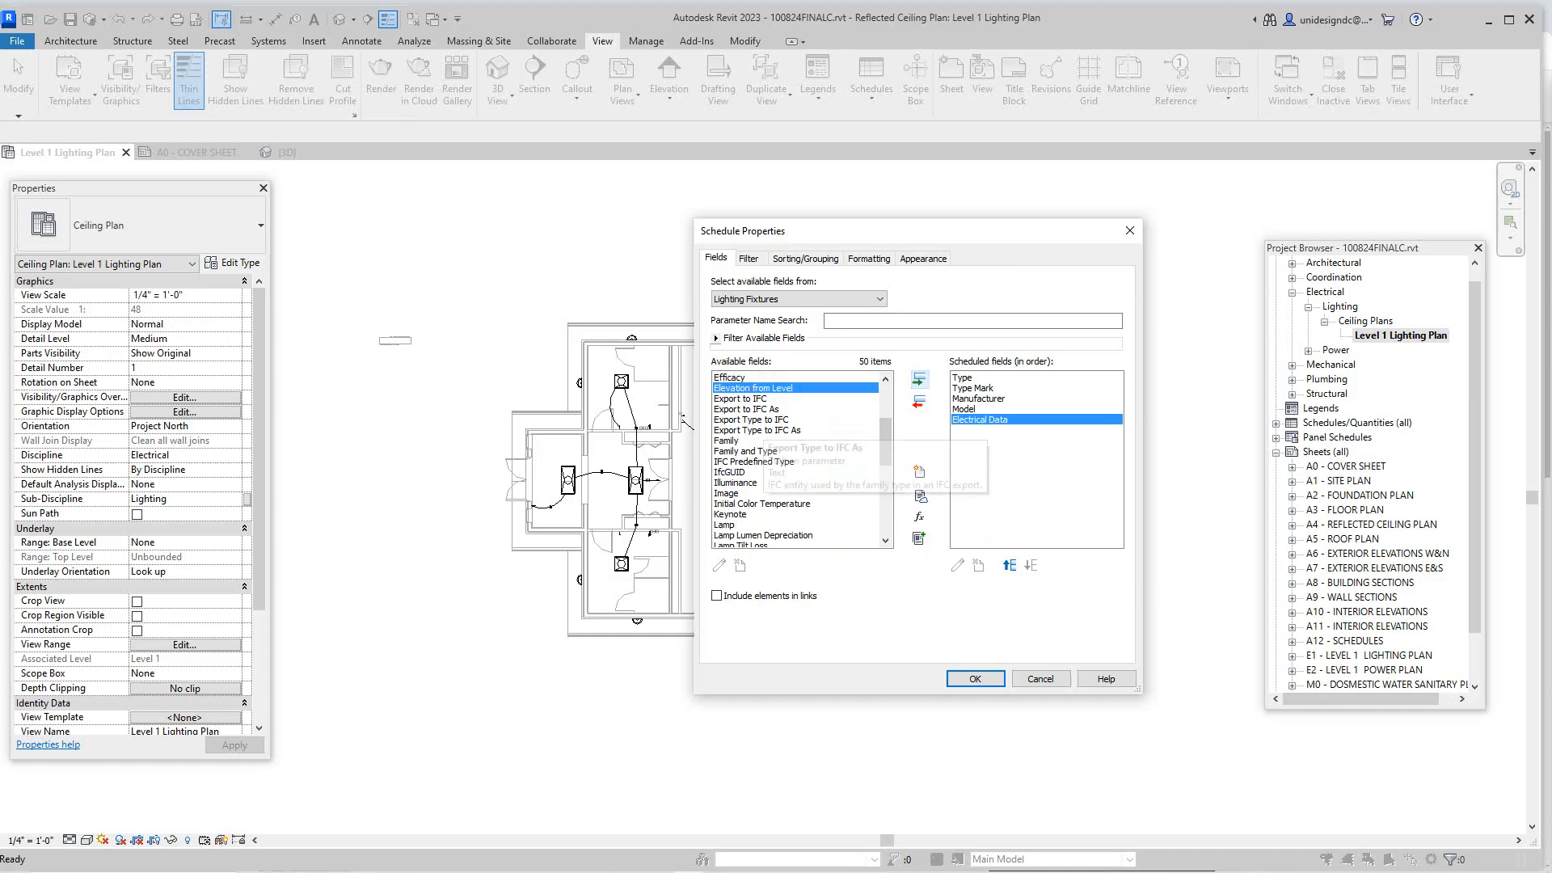
# Step: Add the Description field to the scheduled fields after Electrical Data
pyautogui.scroll(-8, 796, 457)
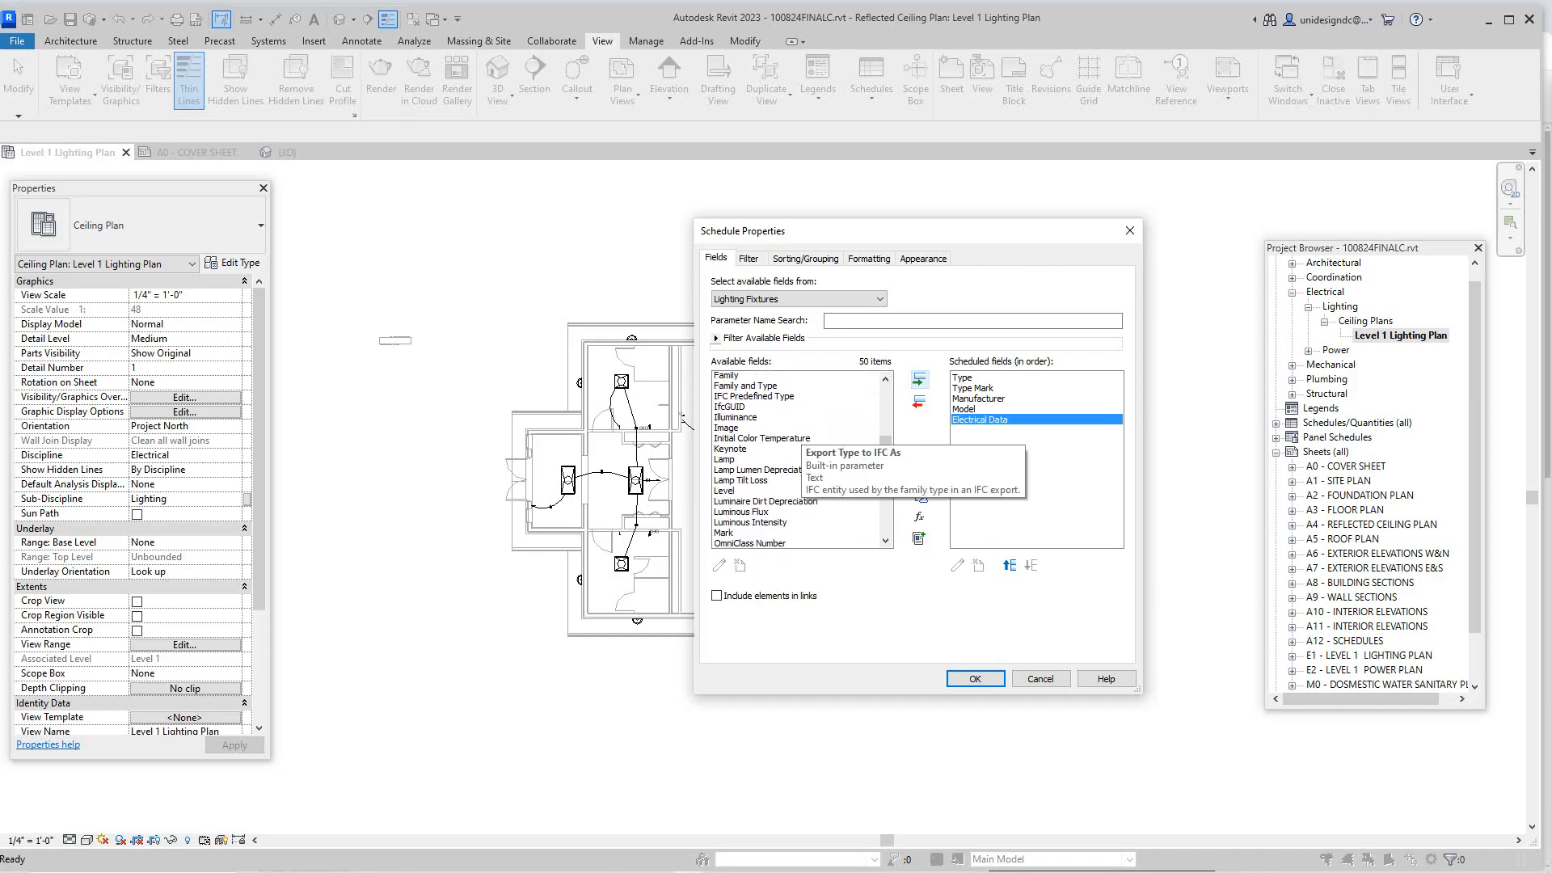
pyautogui.scroll(-2, 796, 457)
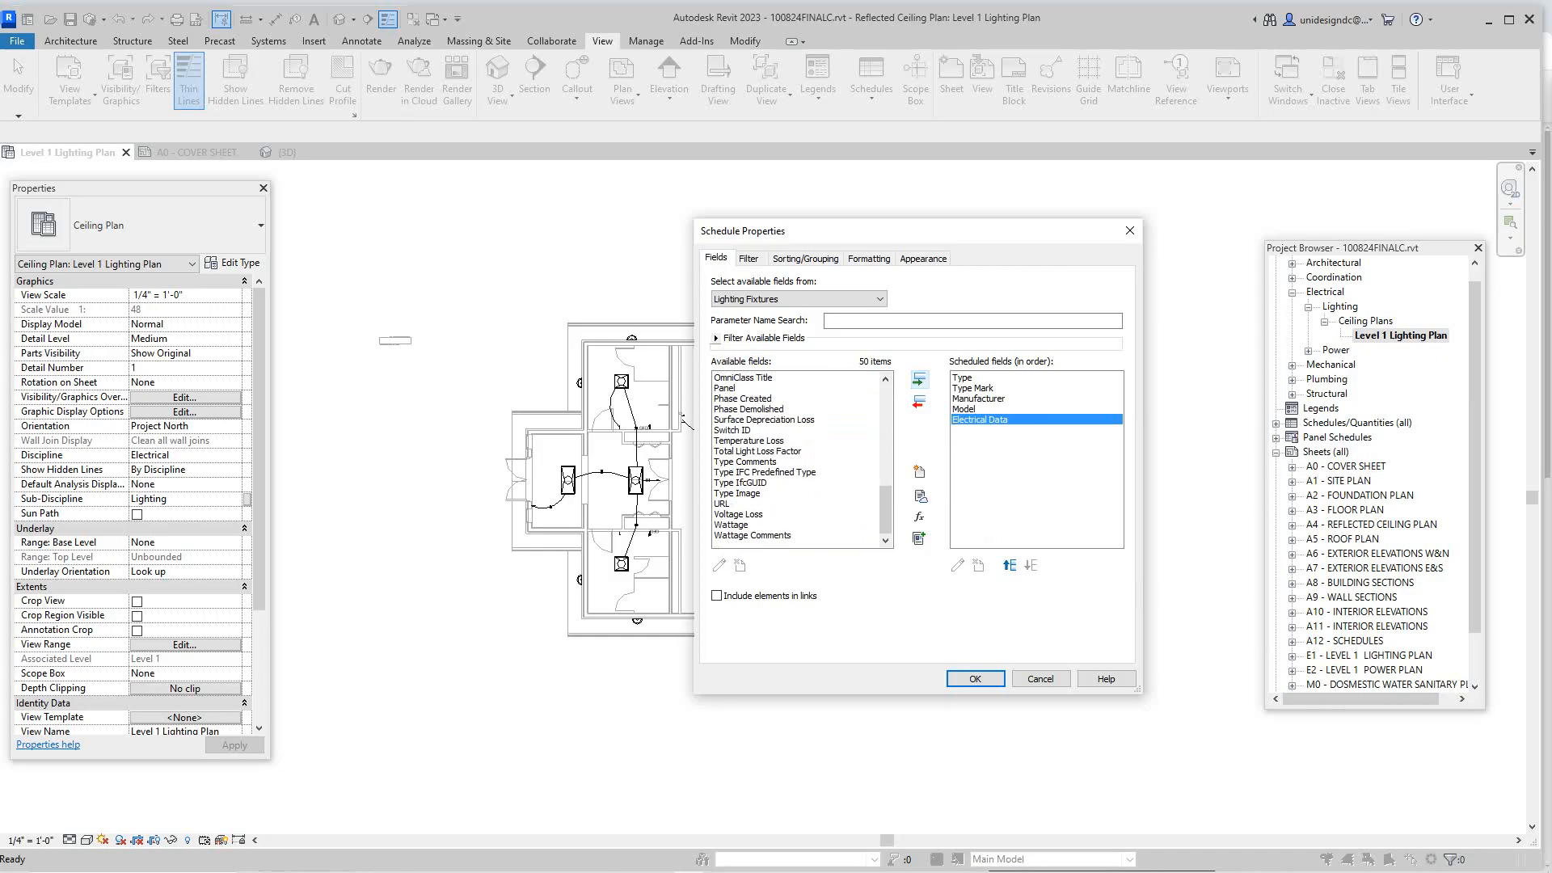
pyautogui.scroll(3, 747, 483)
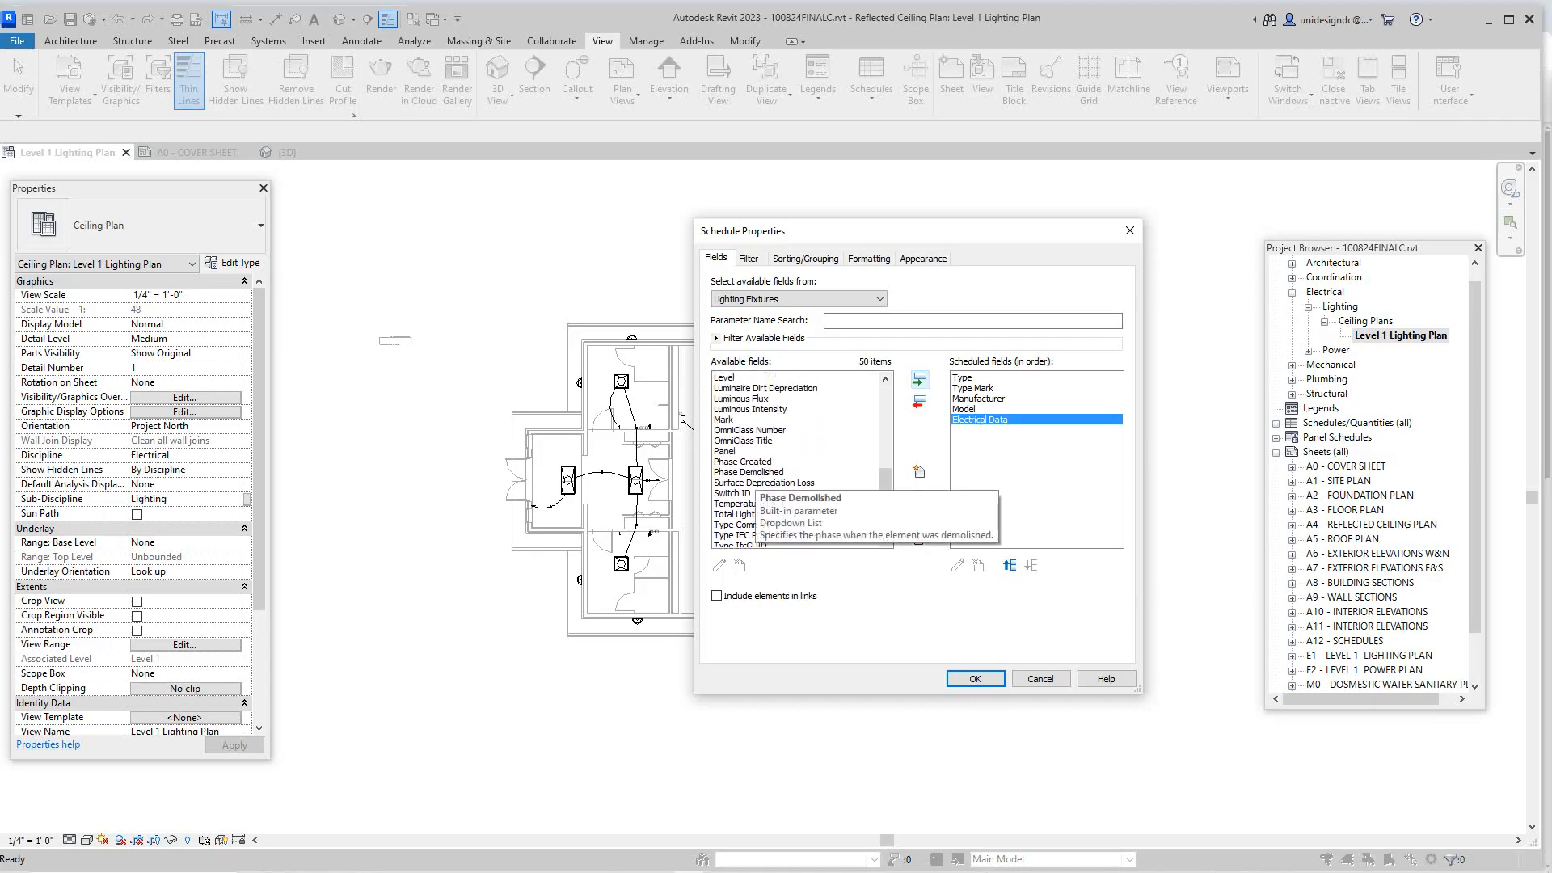
pyautogui.scroll(7, 796, 459)
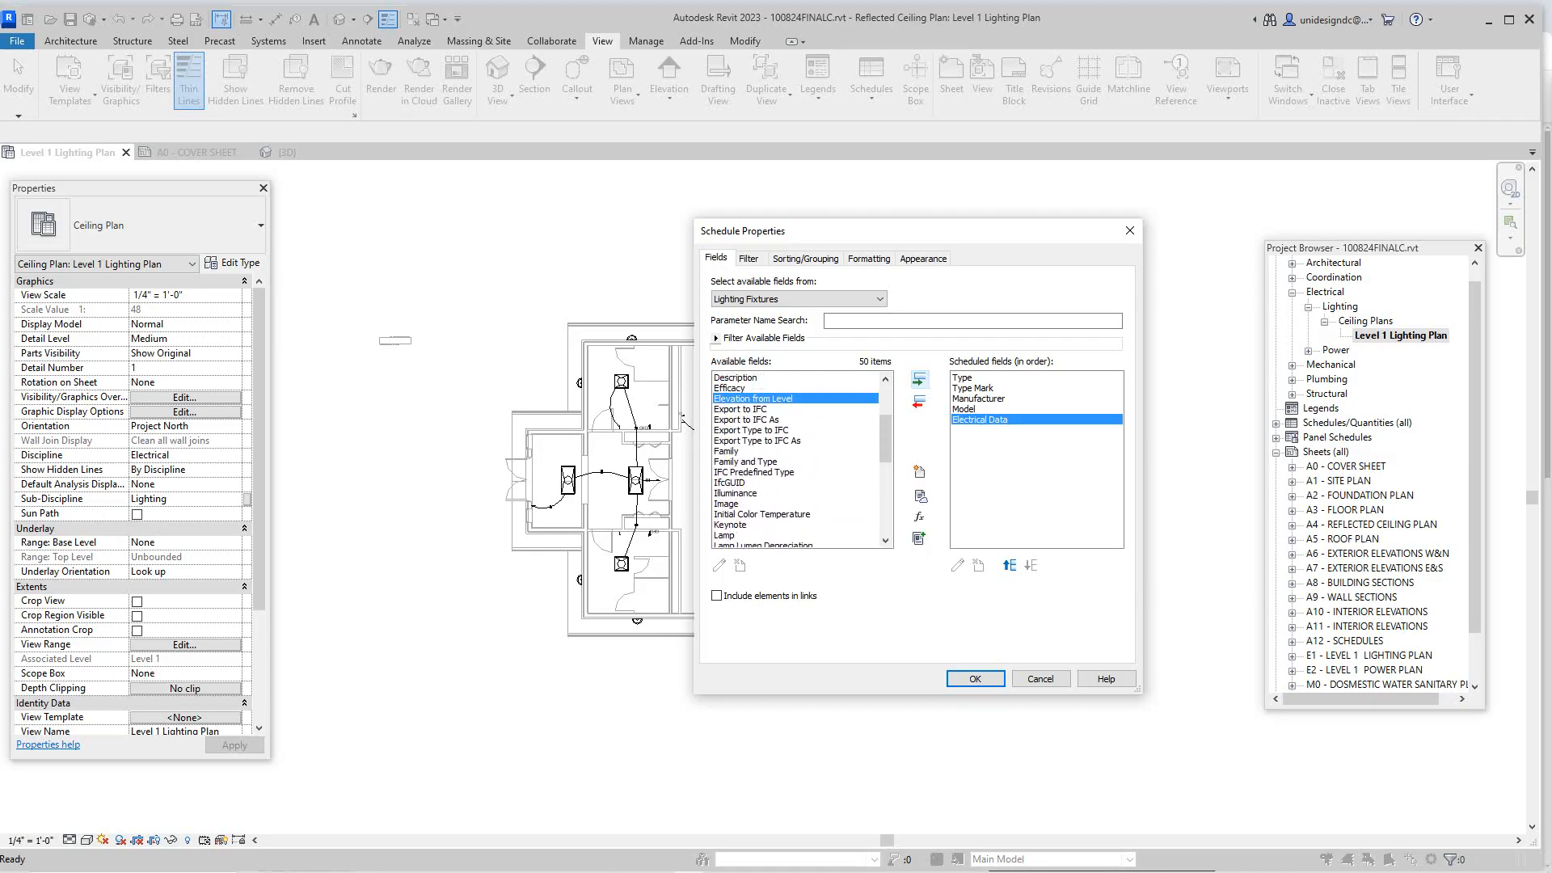
pyautogui.click(736, 409)
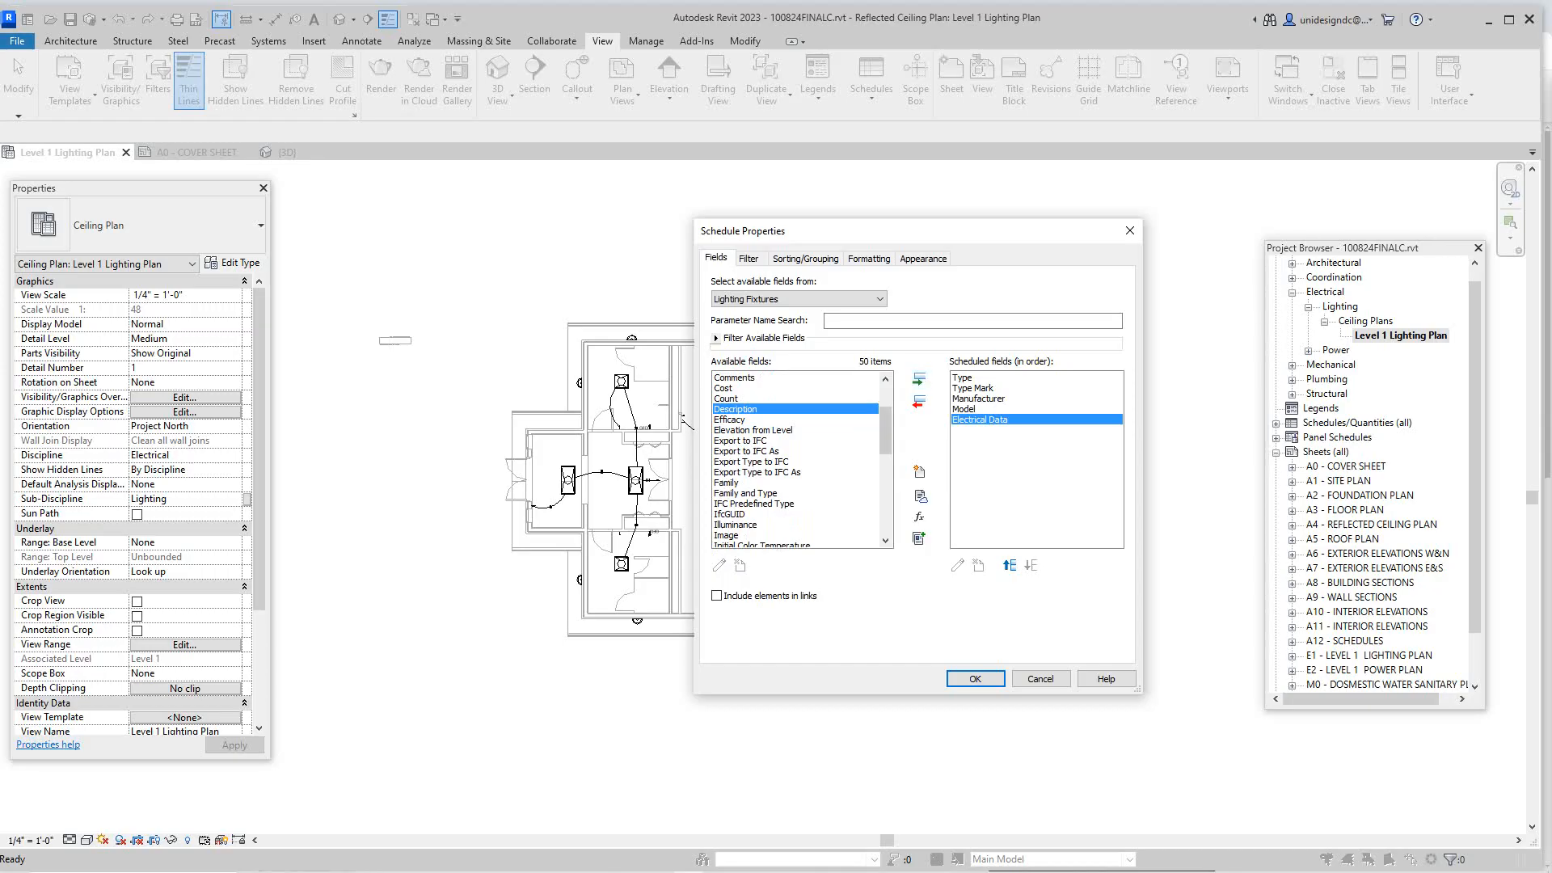
pyautogui.click(919, 379)
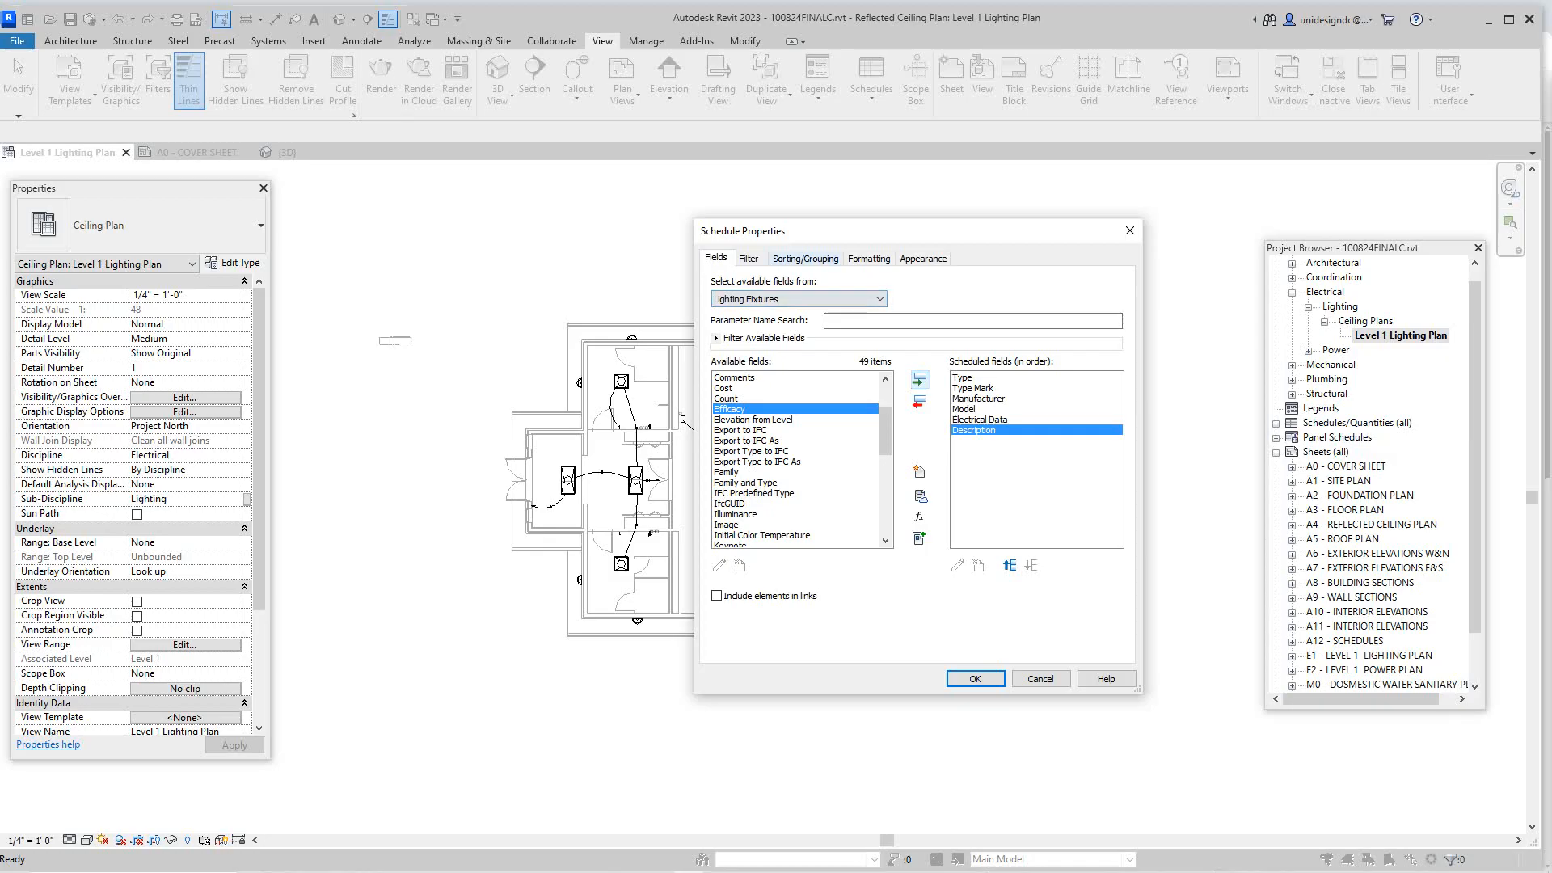
# Step: Sort the lighting fixture schedule by Type in ascending order and generate the schedule
pyautogui.click(806, 258)
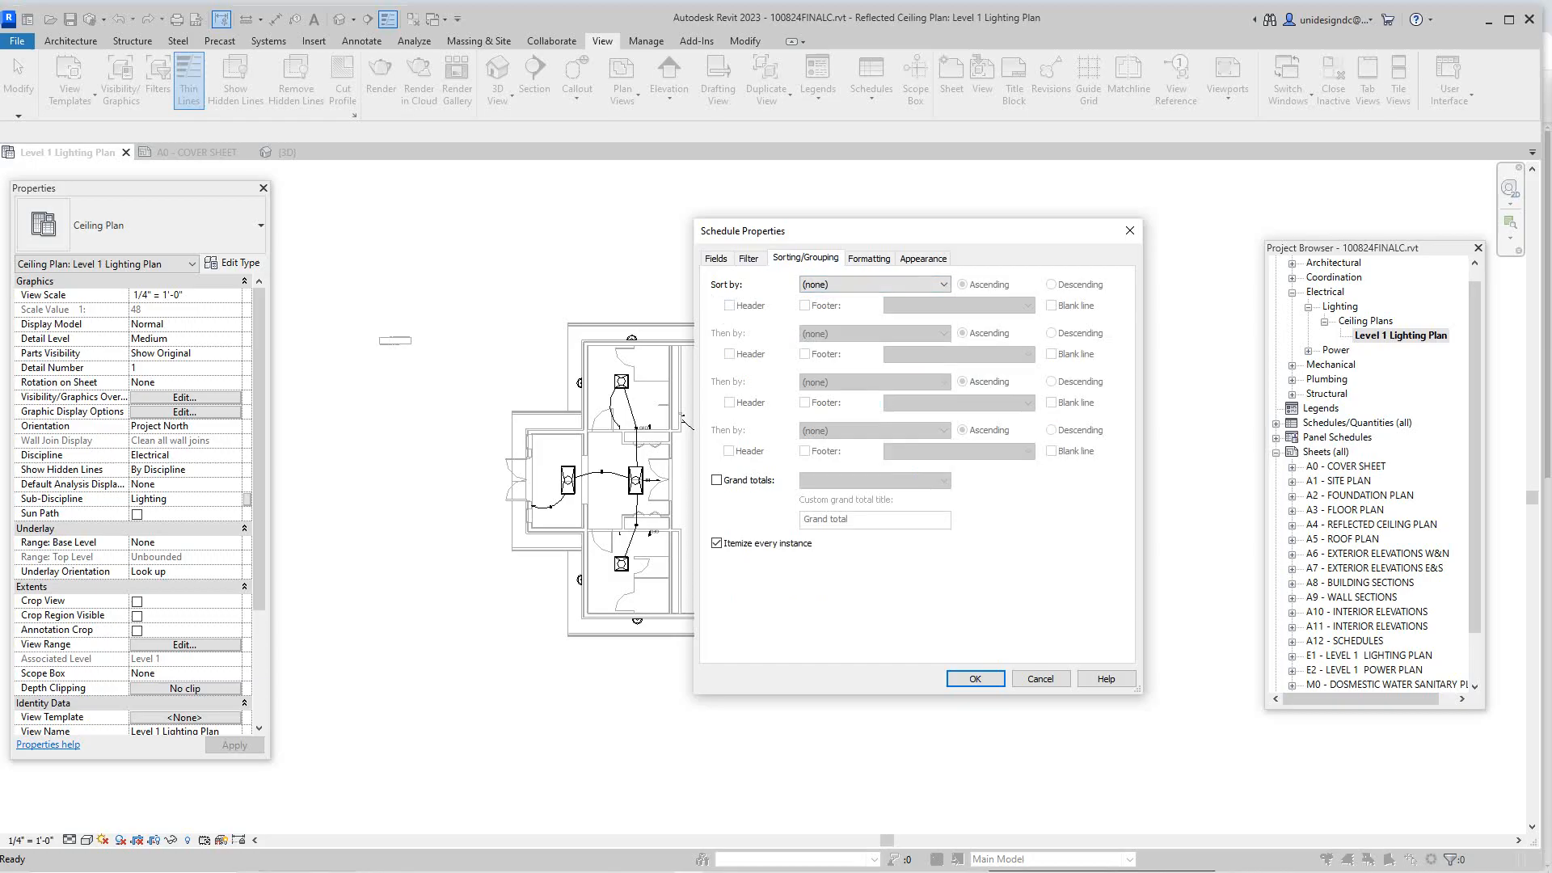
pyautogui.click(874, 283)
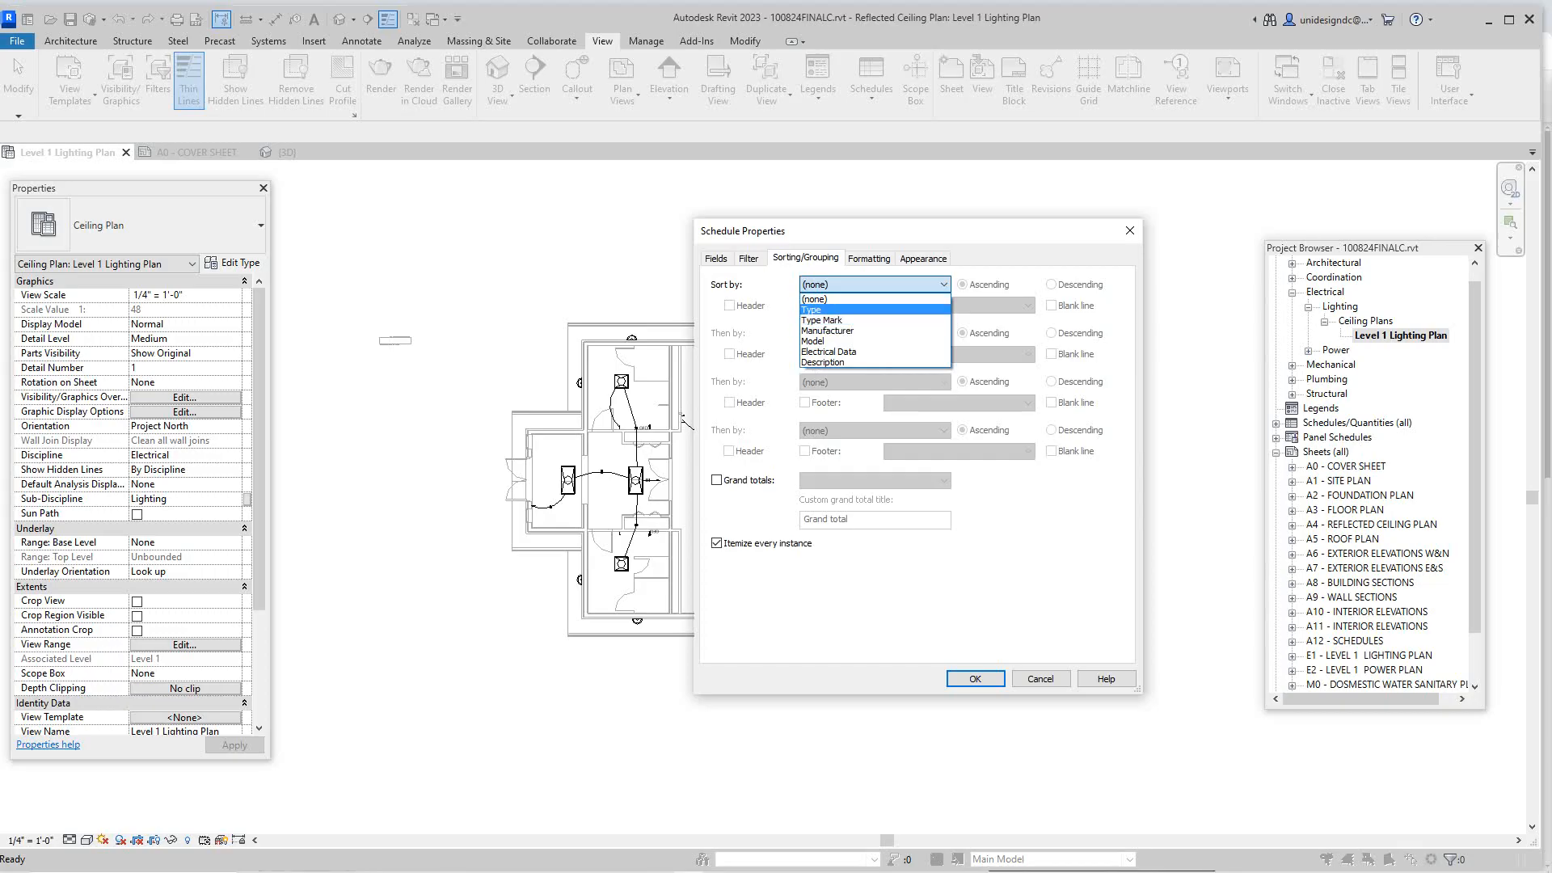
pyautogui.click(840, 310)
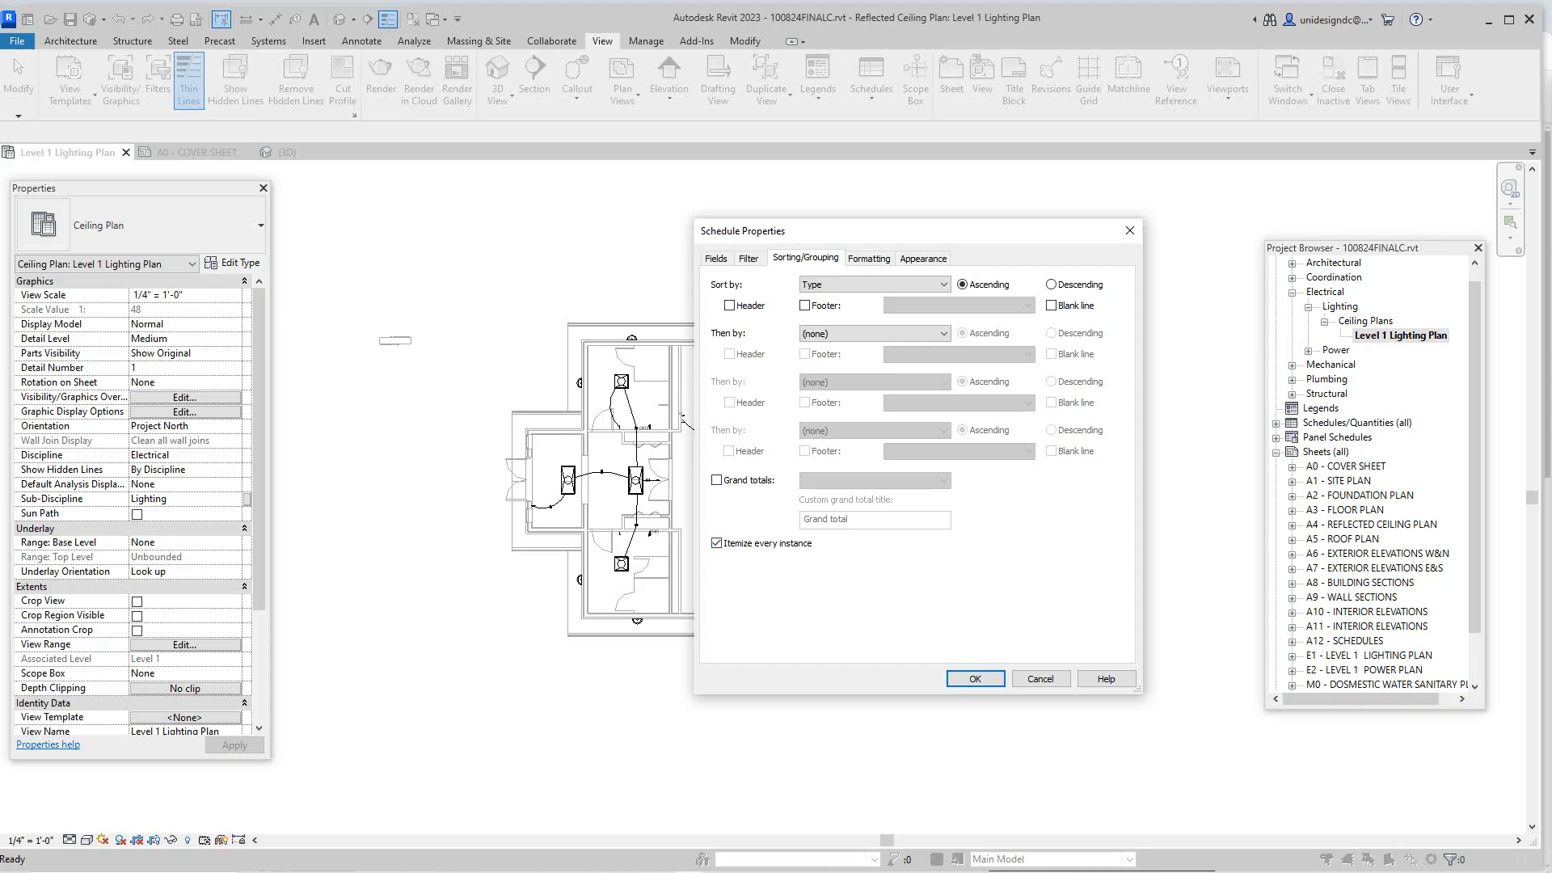
pyautogui.moveTo(968, 233); pyautogui.dragTo(809, 219)
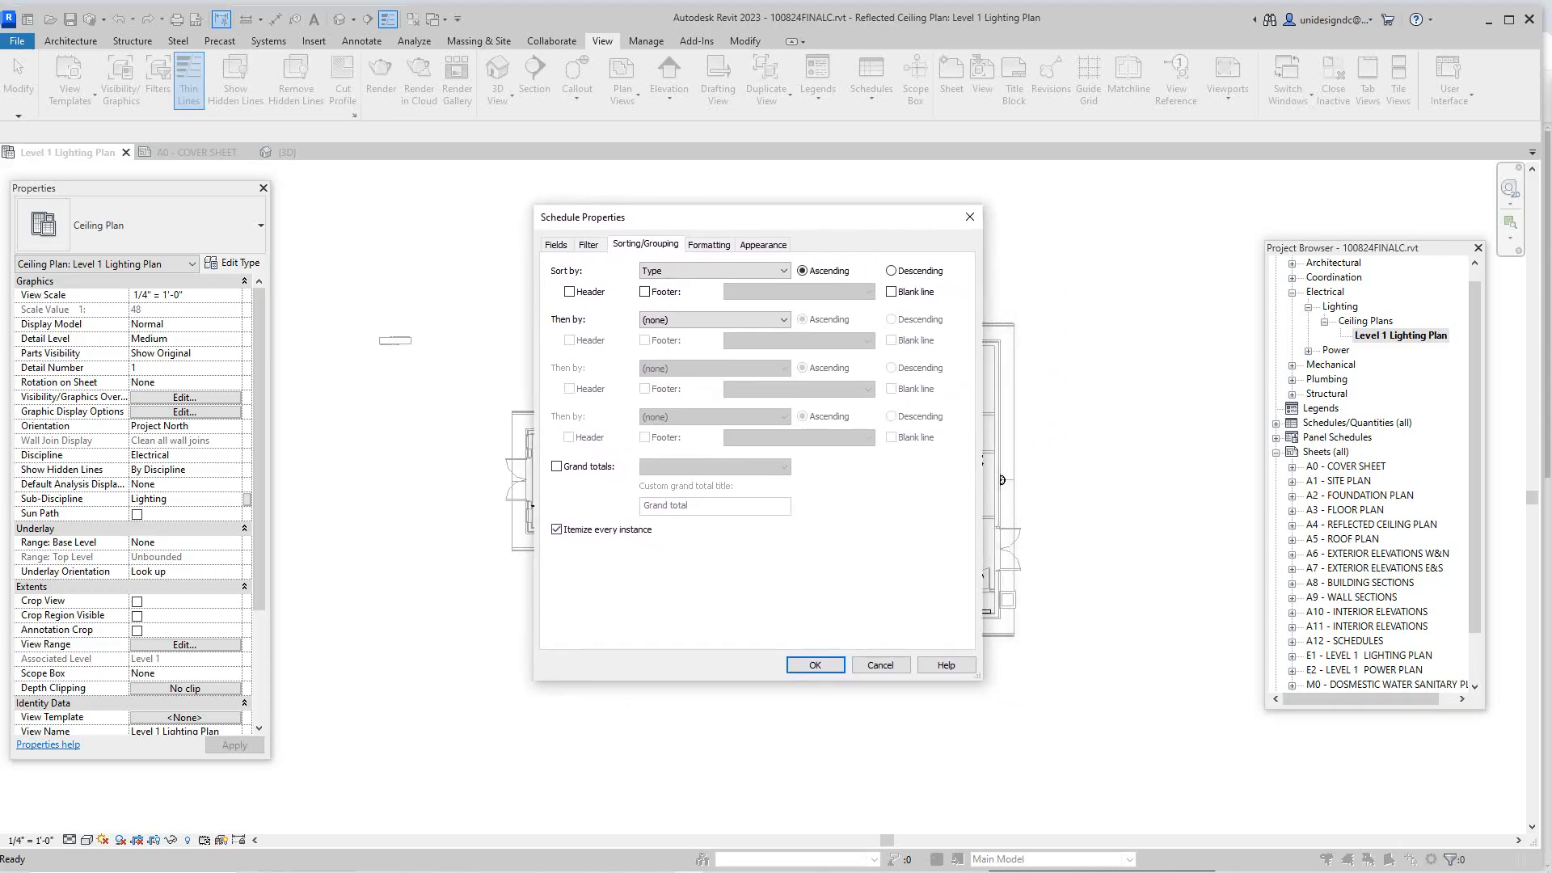
pyautogui.click(815, 665)
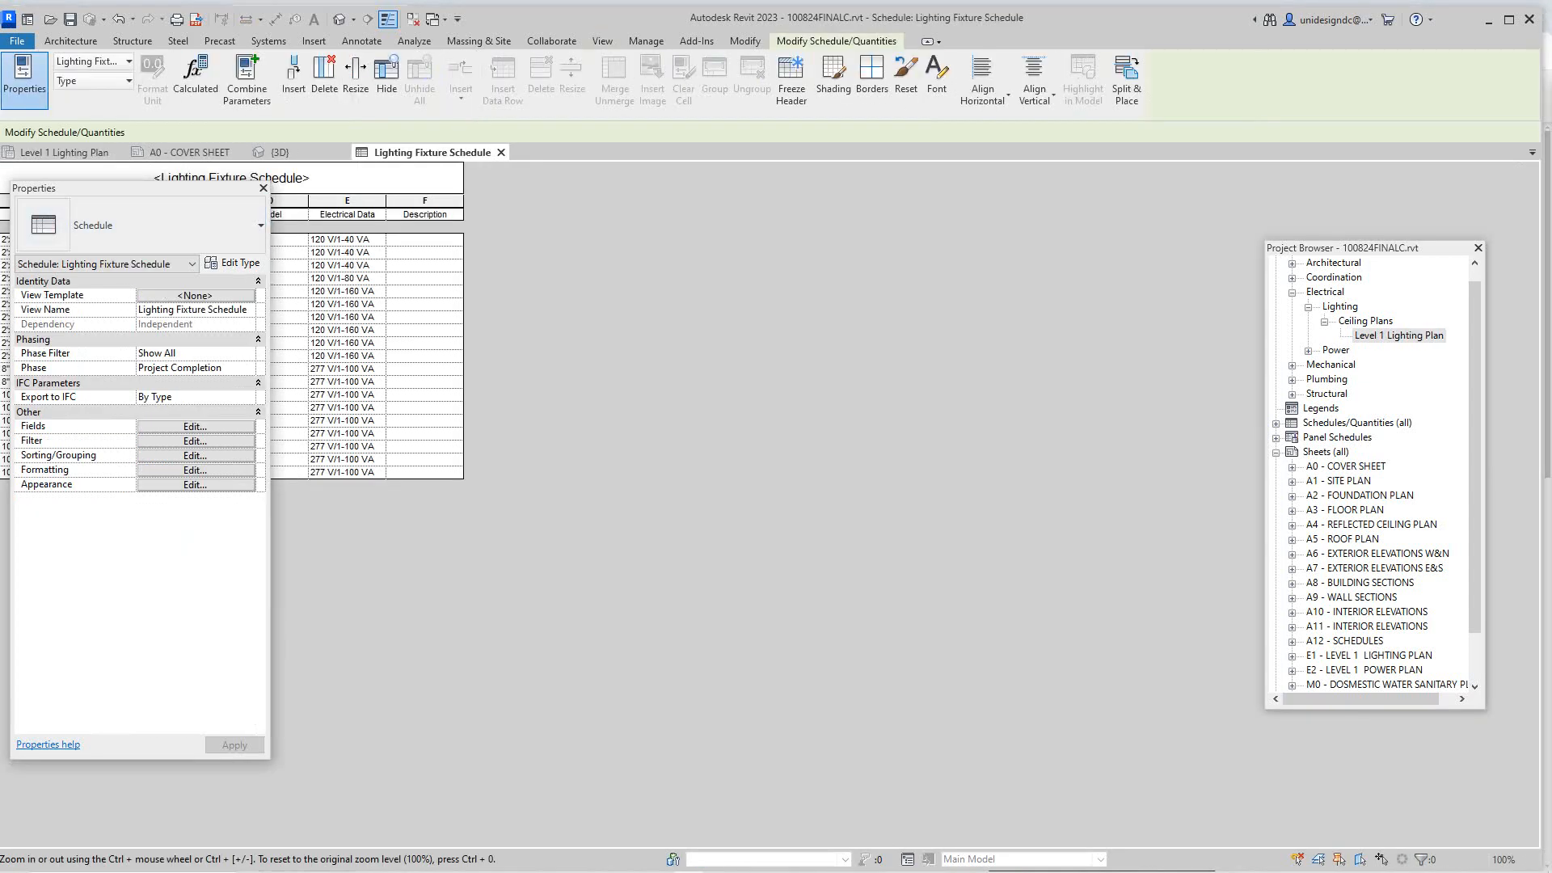
# Step: Move the Properties palette clear of the schedule table and widen the Type column to fit the full type names
pyautogui.moveTo(209, 188); pyautogui.dragTo(722, 314)
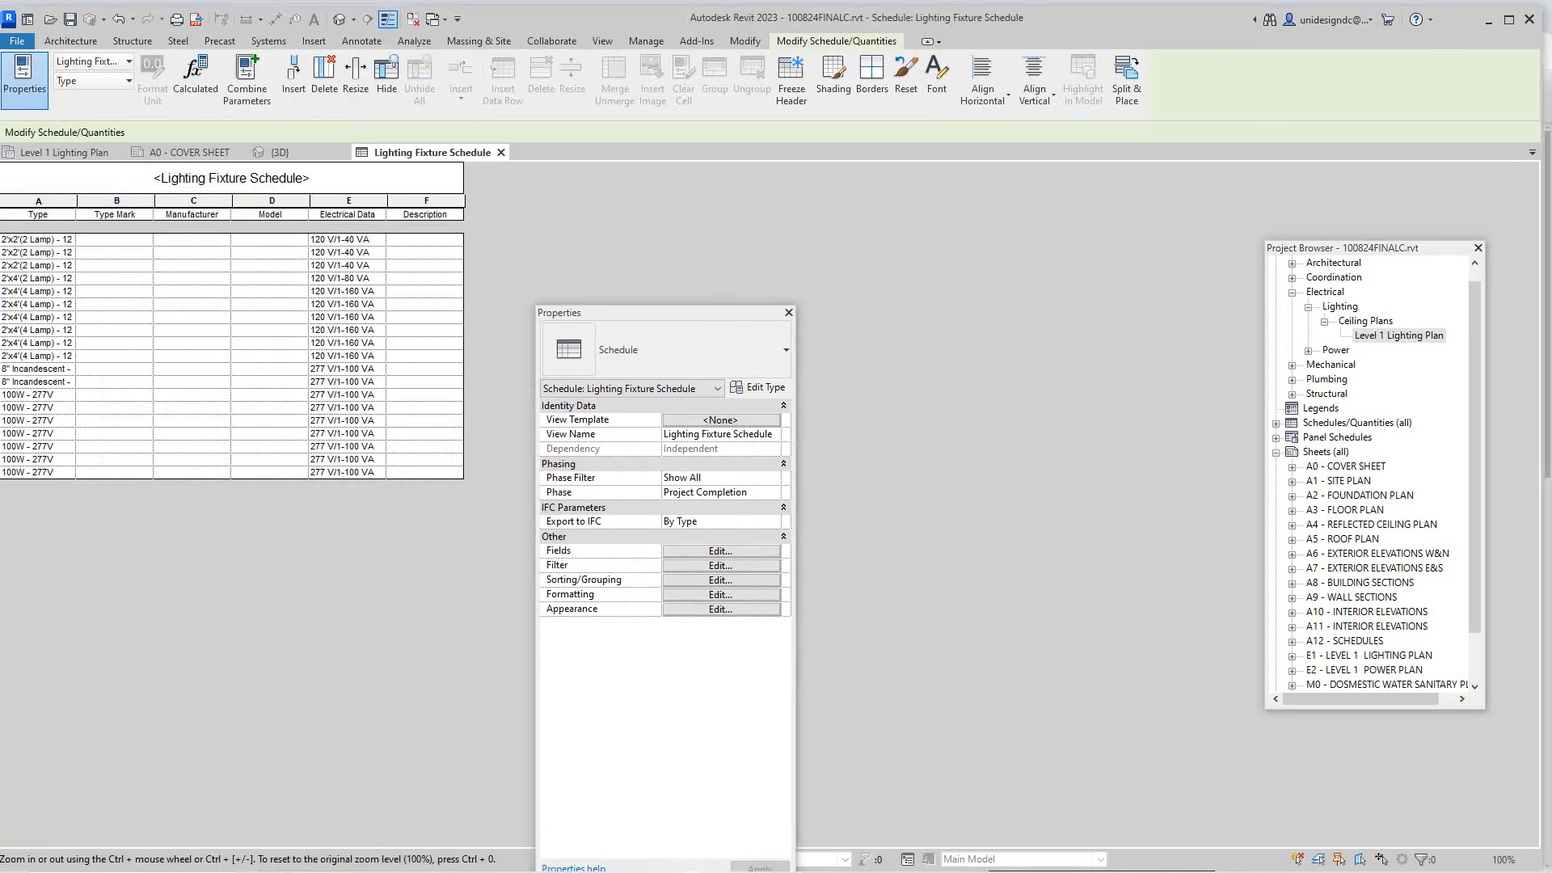
pyautogui.moveTo(75, 200); pyautogui.dragTo(125, 201)
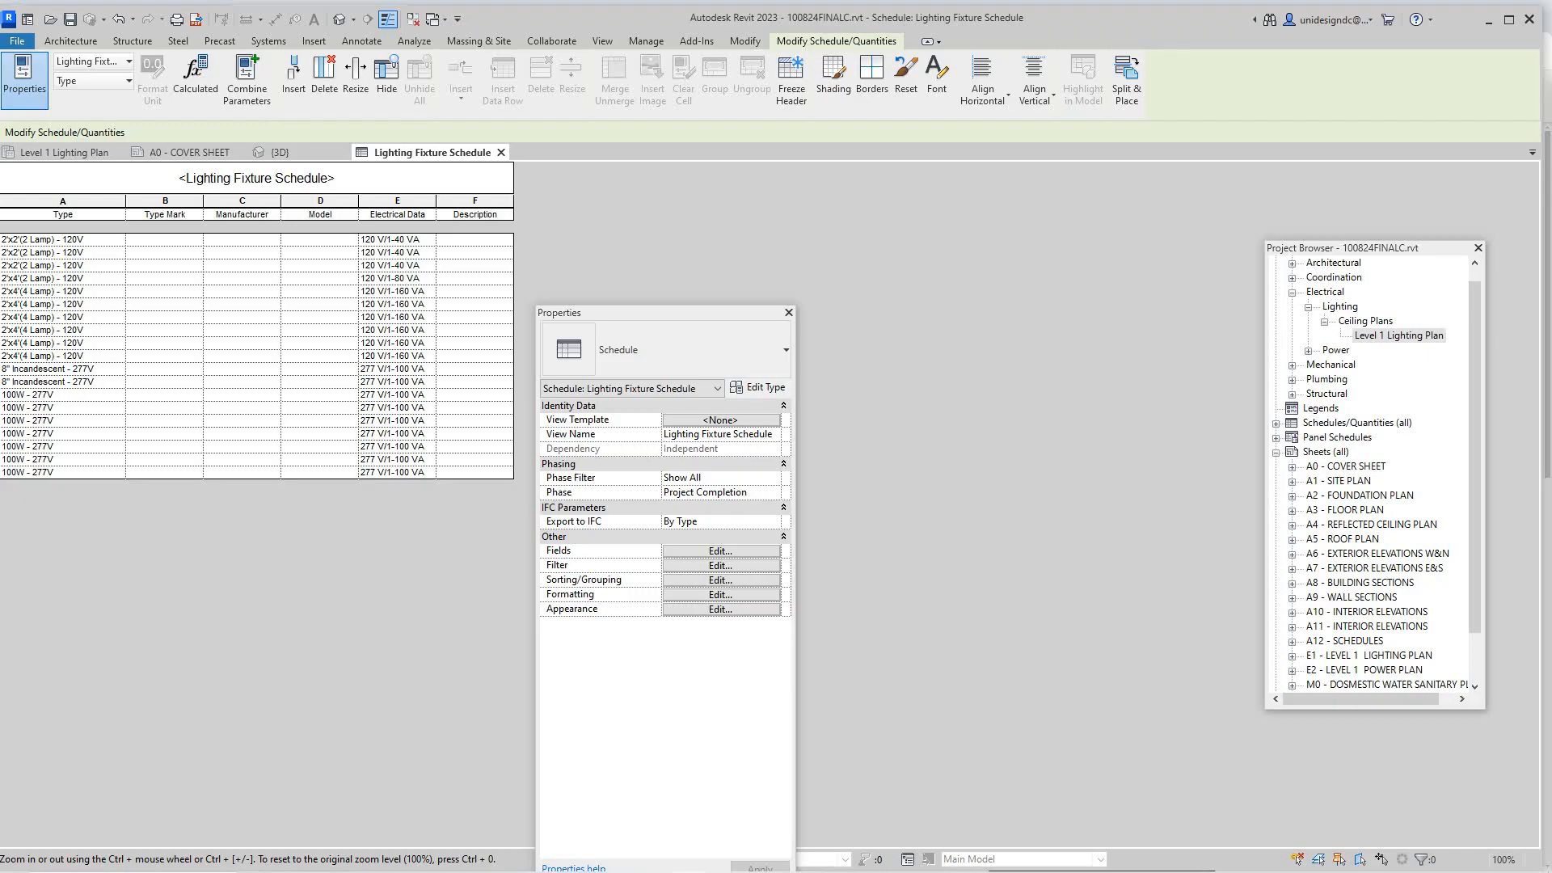
pyautogui.moveTo(622, 314); pyautogui.dragTo(662, 173)
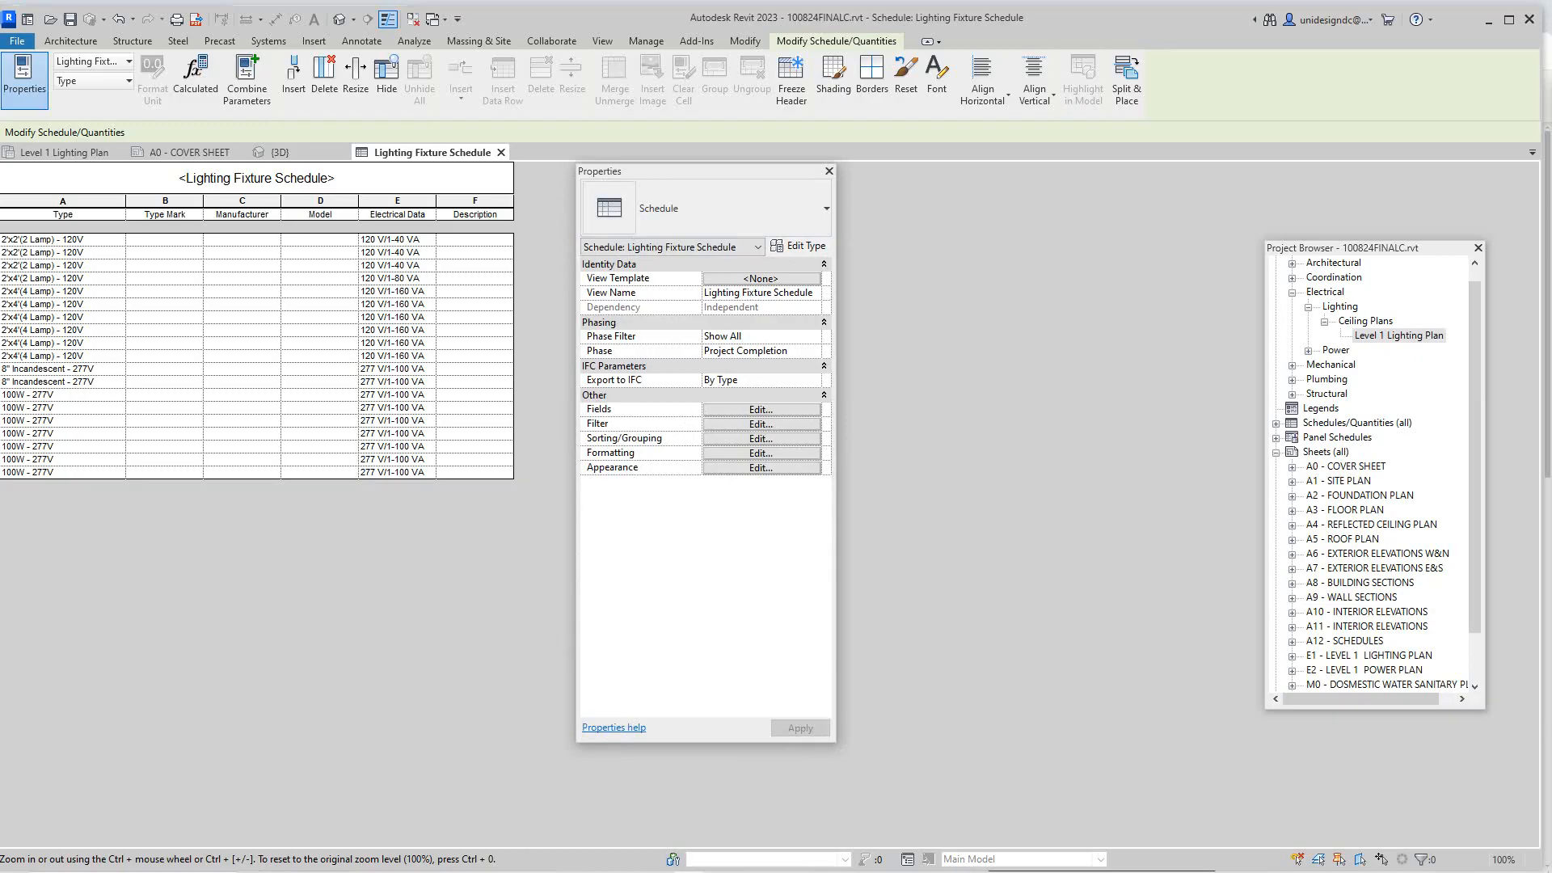
# Step: Add the Mark field to the lighting fixture schedule after Description and apply the change
pyautogui.click(761, 409)
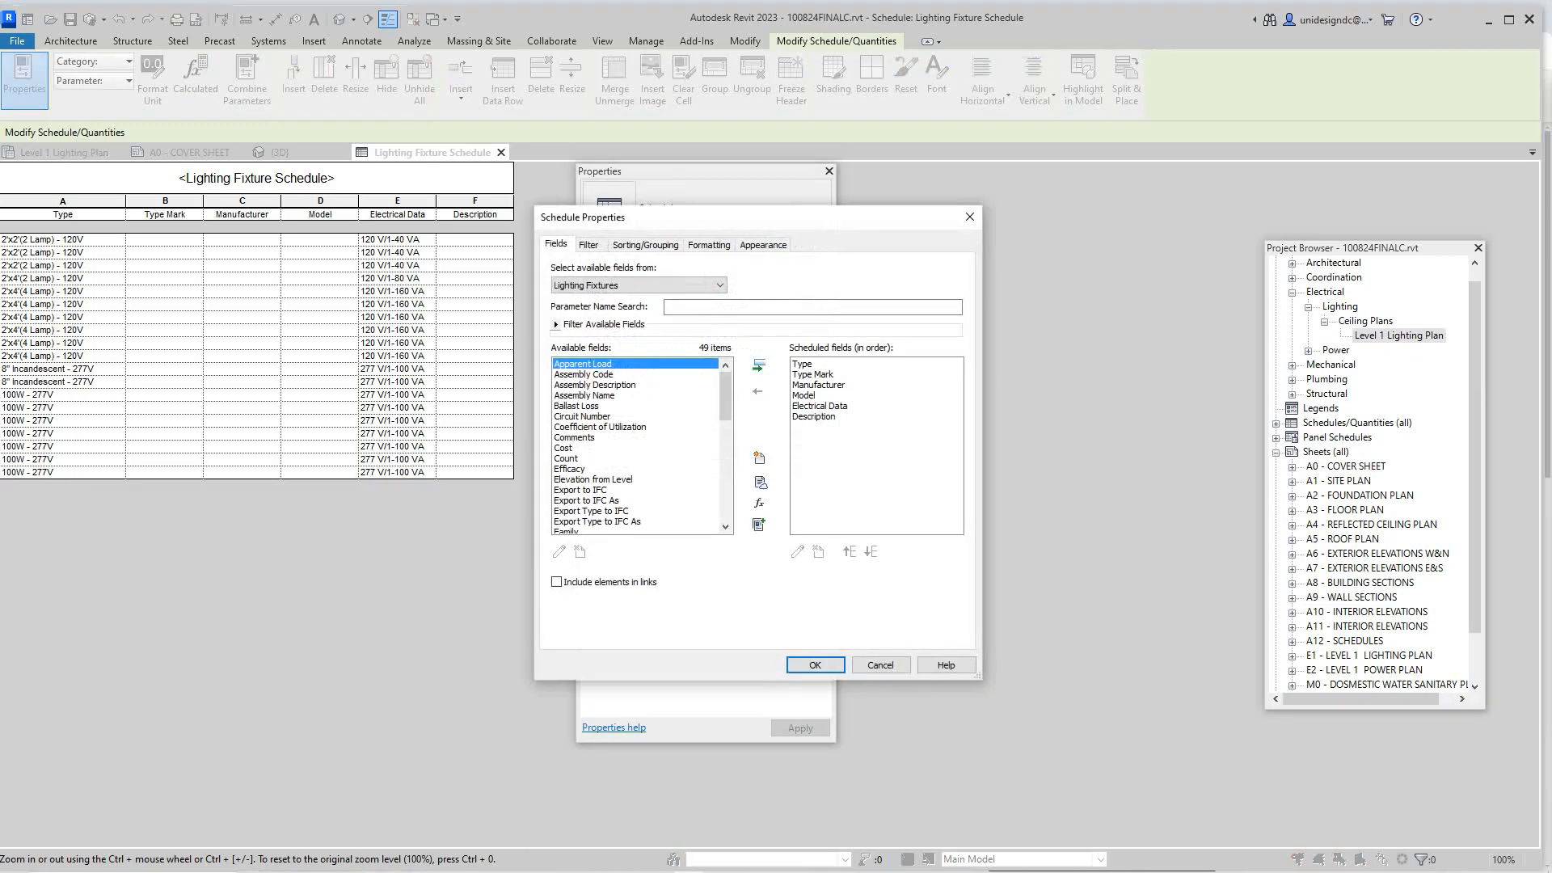
pyautogui.scroll(-11, 643, 445)
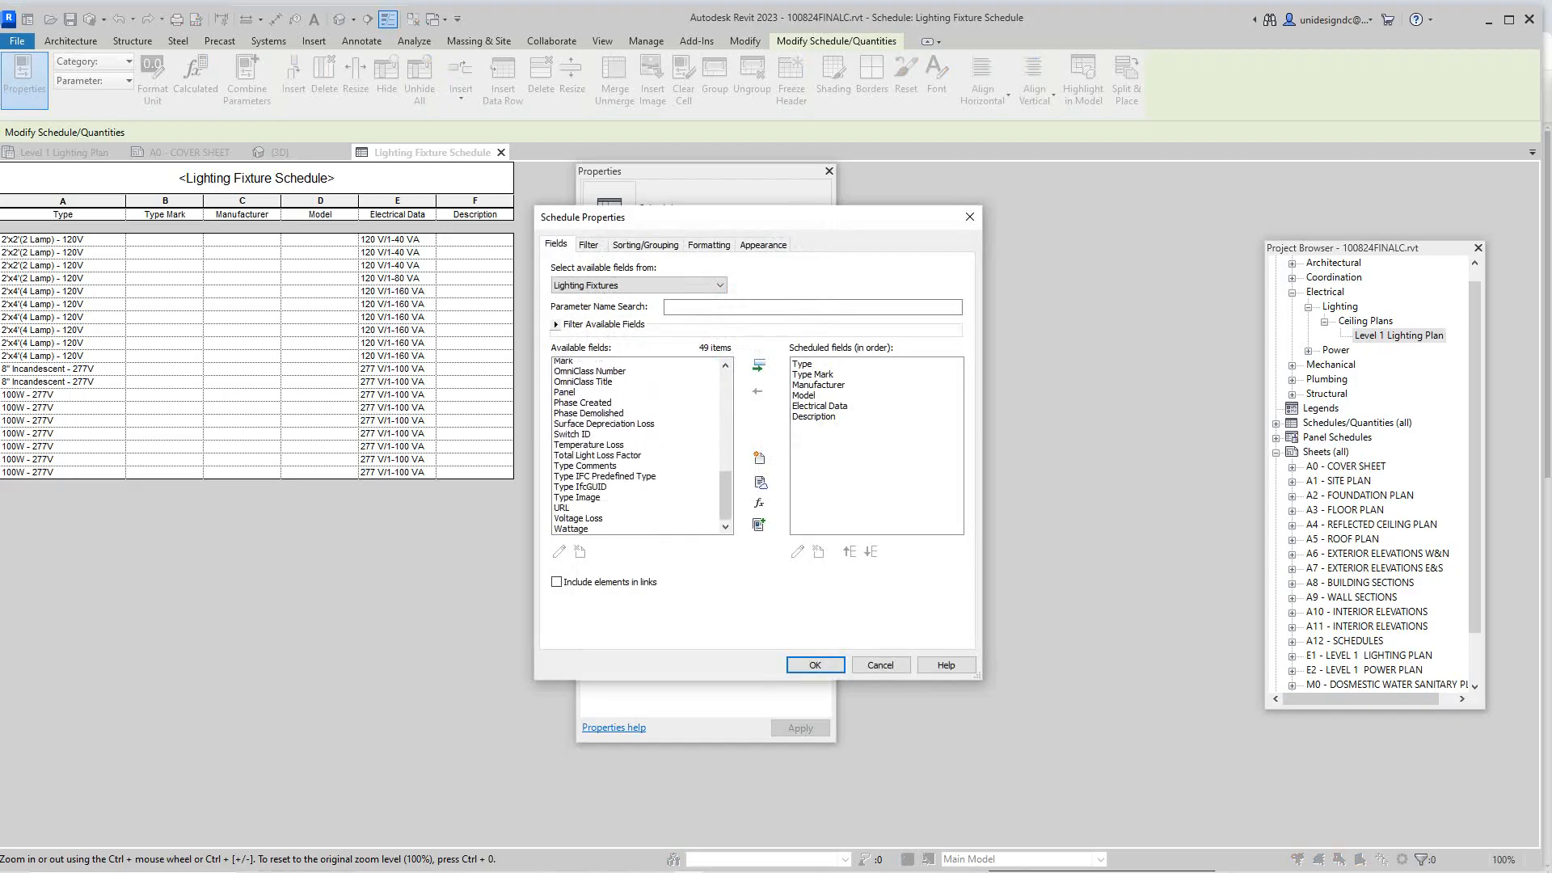
pyautogui.scroll(5, 643, 445)
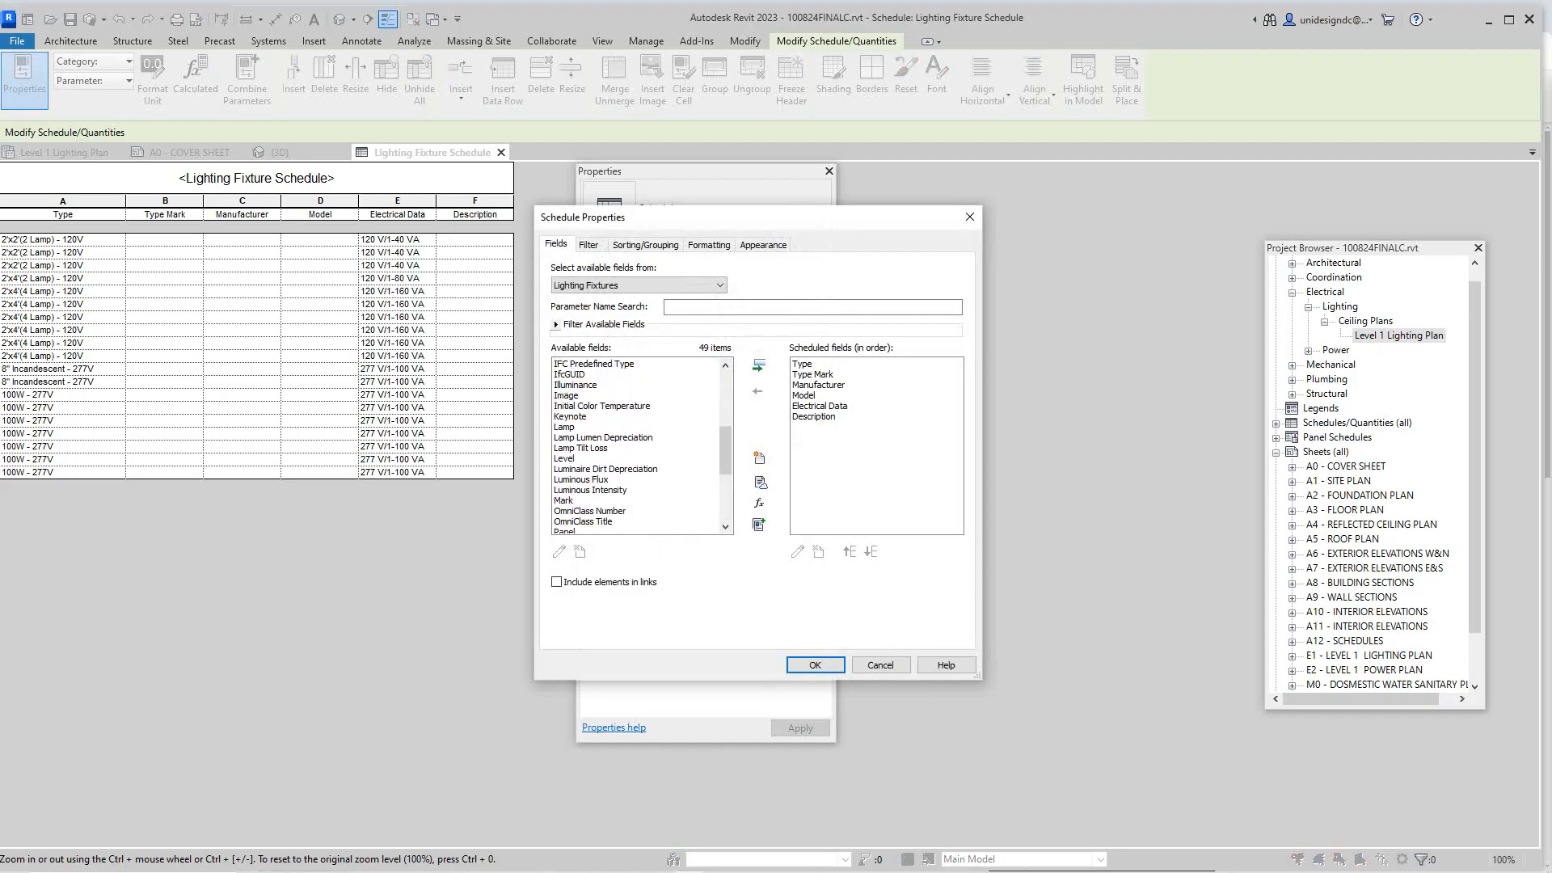
pyautogui.scroll(8, 638, 445)
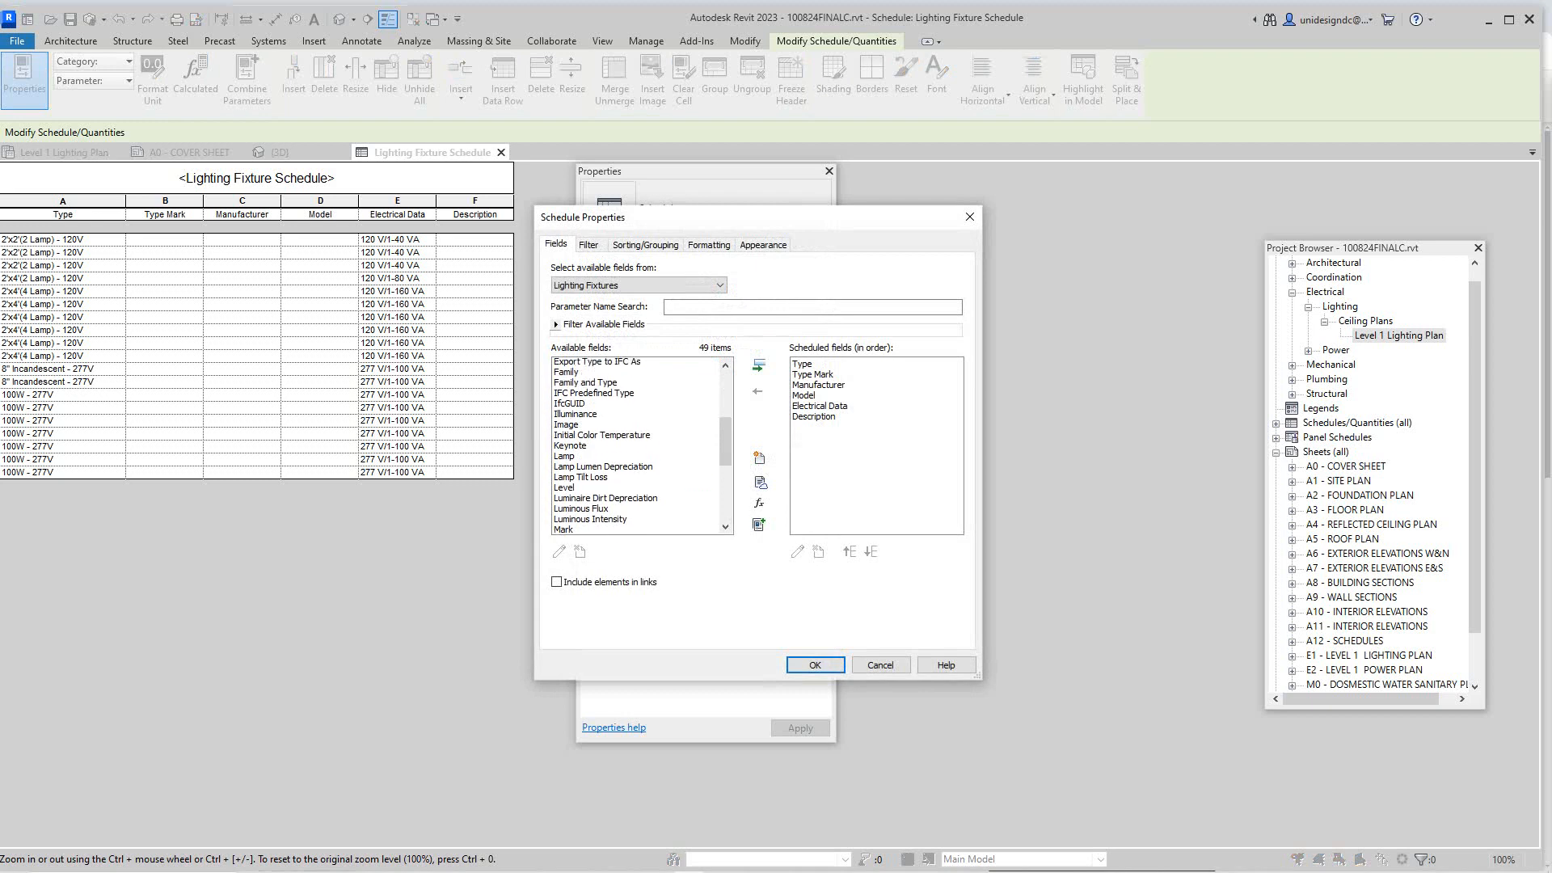
pyautogui.scroll(-8, 622, 428)
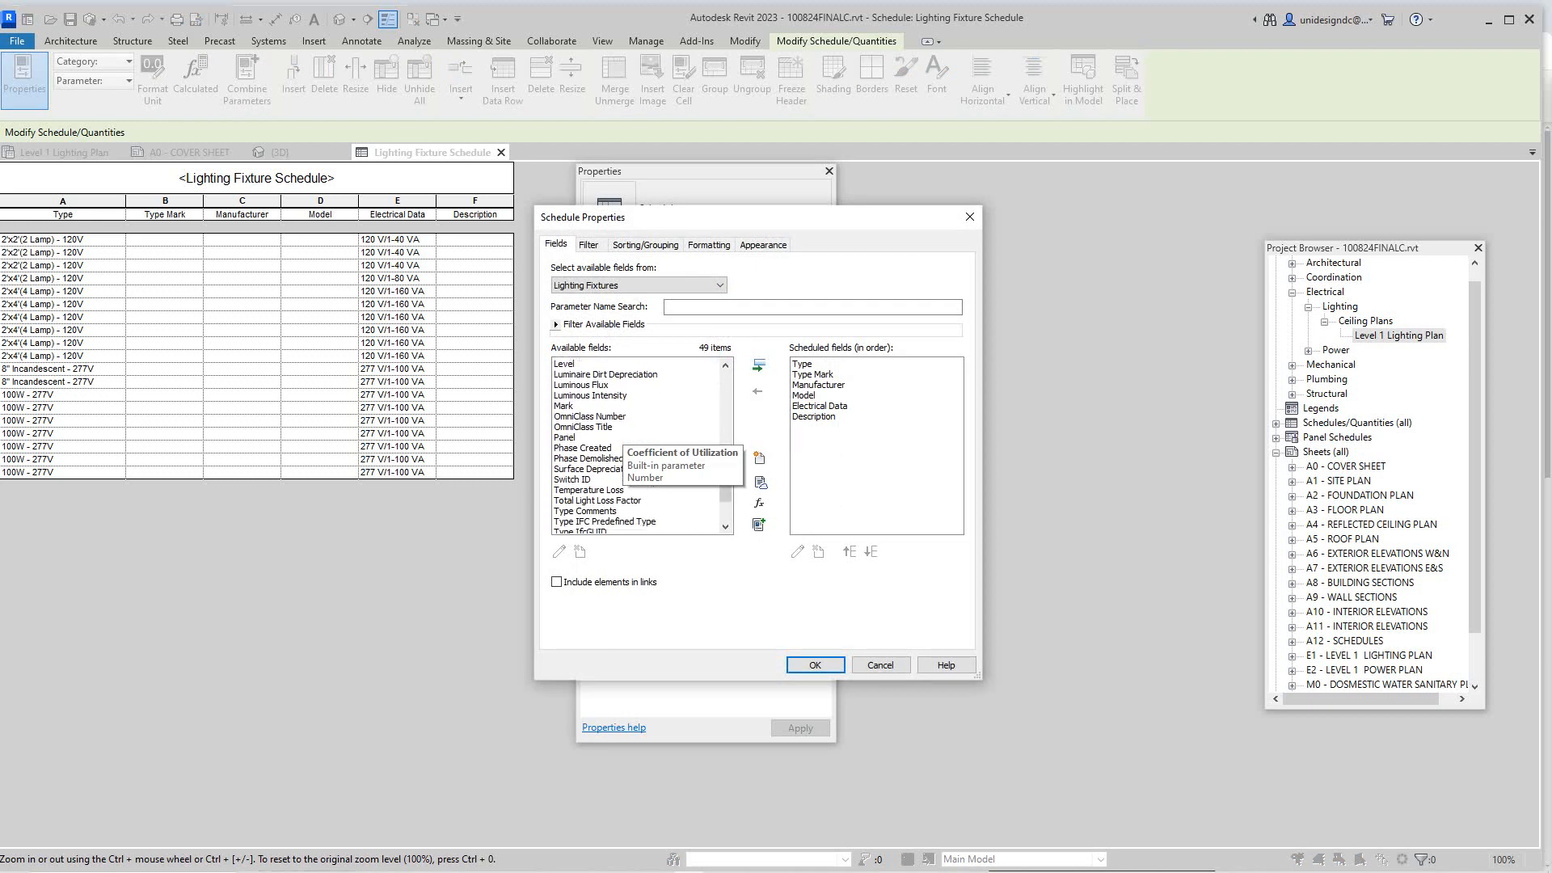
pyautogui.scroll(-3, 622, 445)
pyautogui.scroll(-1, 639, 445)
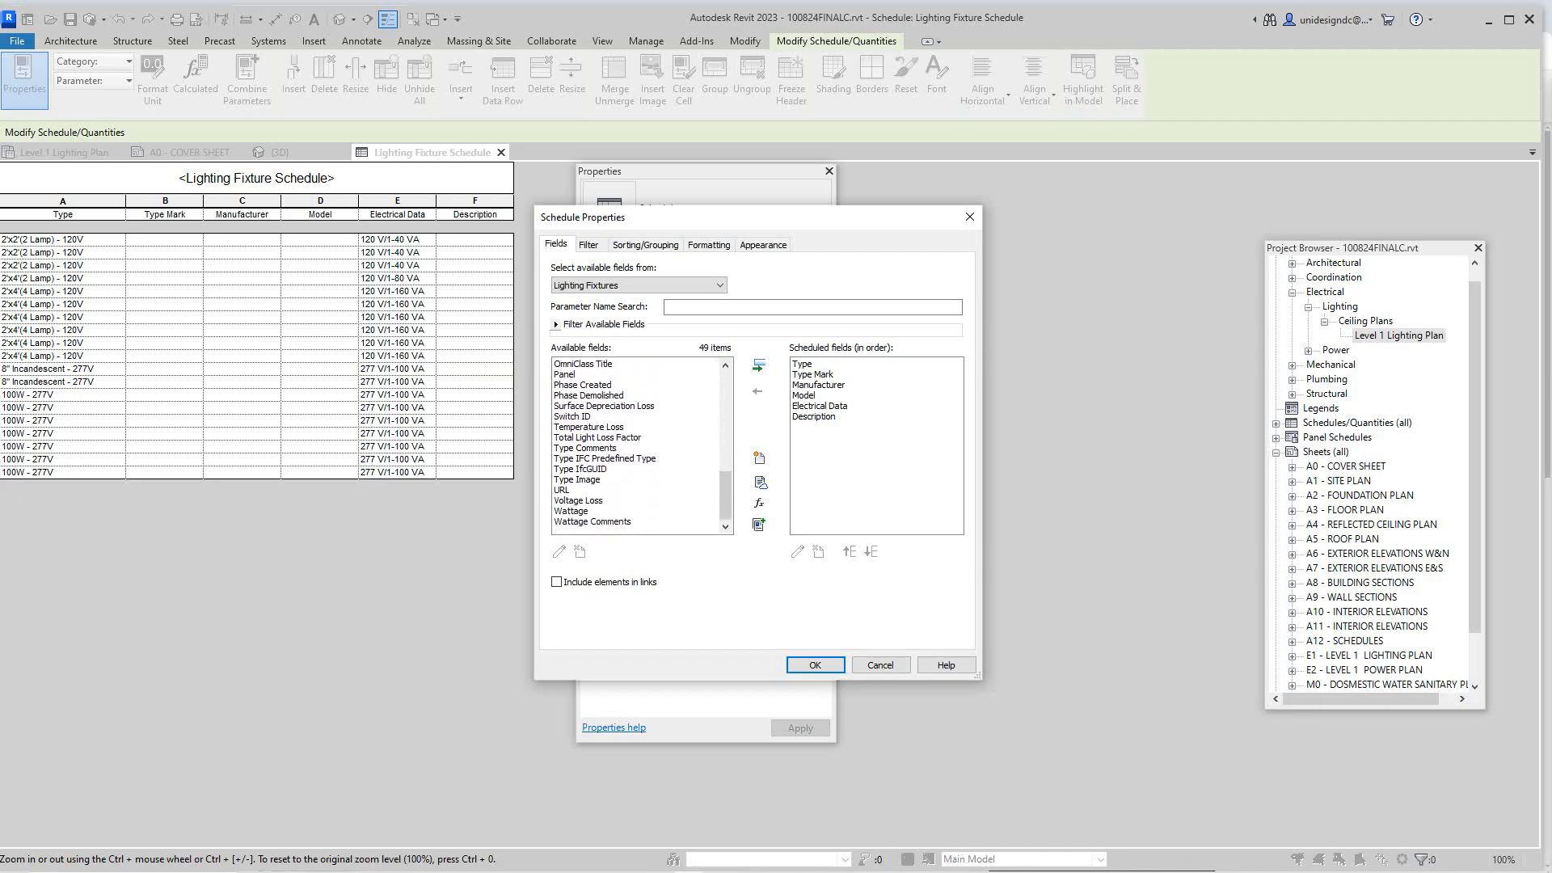
pyautogui.scroll(3, 642, 445)
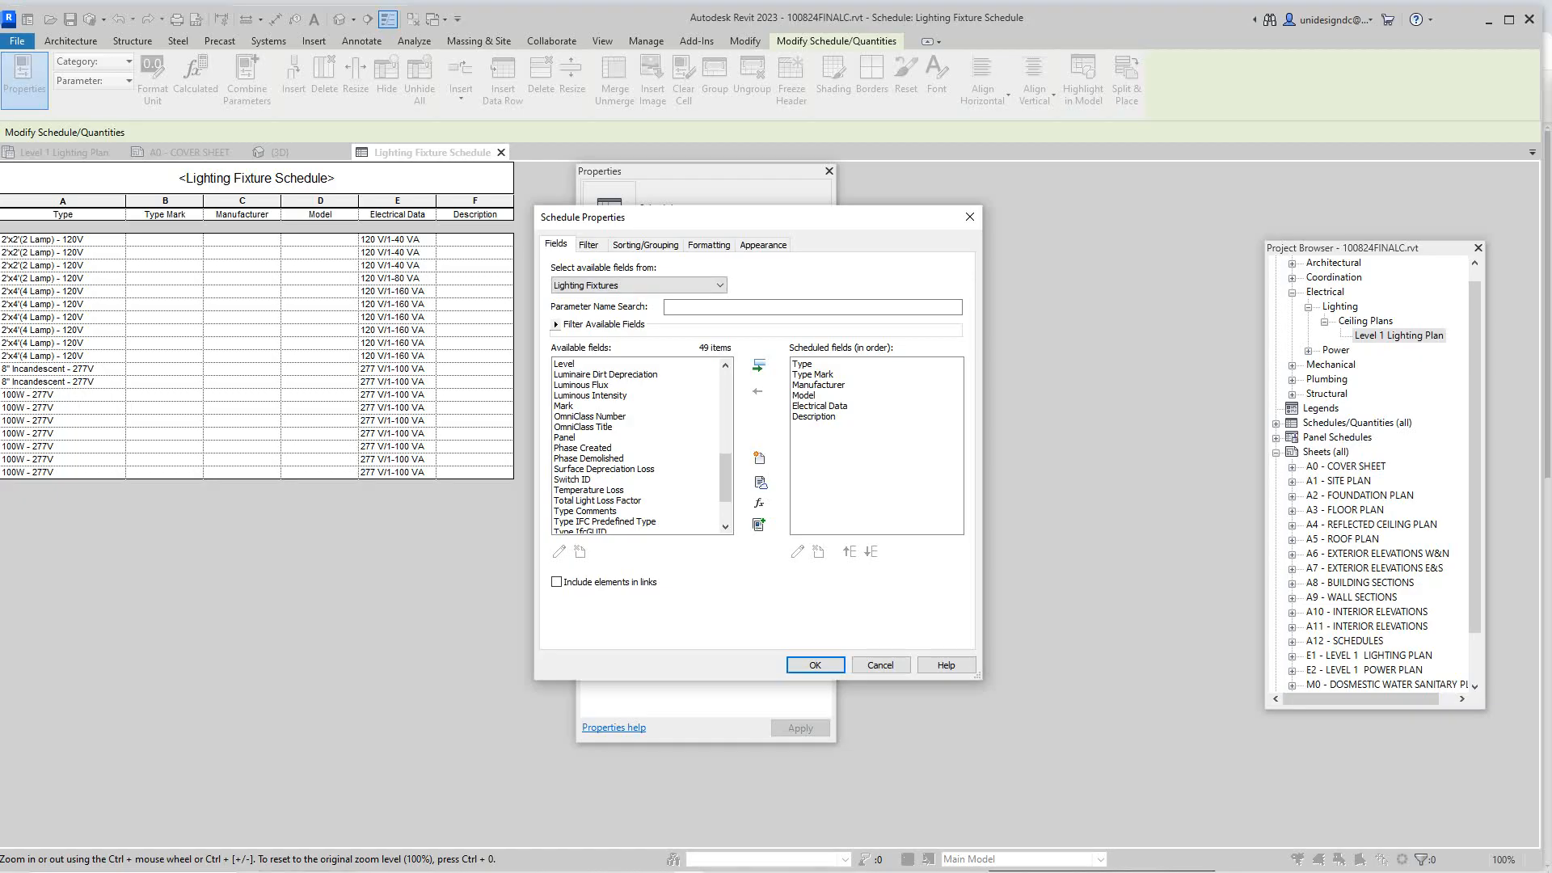
pyautogui.click(564, 406)
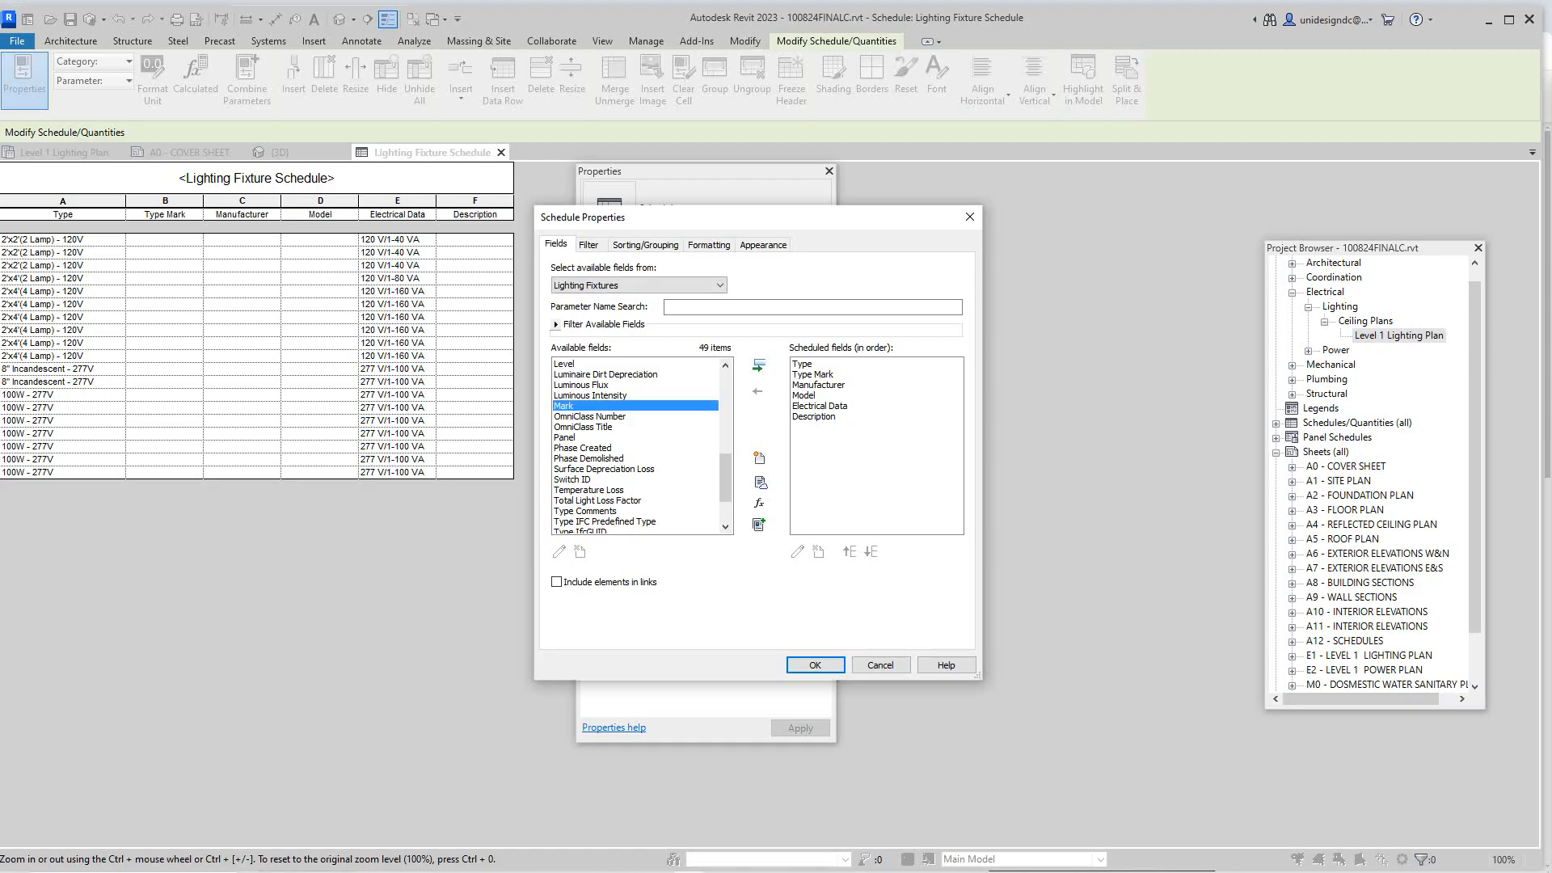
pyautogui.click(758, 365)
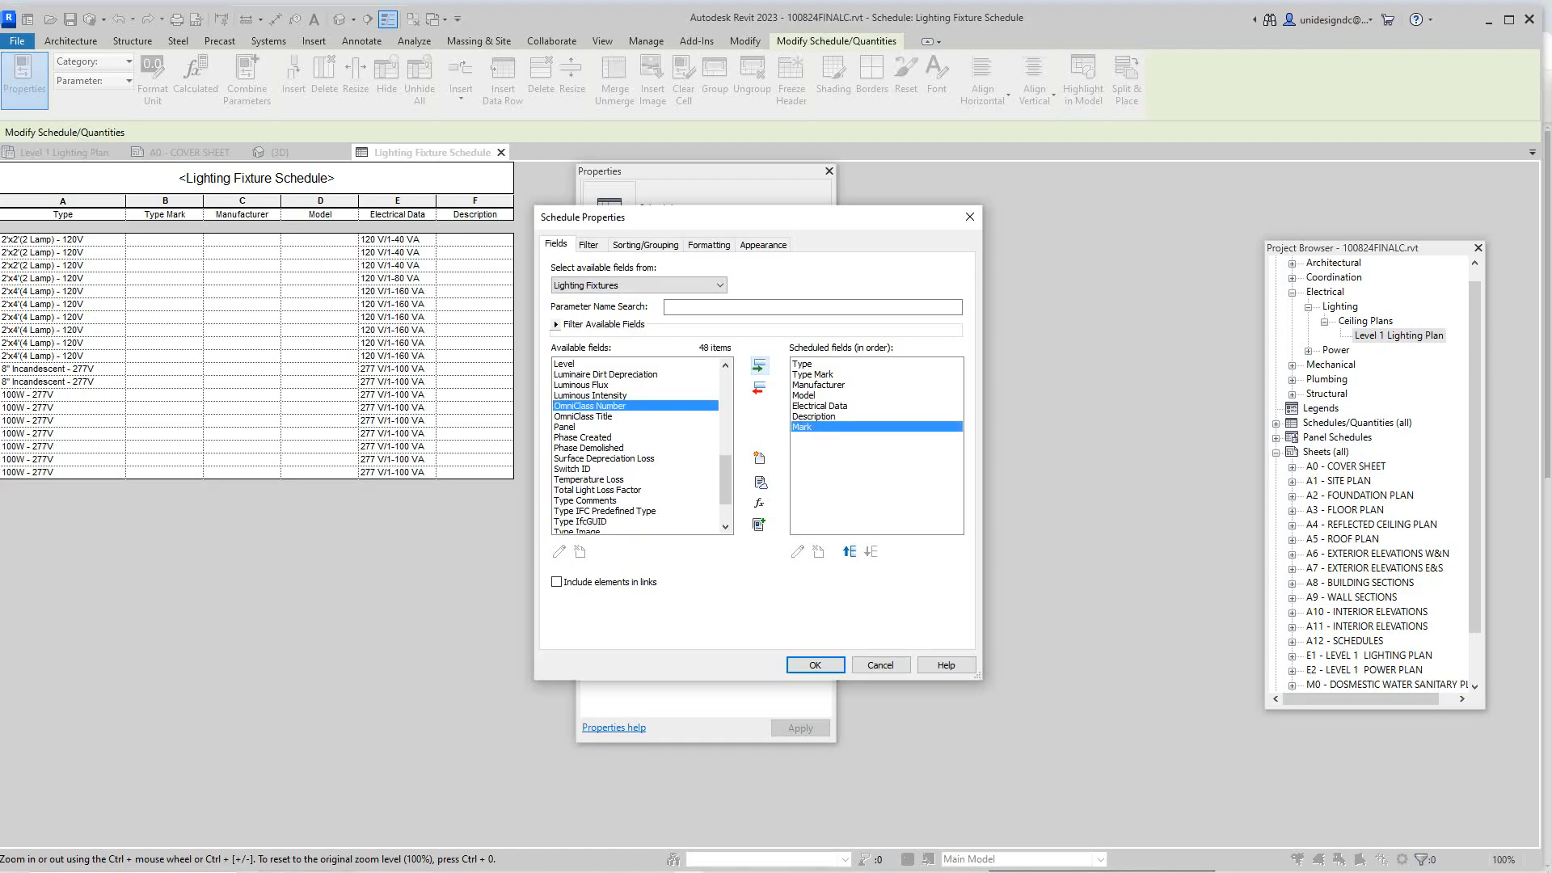
pyautogui.click(814, 665)
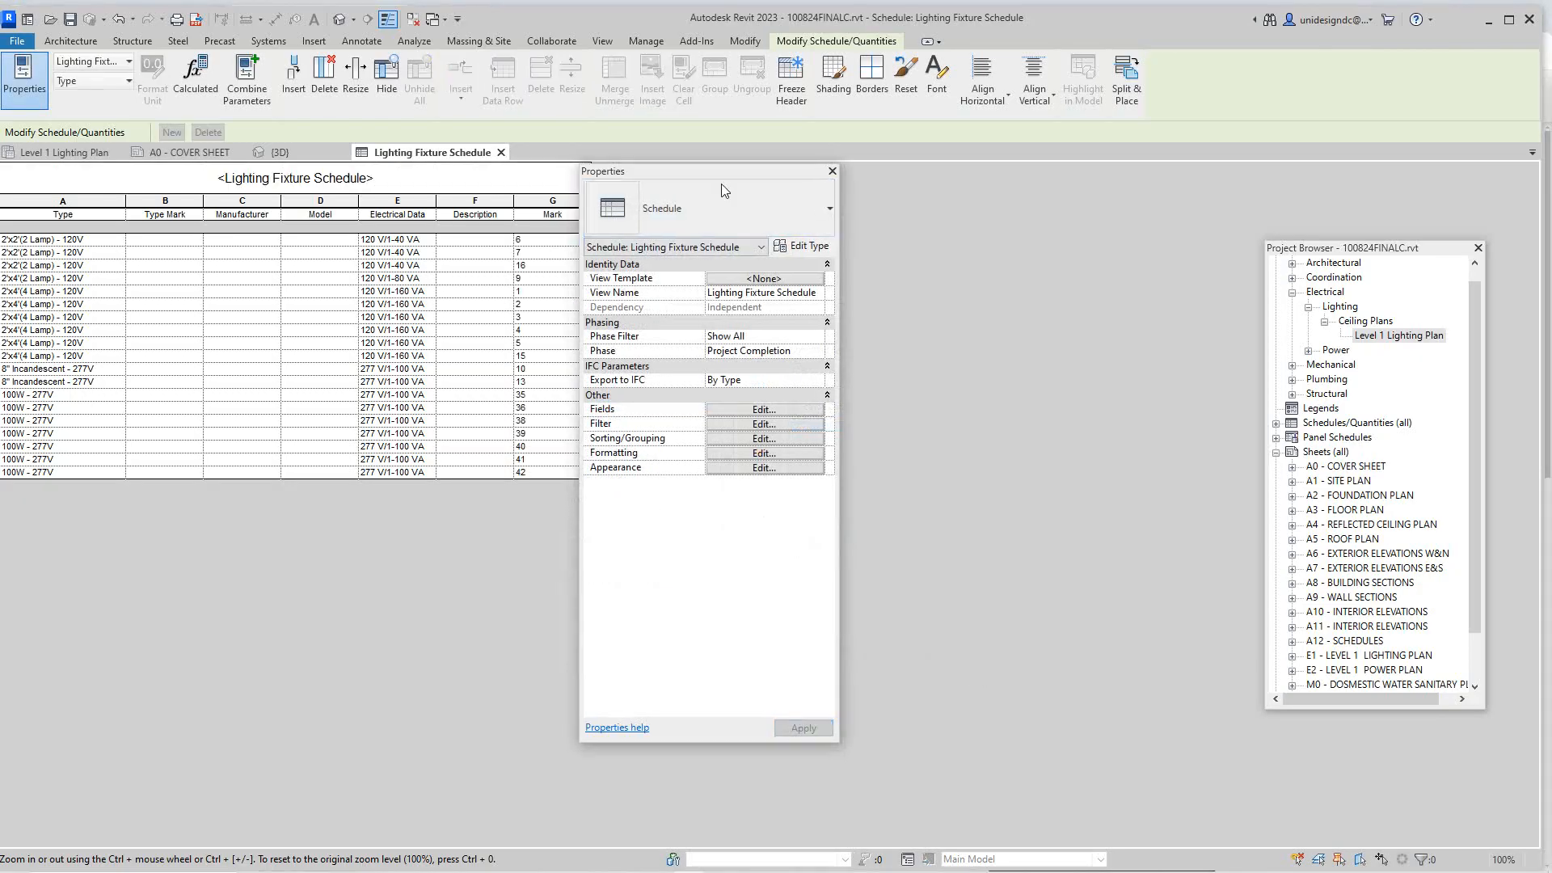
# Step: Reorder the scheduled fields so that Mark comes first, ahead of Type, and apply the new order
pyautogui.moveTo(723, 190); pyautogui.dragTo(992, 223)
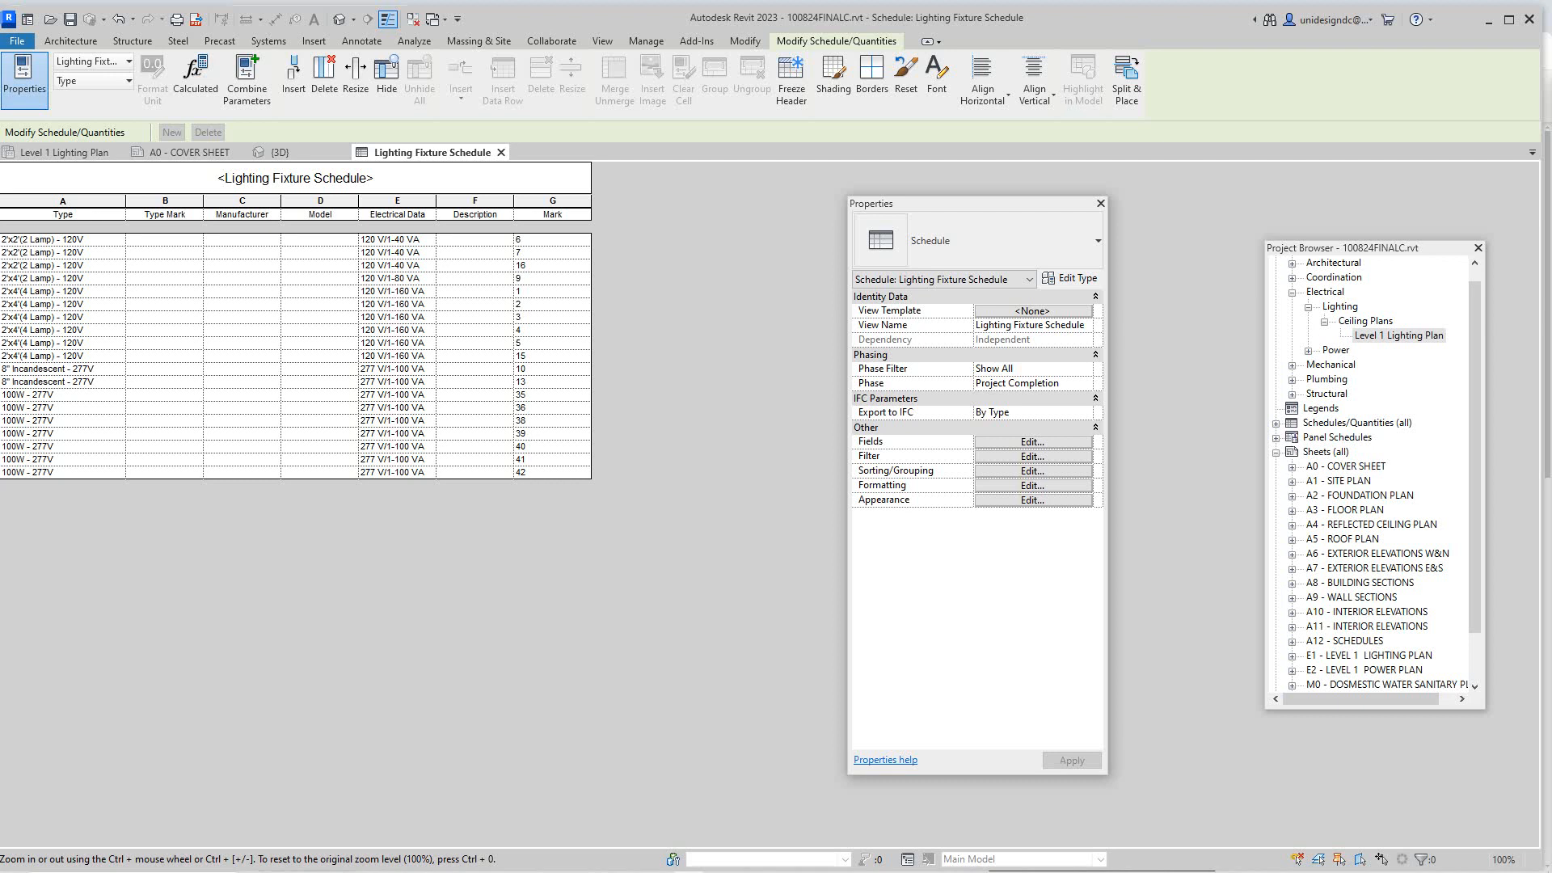
pyautogui.click(1032, 442)
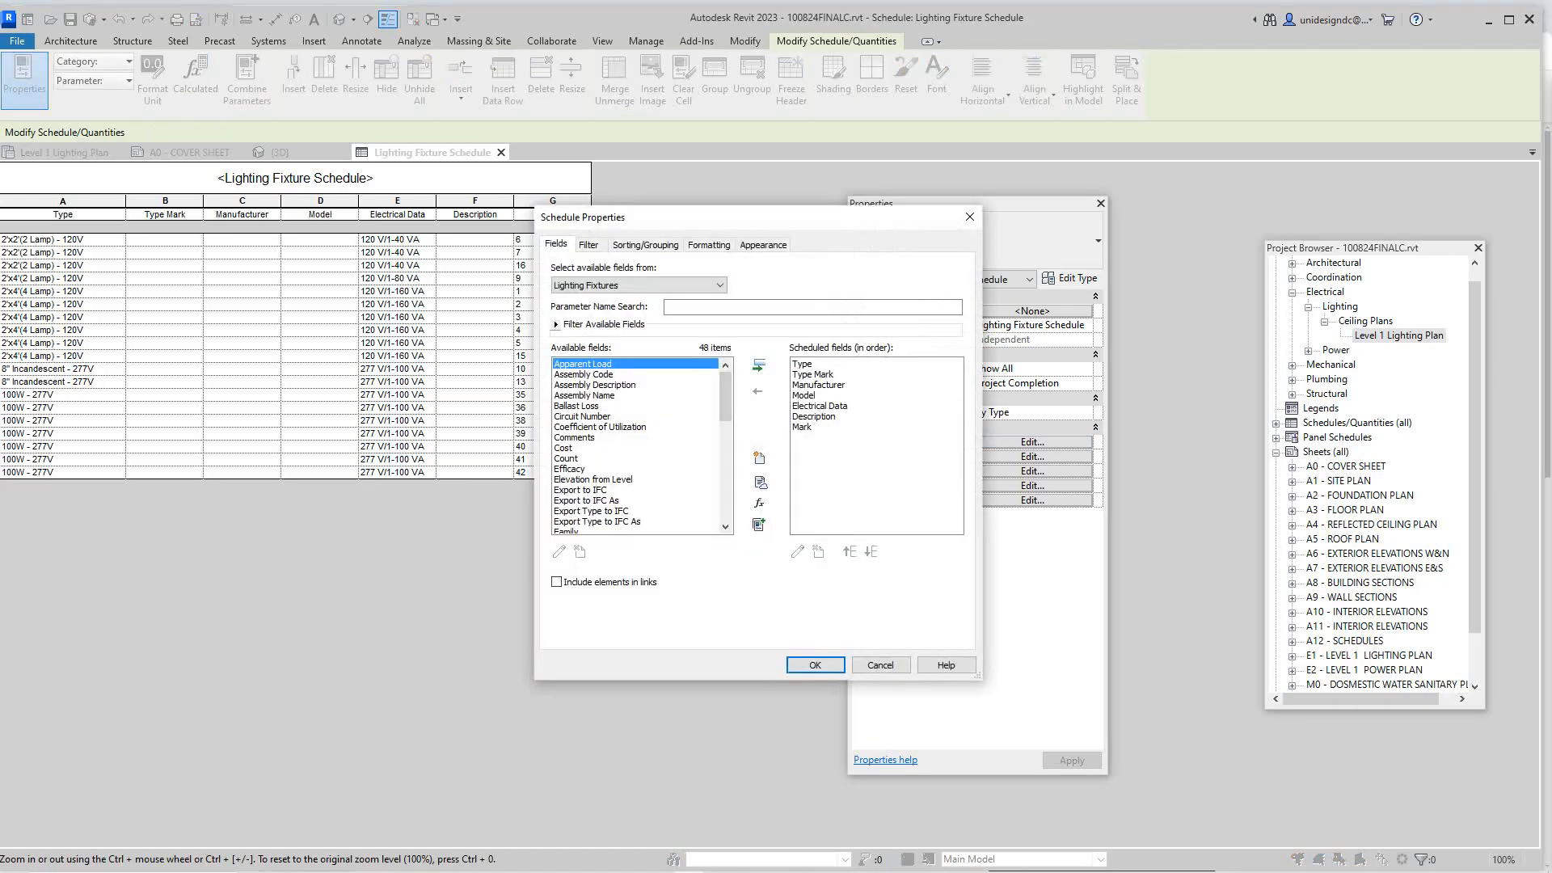
pyautogui.click(802, 426)
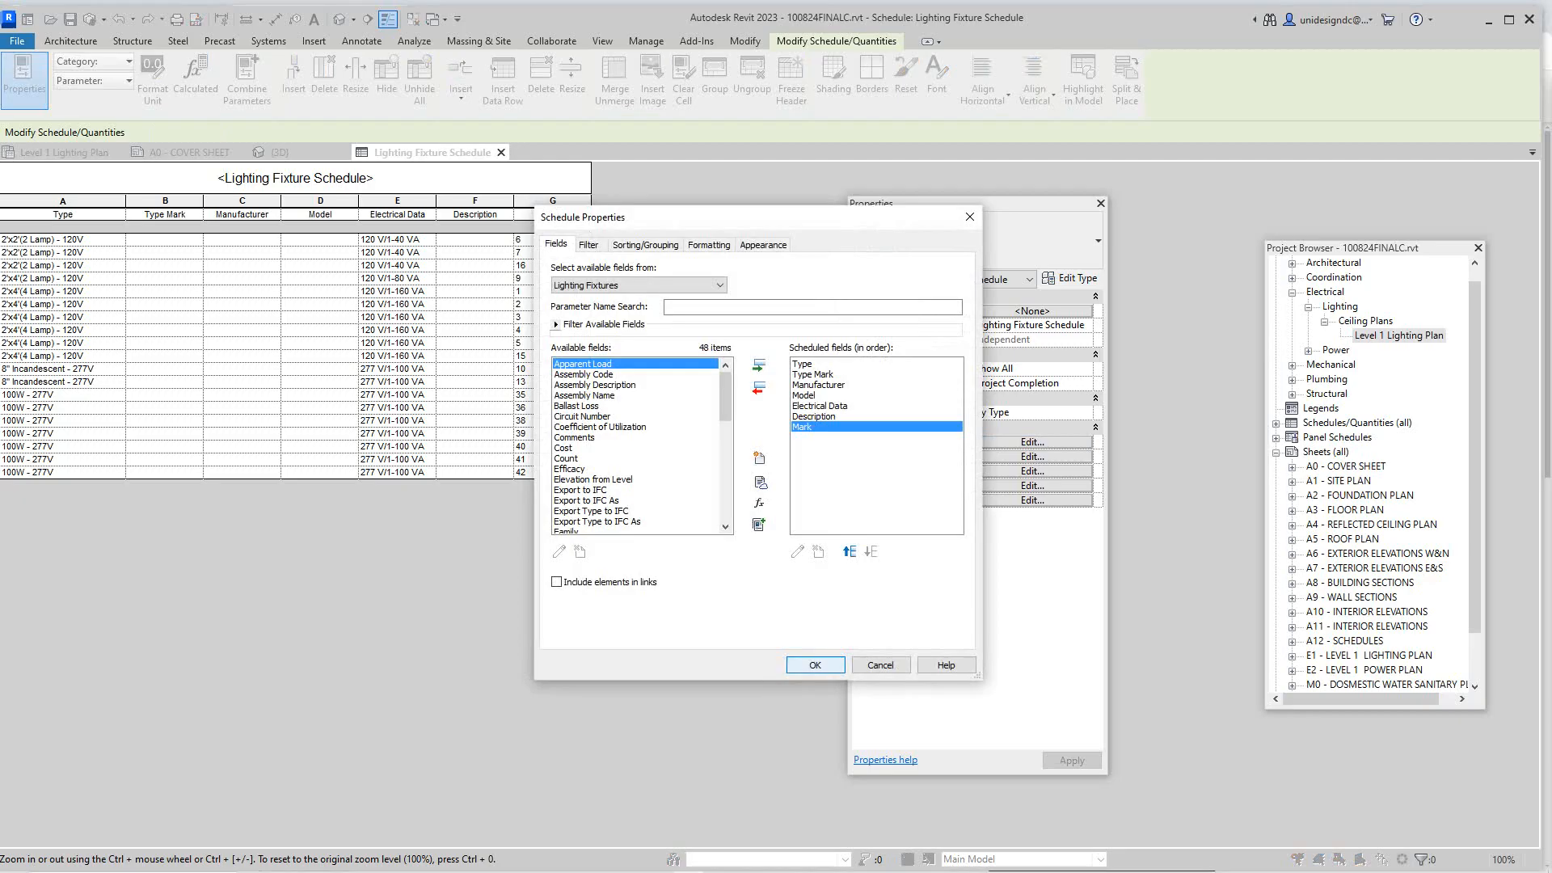
pyautogui.click(849, 552)
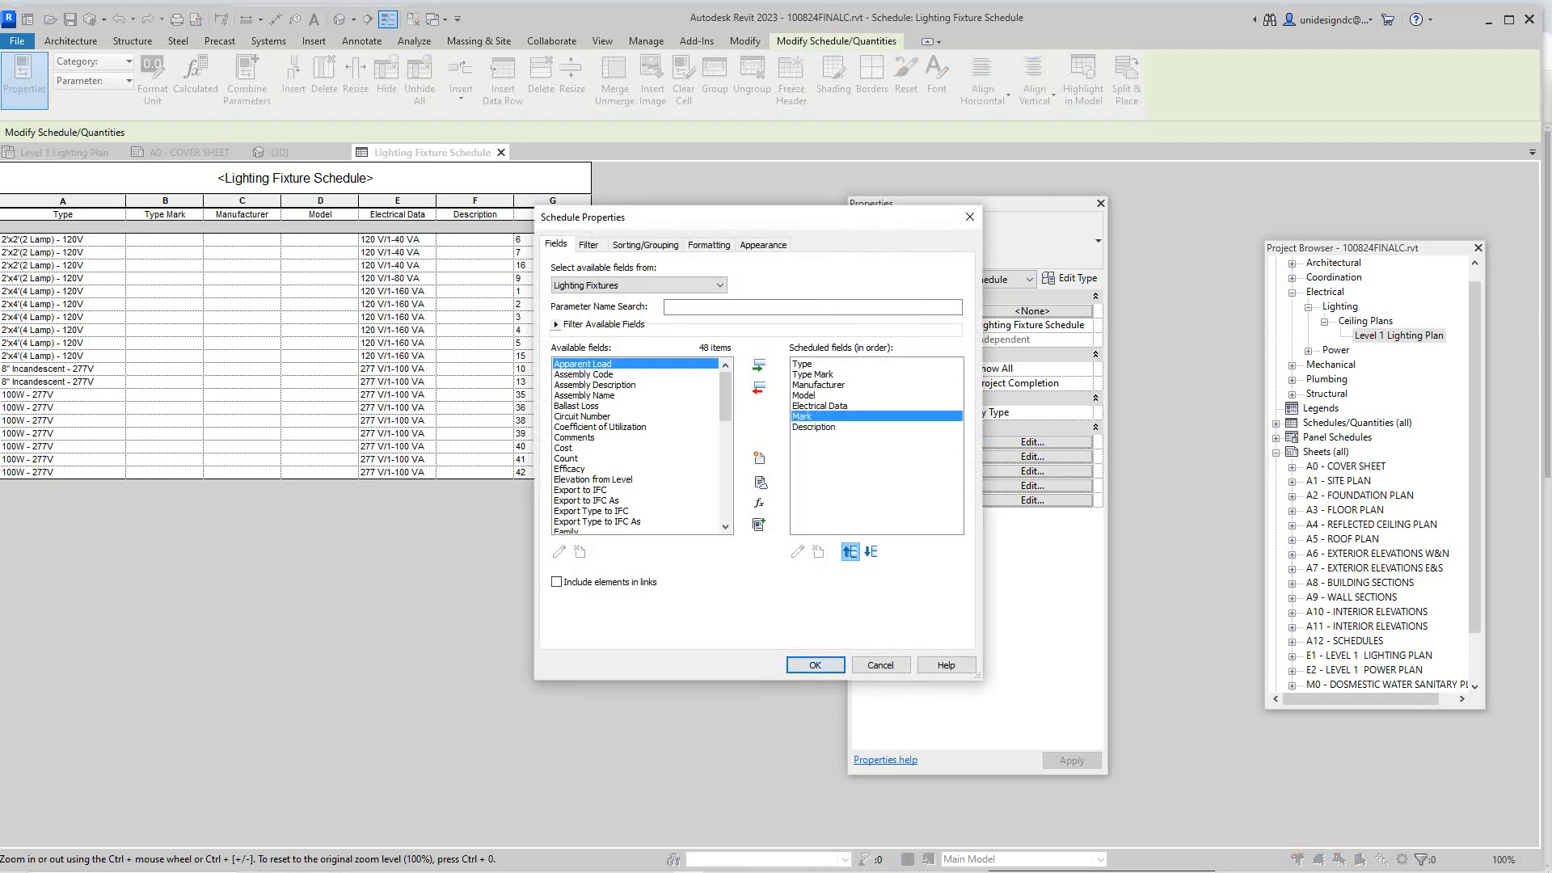
pyautogui.click(849, 551)
pyautogui.click(849, 551)
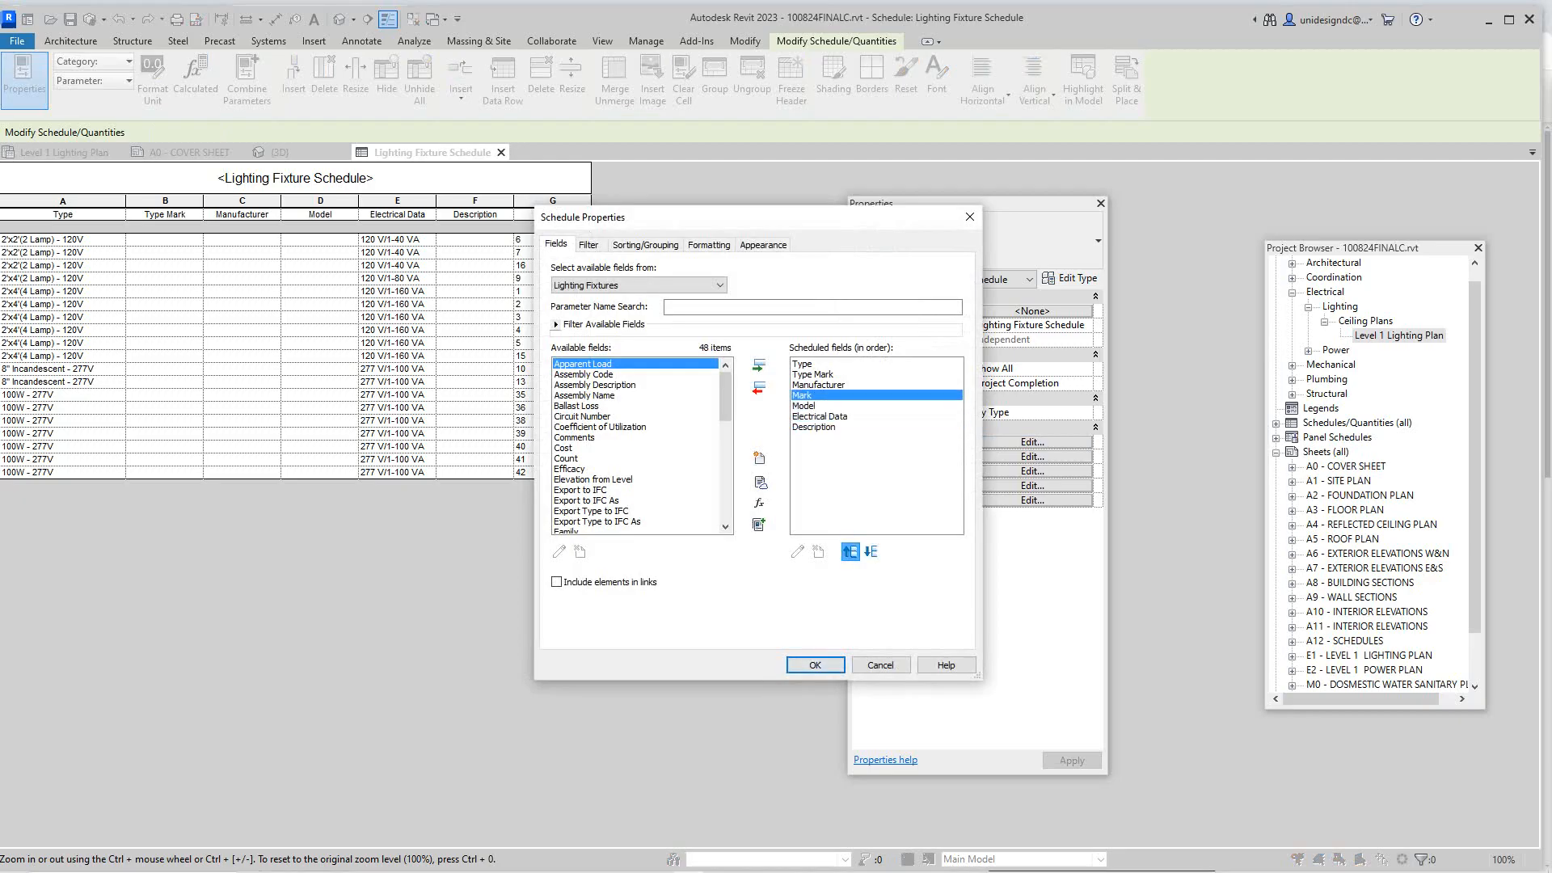
pyautogui.click(850, 551)
pyautogui.click(849, 551)
pyautogui.click(849, 551)
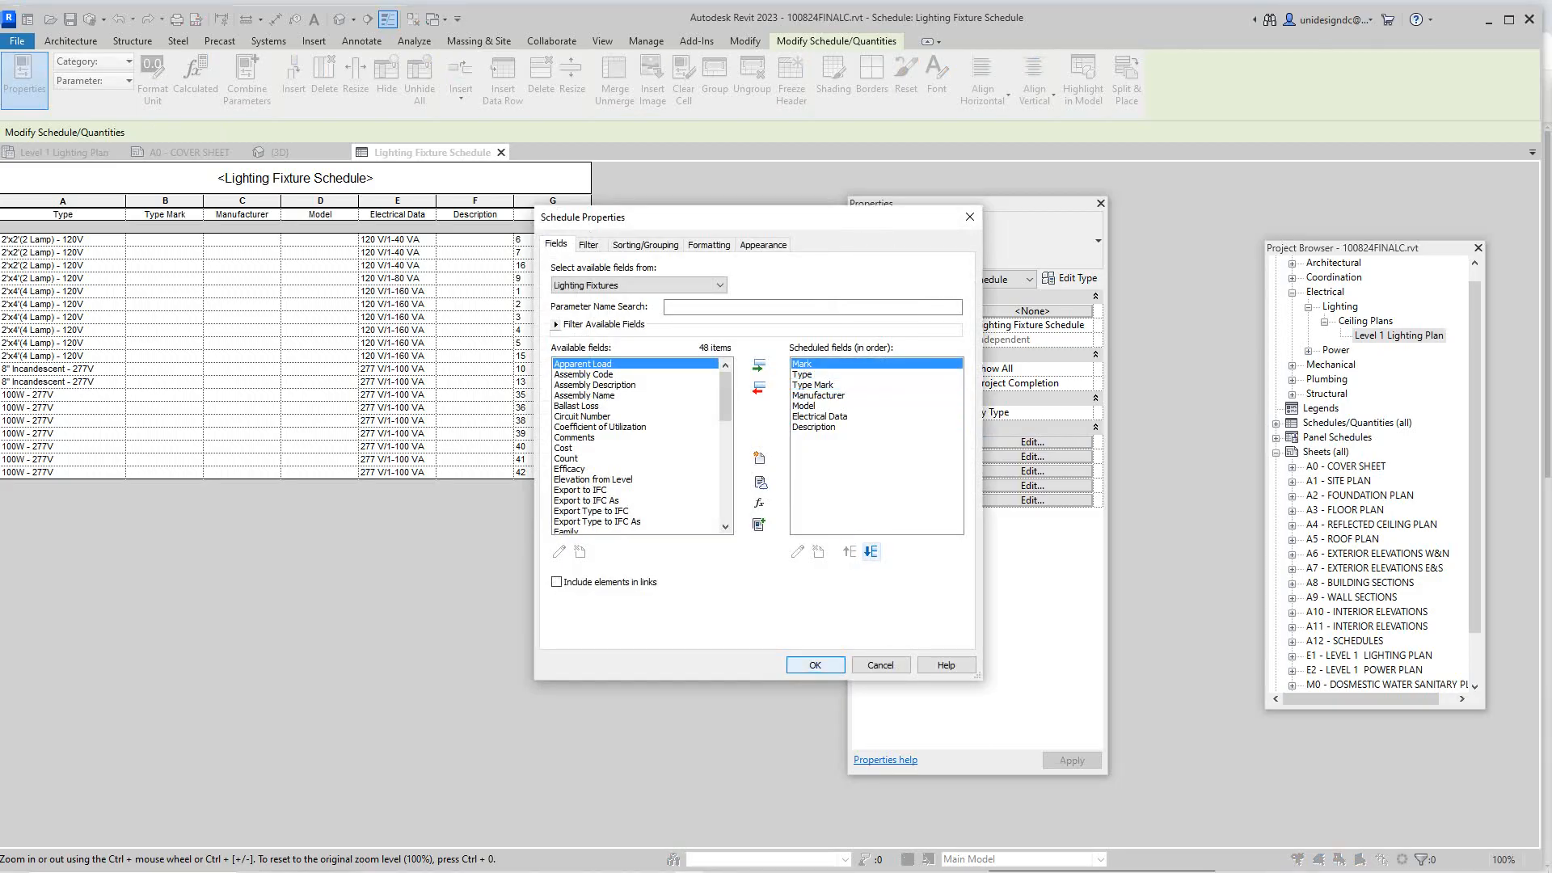
pyautogui.click(815, 665)
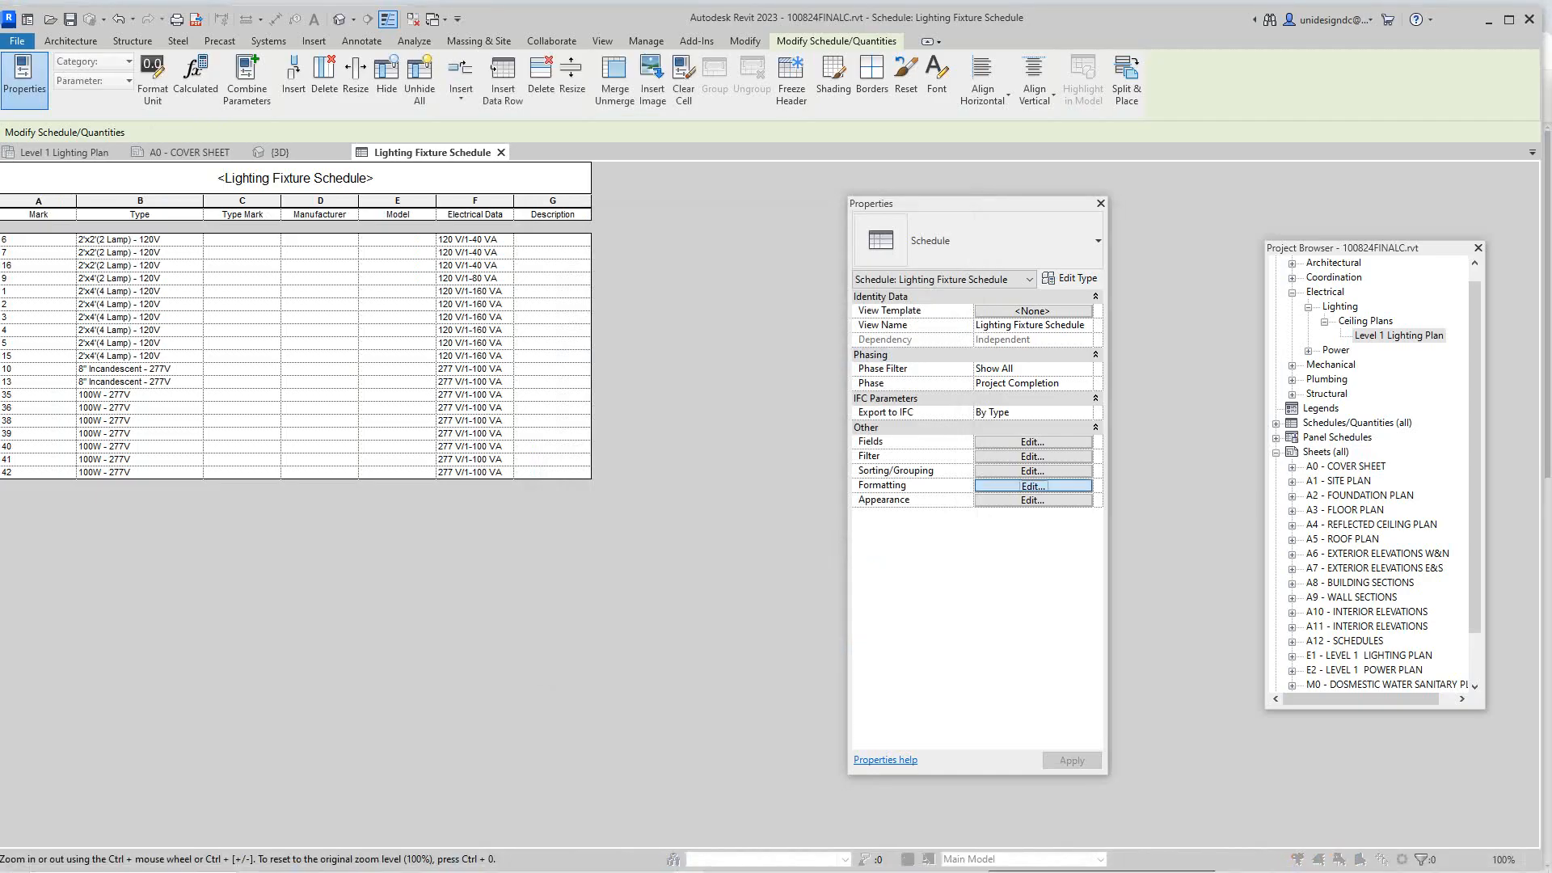
# Step: Set the alignment of the Mark field to Center in the schedule's formatting
pyautogui.click(1032, 485)
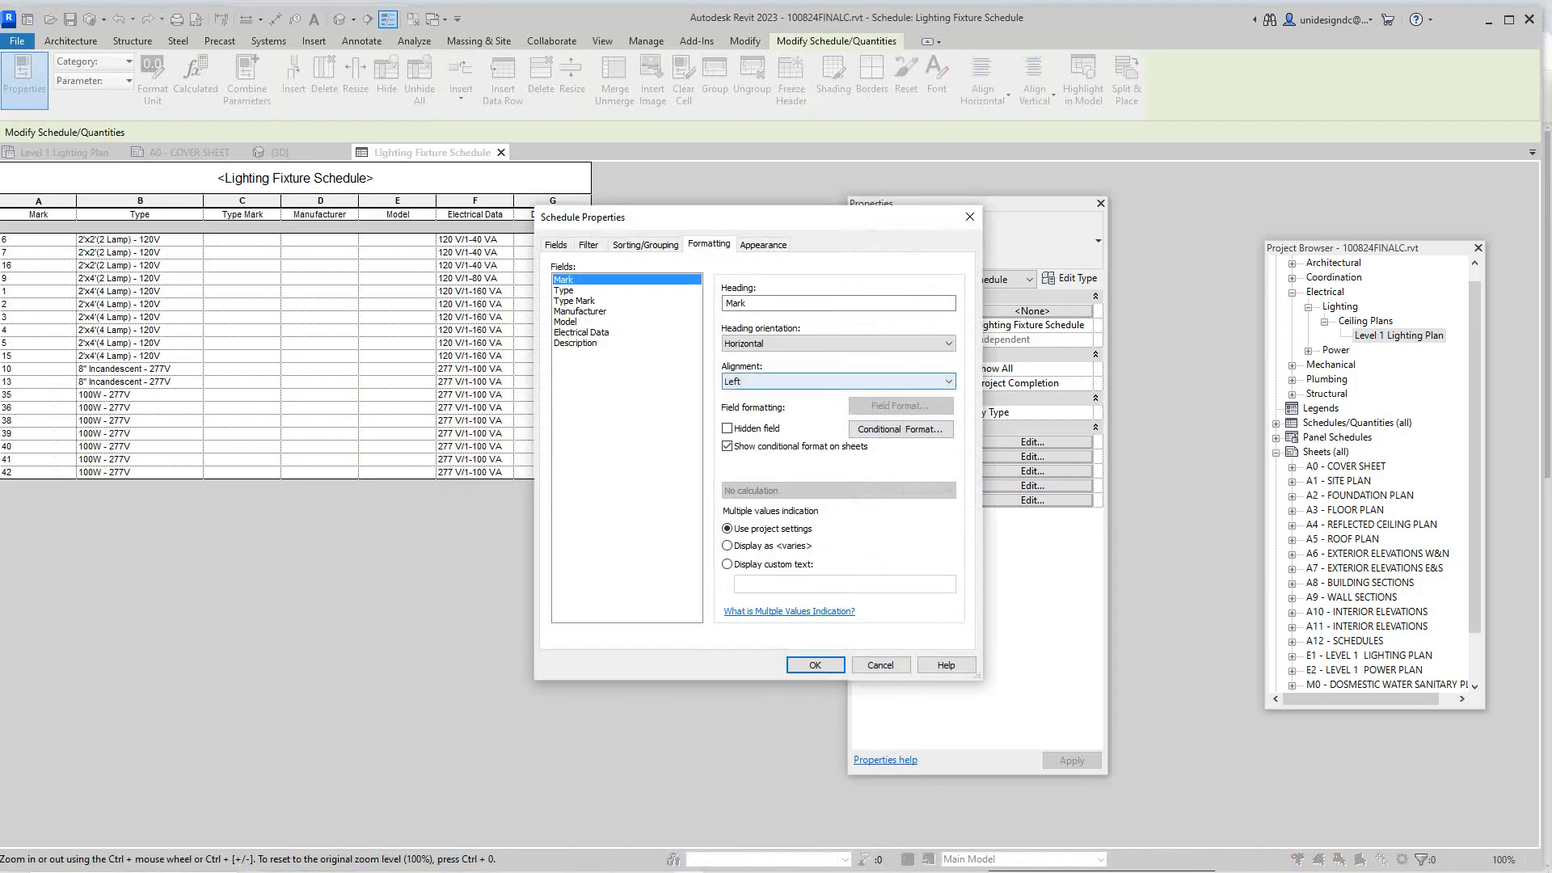
pyautogui.click(838, 381)
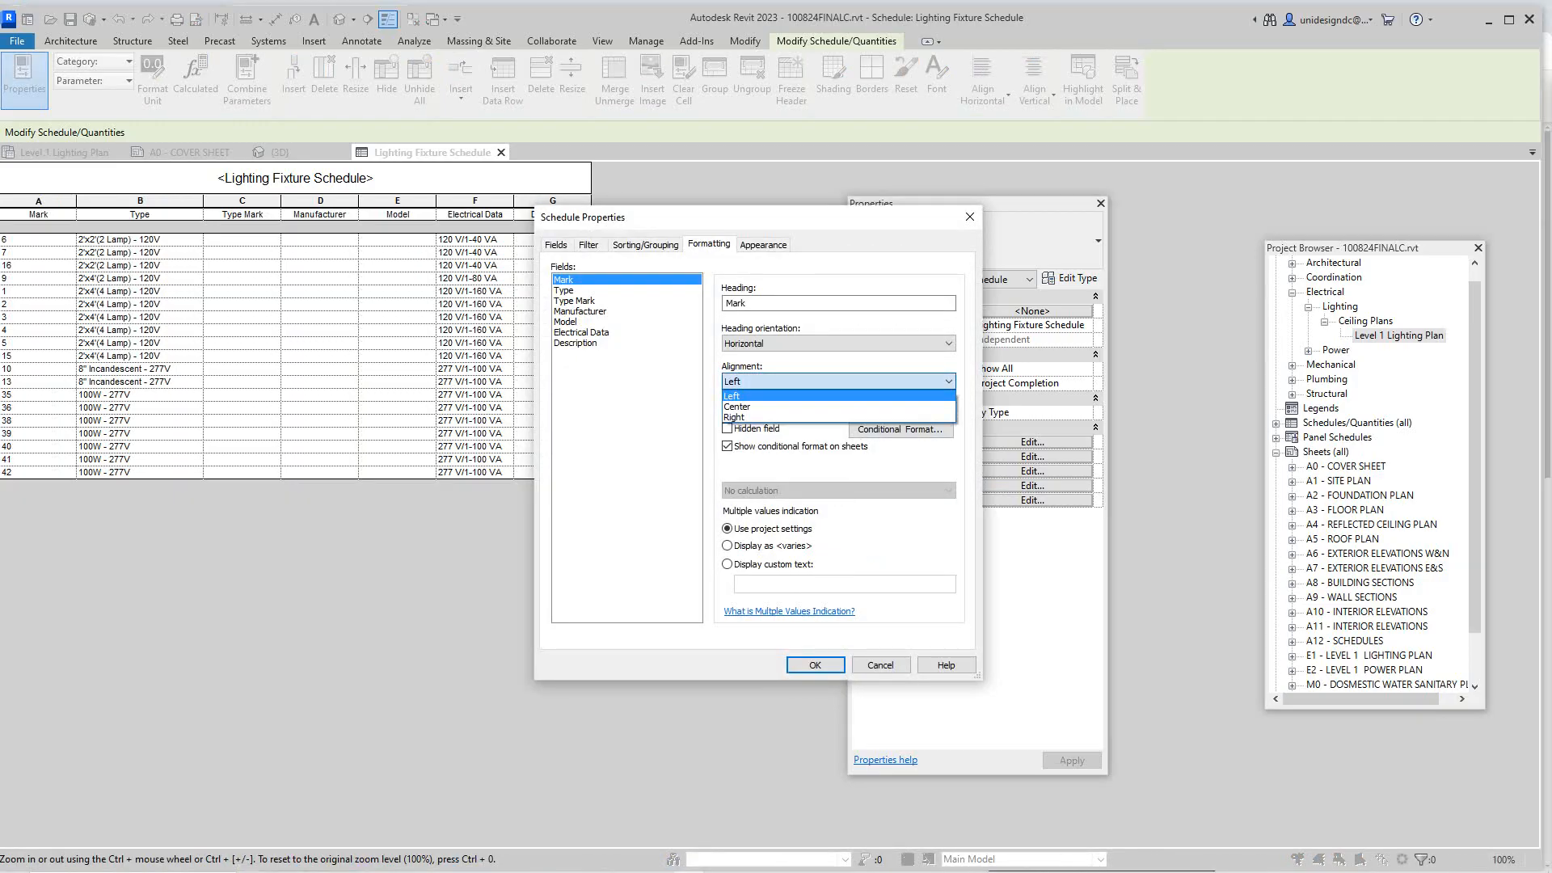
pyautogui.click(837, 407)
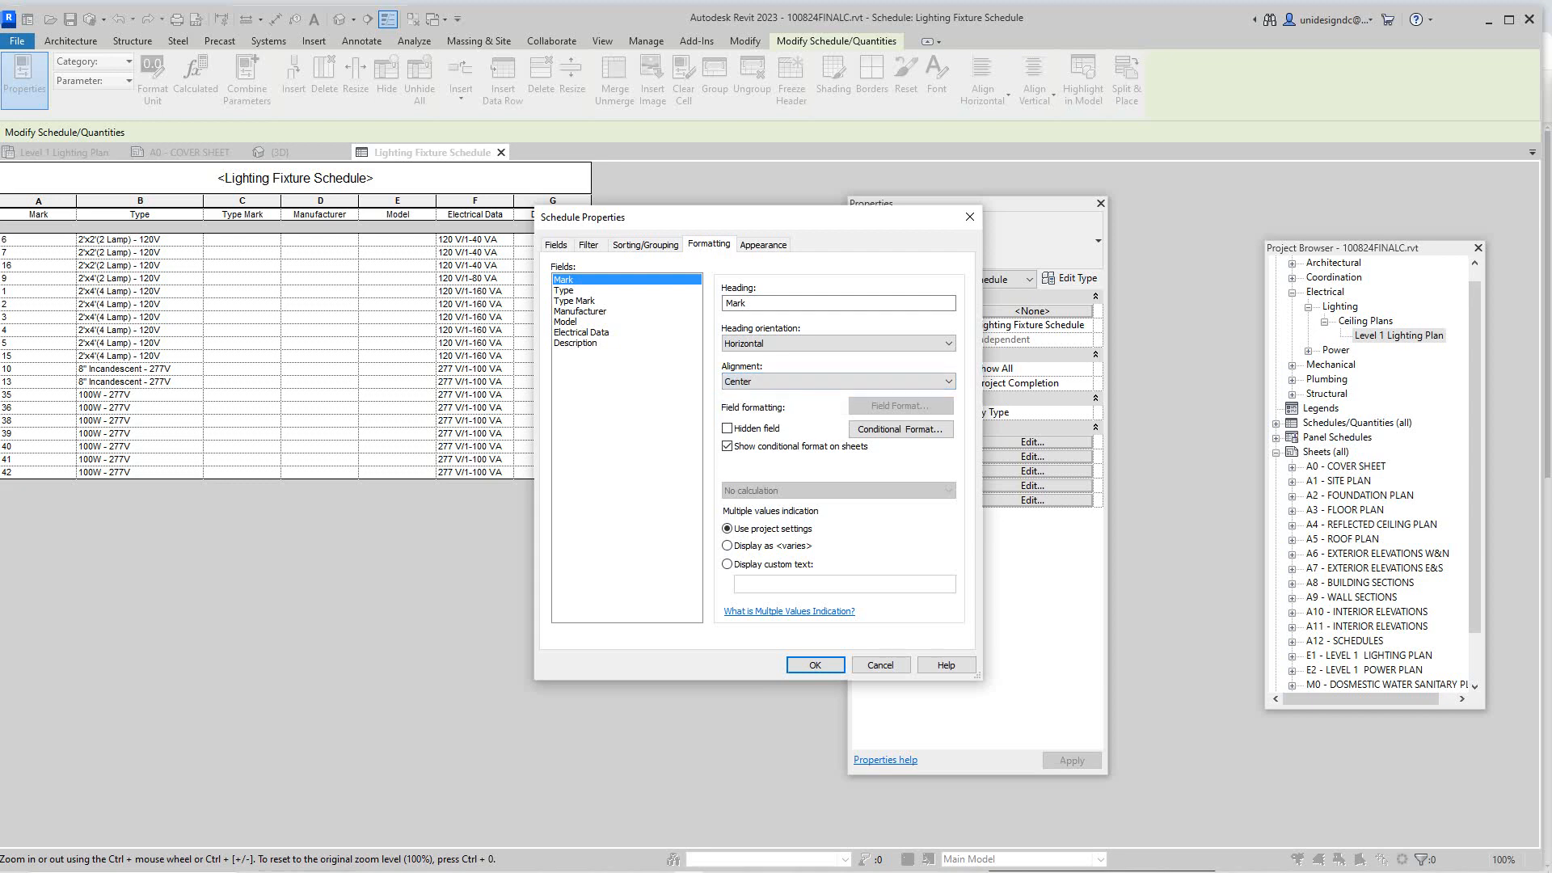
pyautogui.click(813, 664)
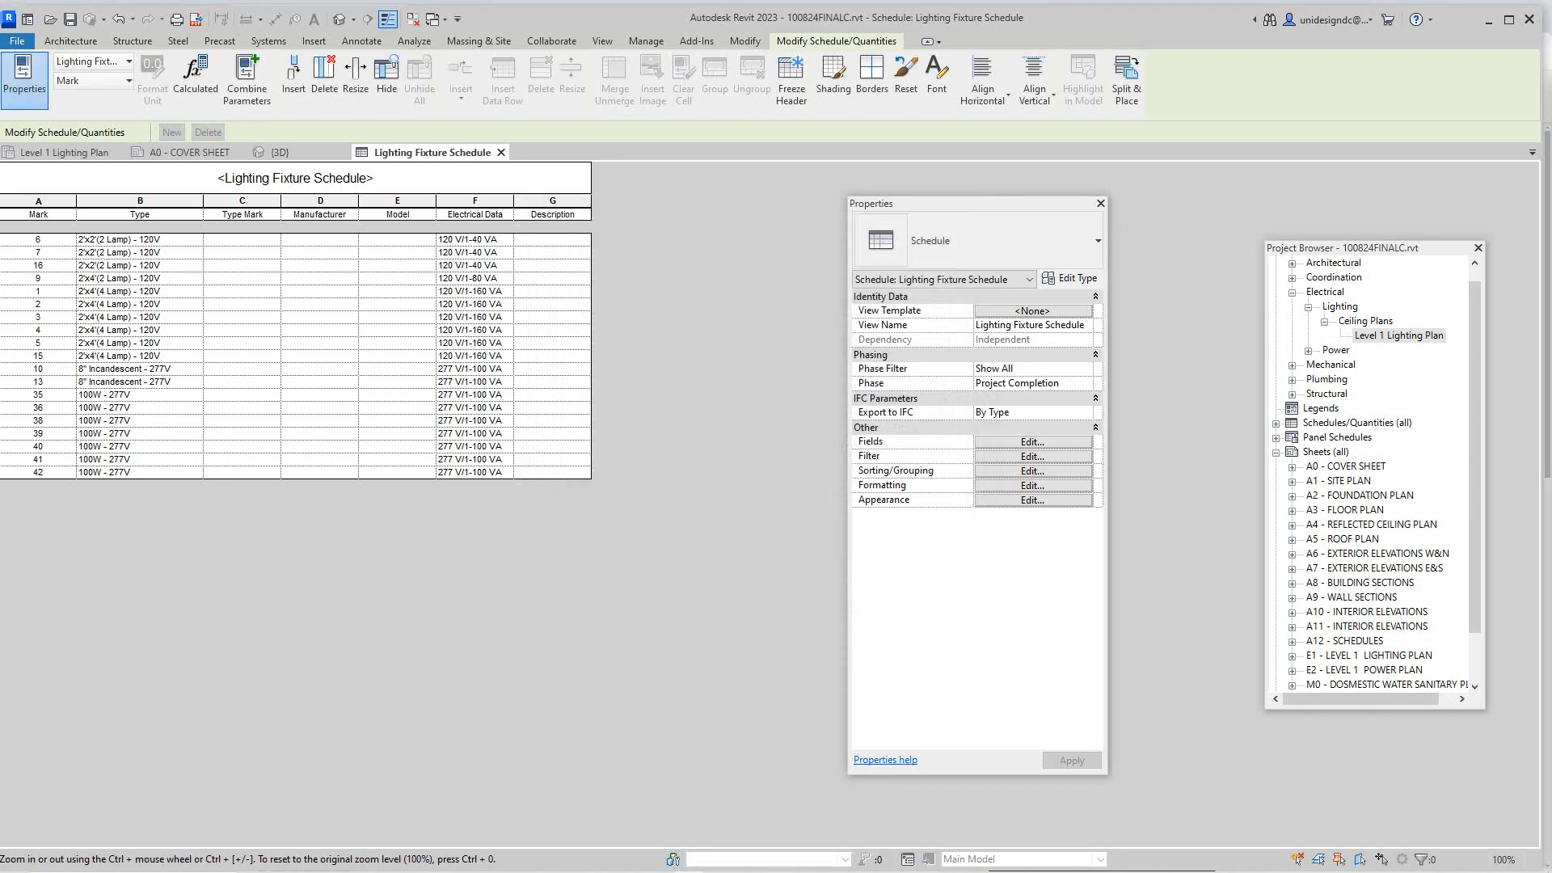
# Step: Set the alignment of the Type field to Center in the schedule's formatting and apply it
pyautogui.click(139, 200)
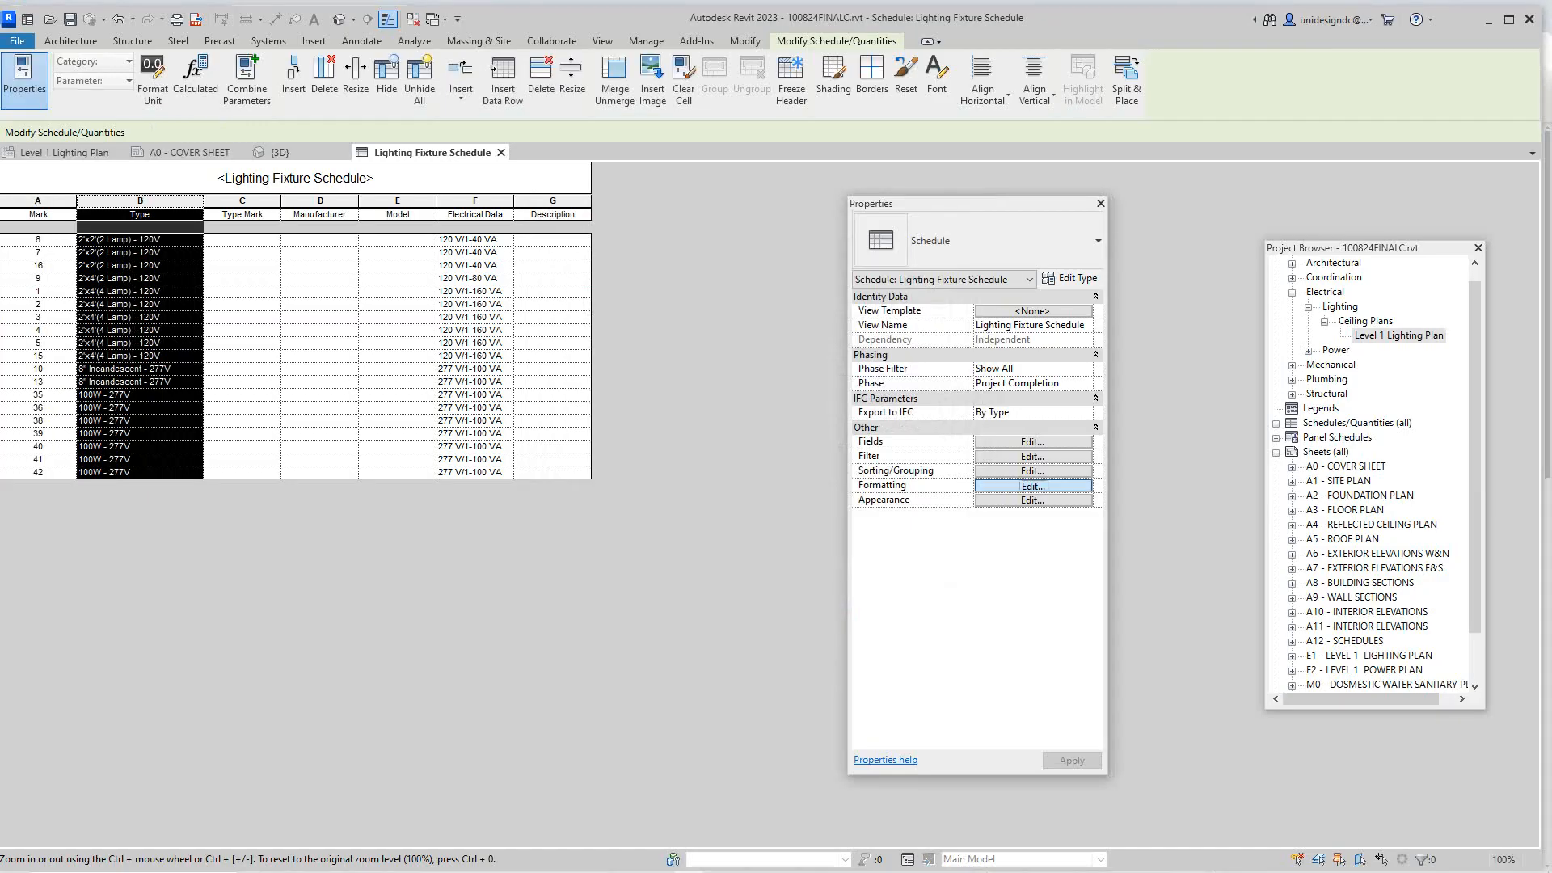
pyautogui.click(1032, 485)
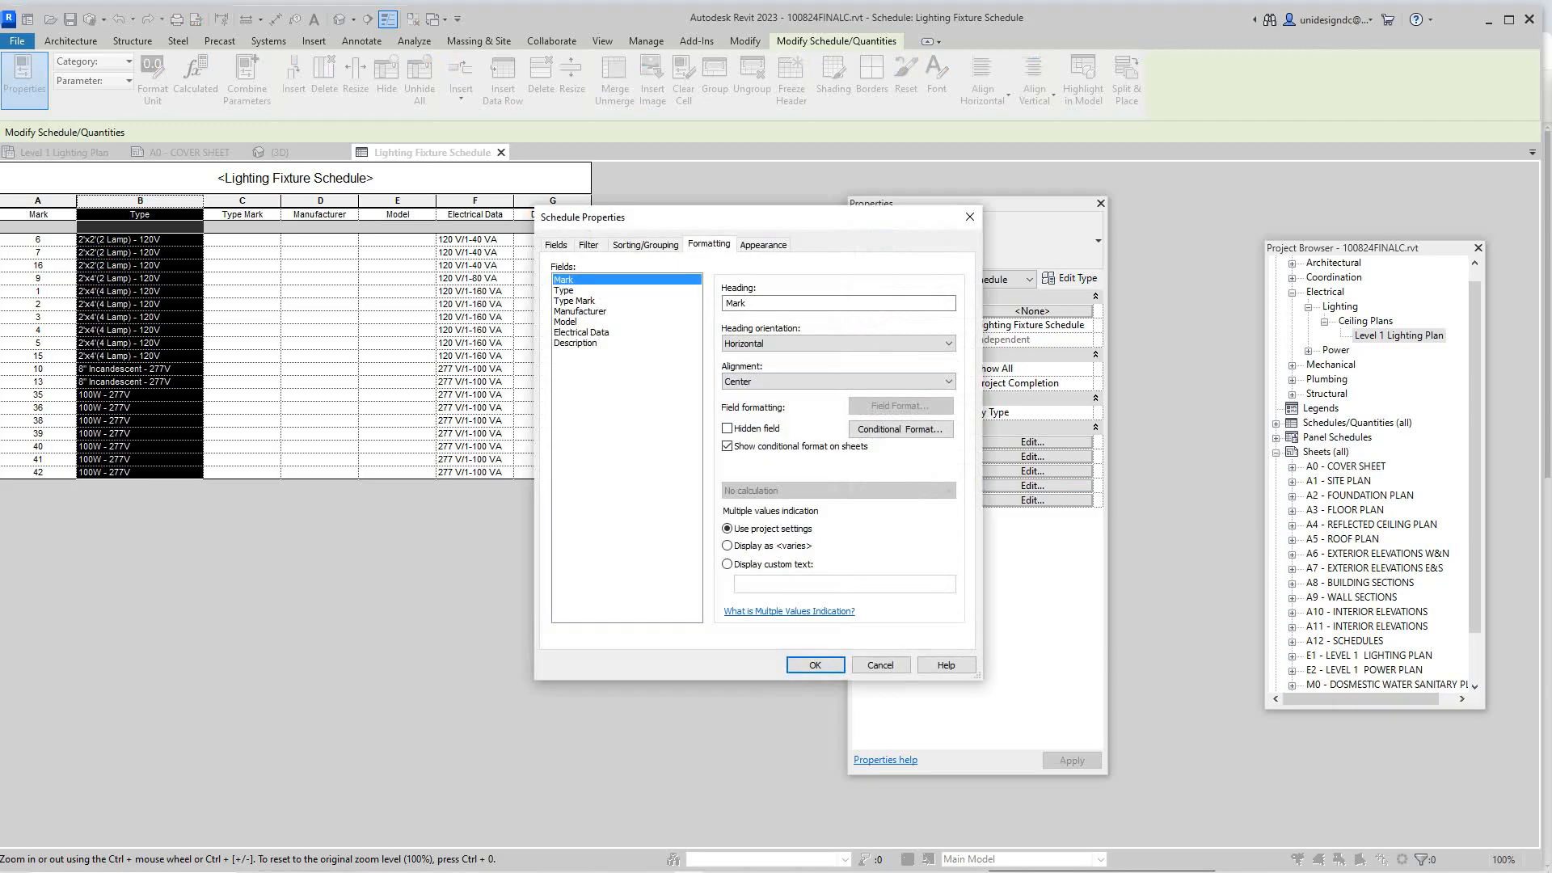
pyautogui.click(565, 290)
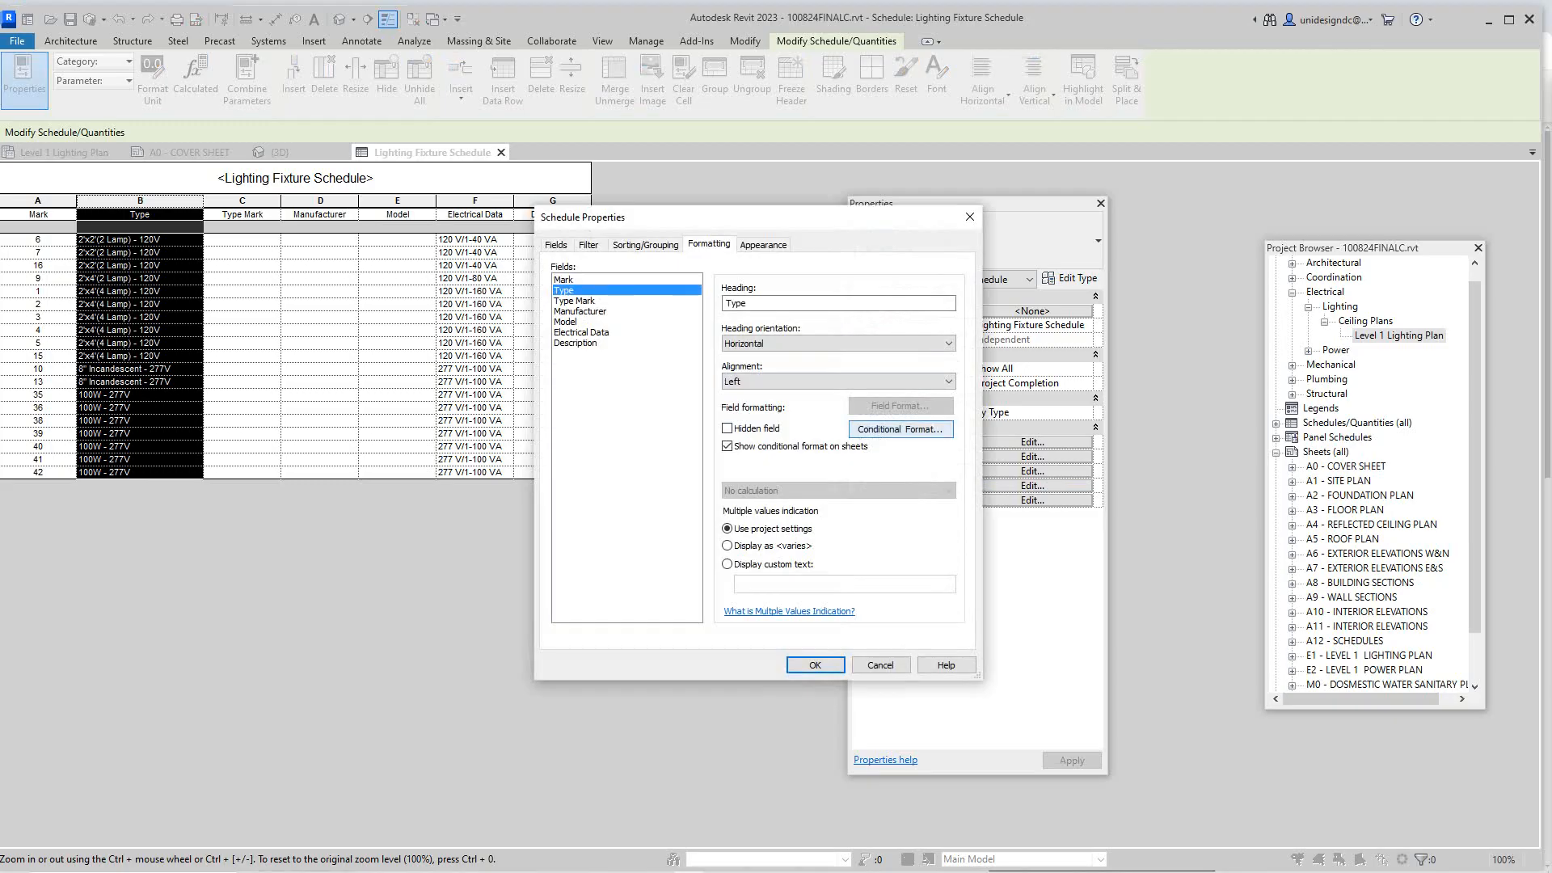
pyautogui.click(837, 380)
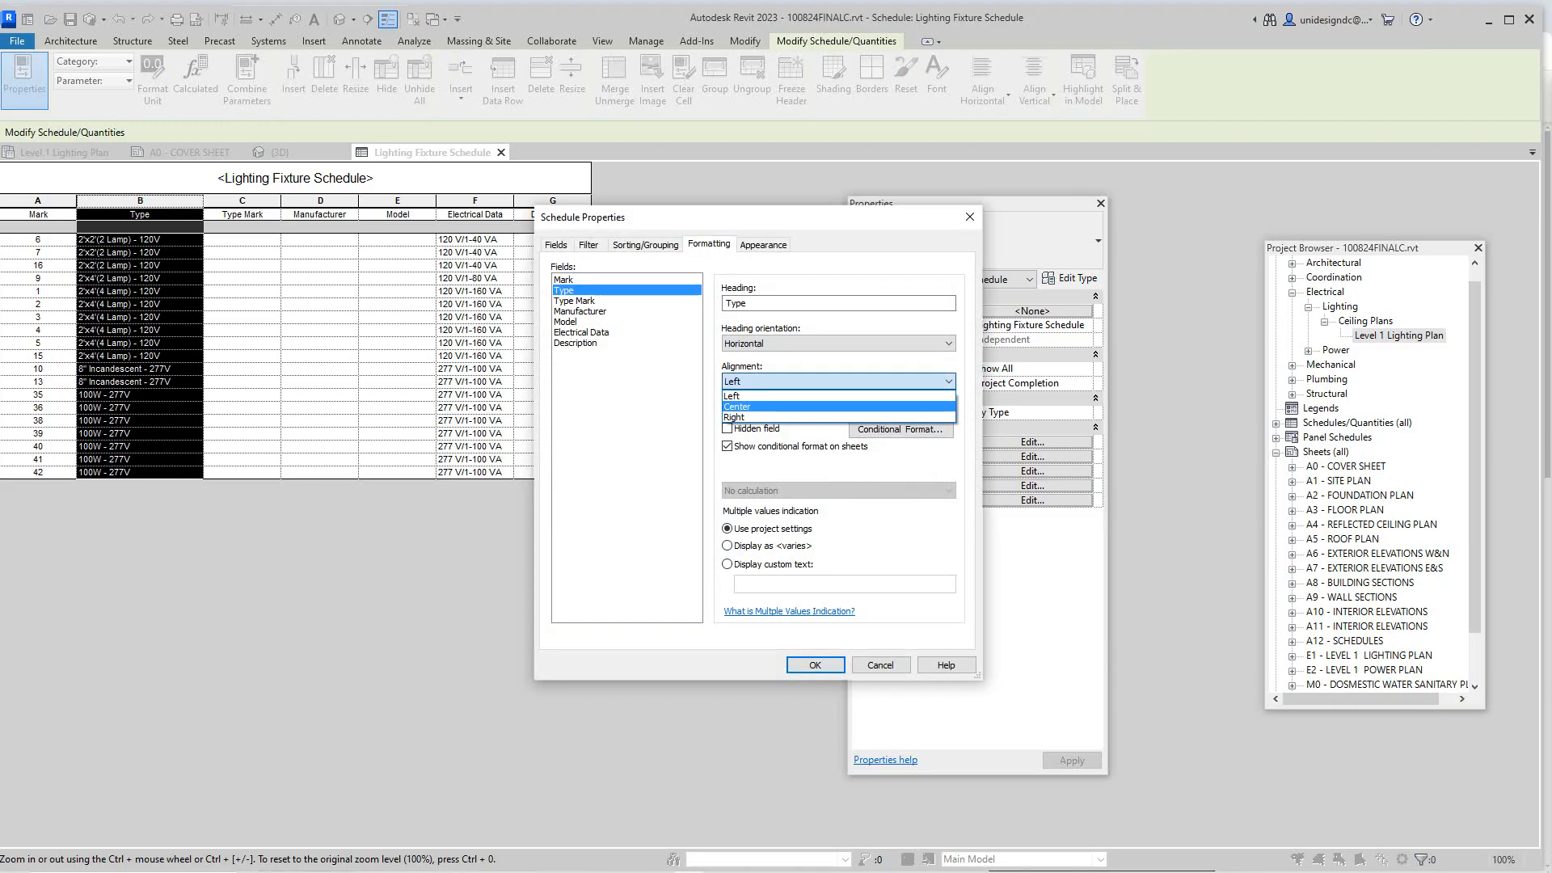
pyautogui.click(737, 407)
pyautogui.click(815, 664)
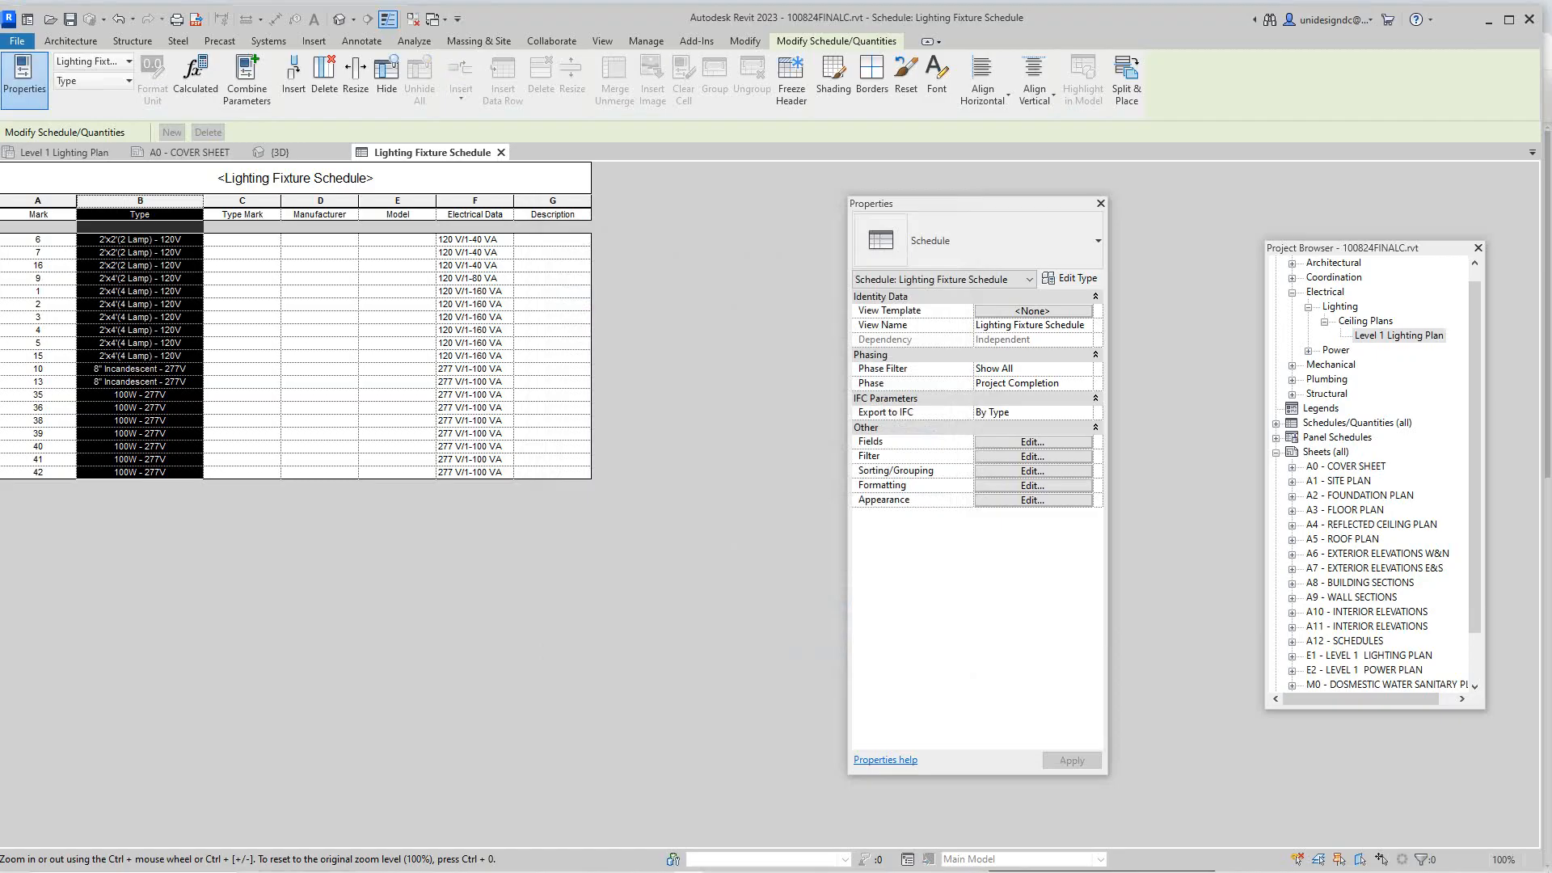
# Step: Show the project's schedules in the Project Browser and select the Lighting Fixture Schedule there
pyautogui.scroll(-2, 1375, 473)
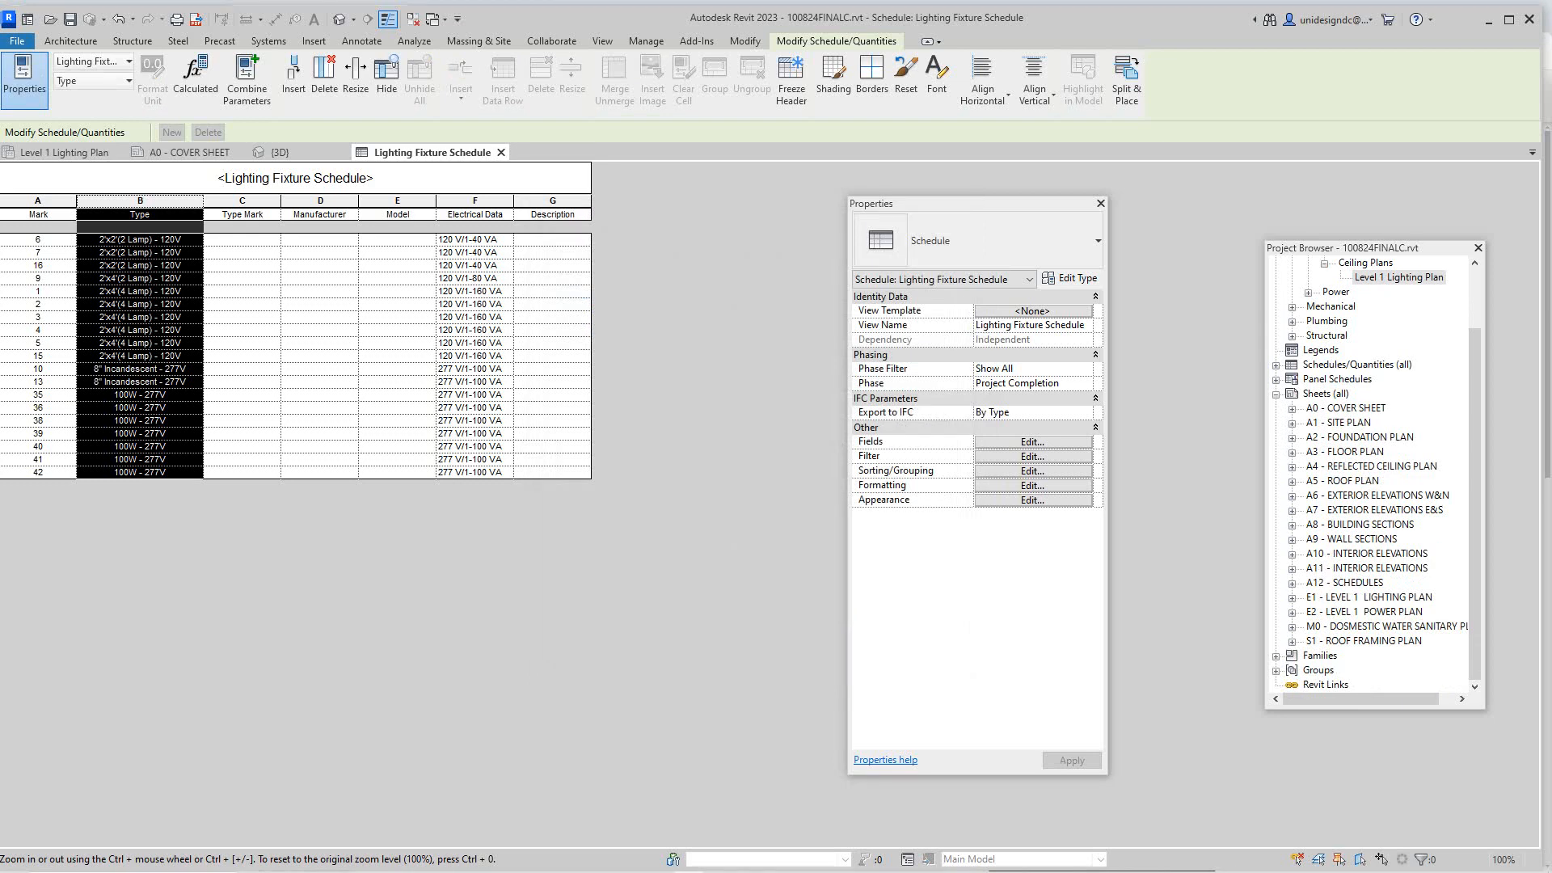
pyautogui.scroll(1, 1374, 474)
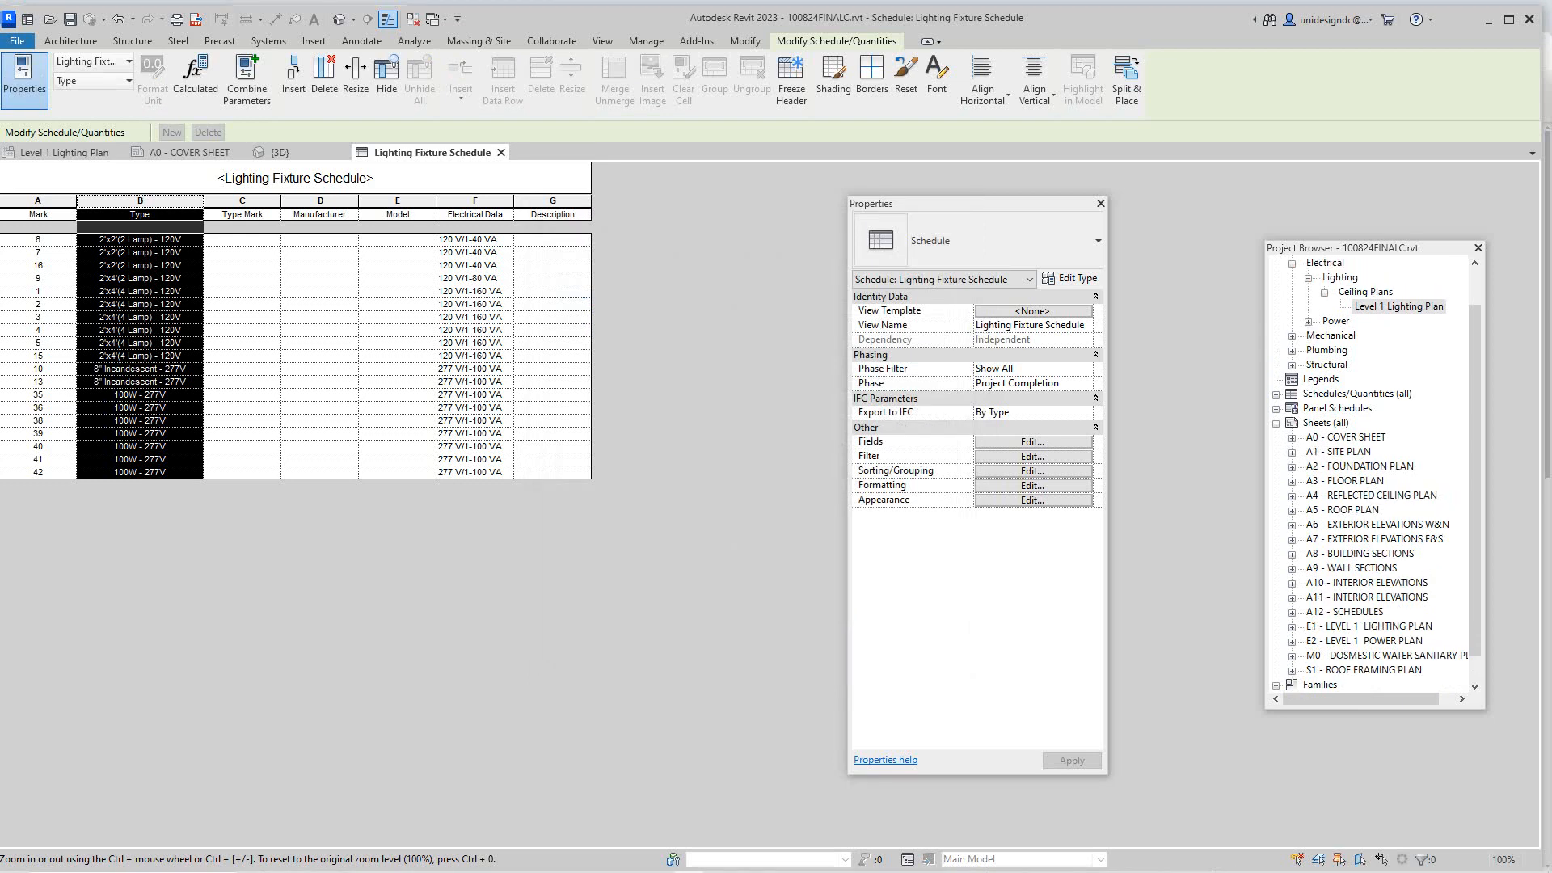
pyautogui.click(1415, 306)
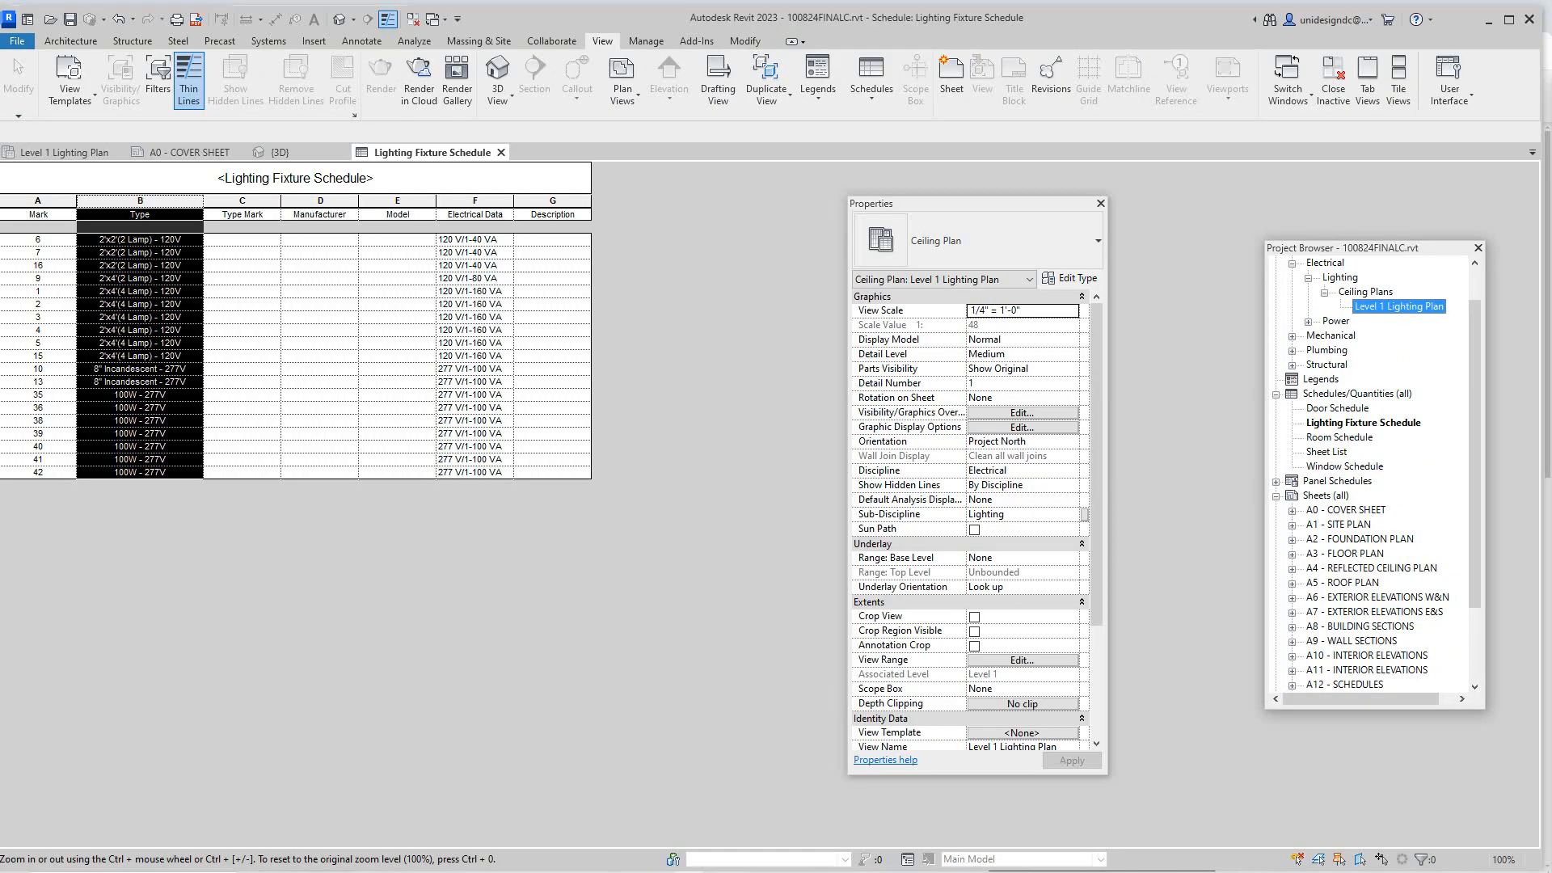
pyautogui.rightClick(1358, 422)
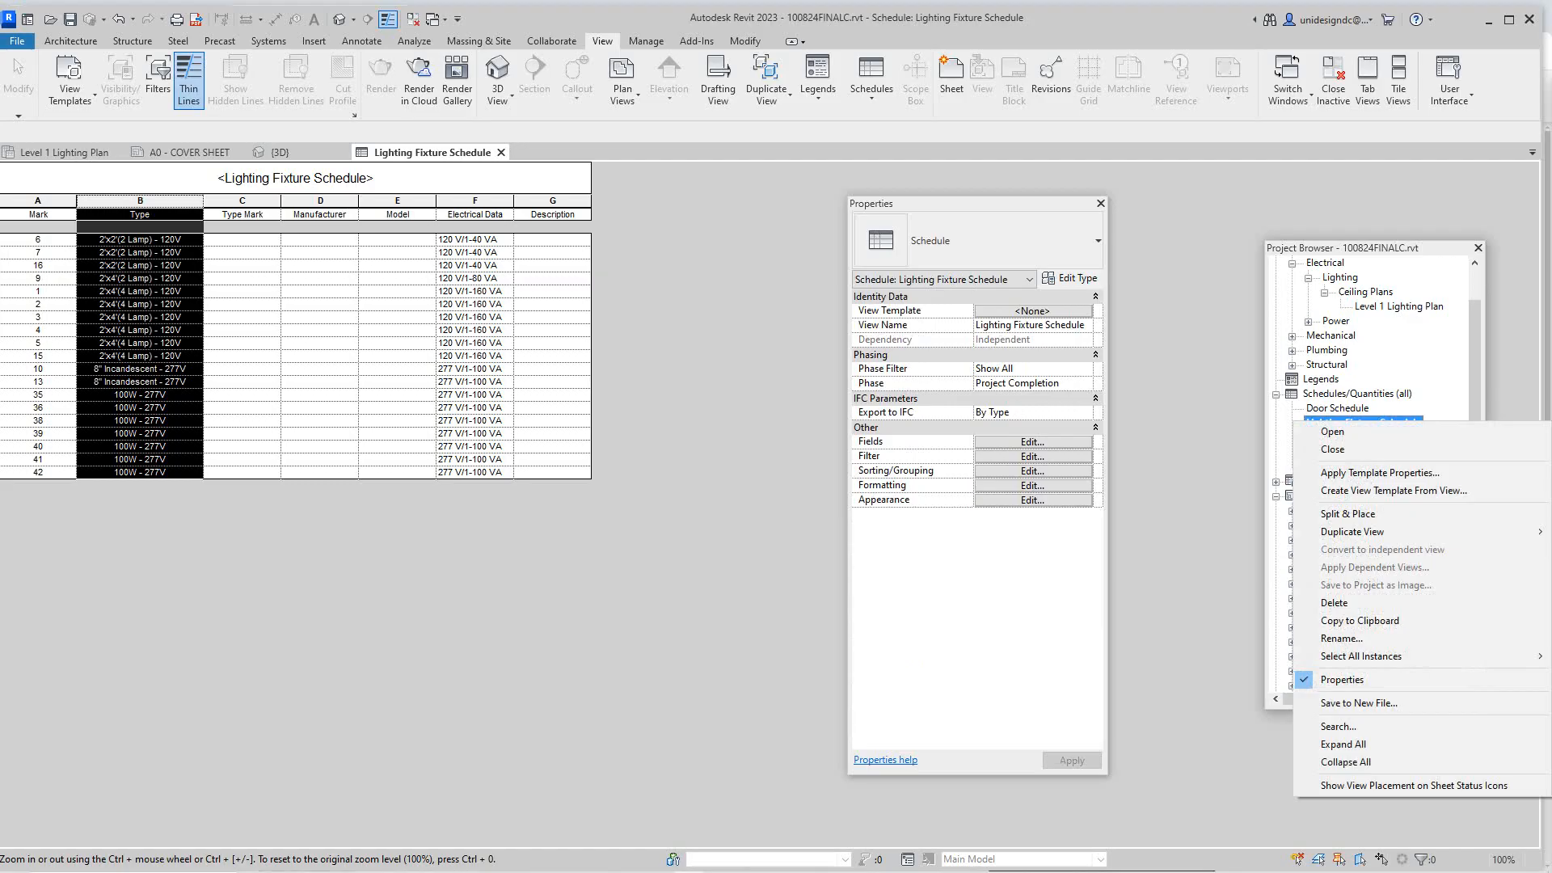
pyautogui.press('Escape')
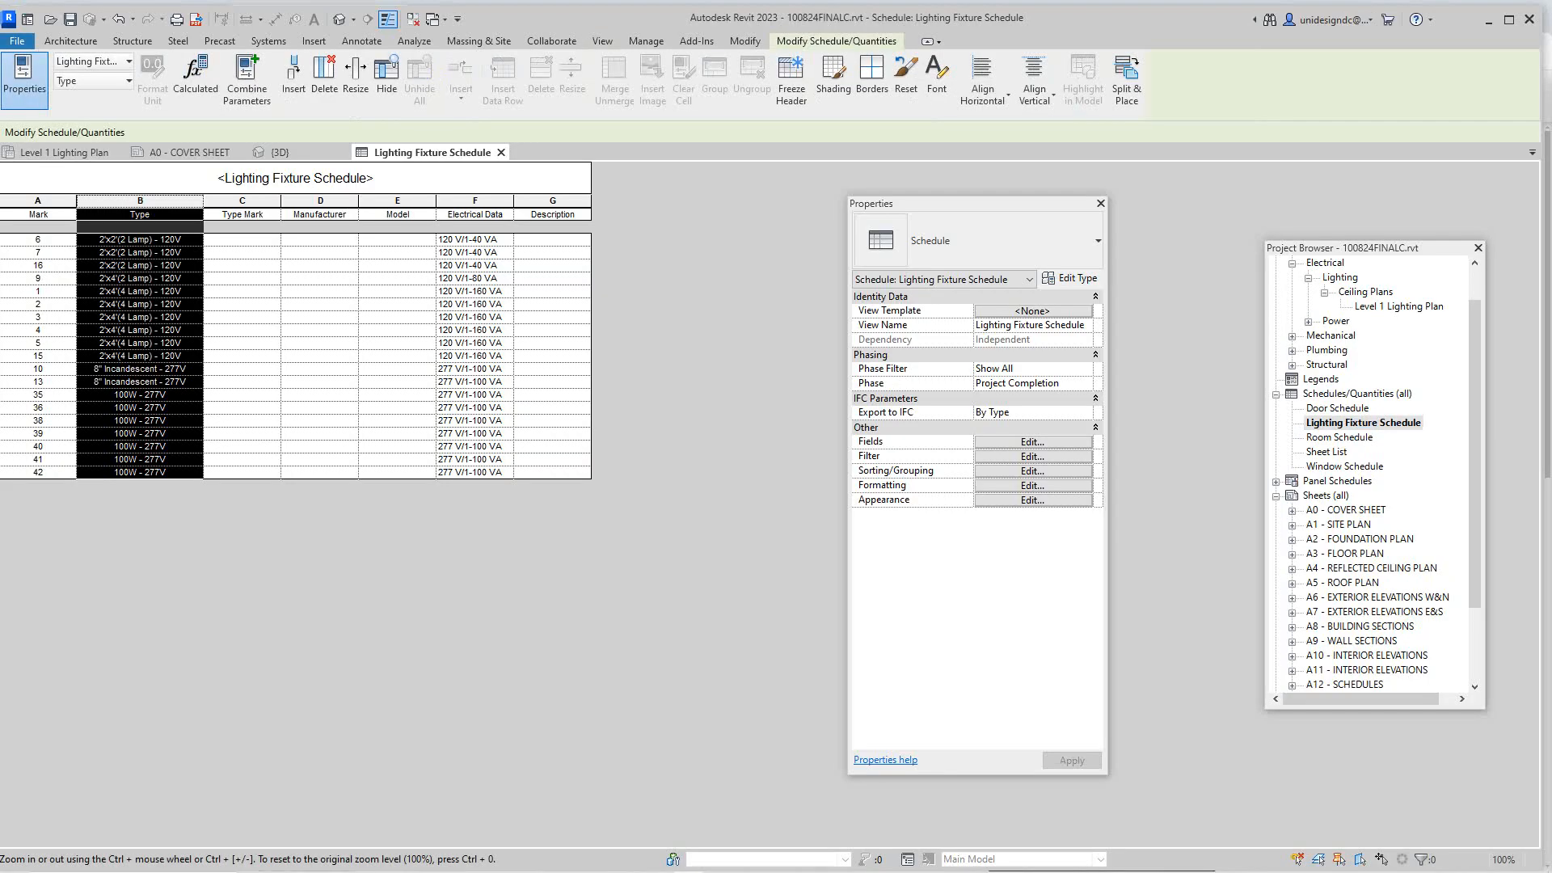
# Step: Remove the Type Mark field from the scheduled fields, apply the change, and reposition the Properties palette slightly nearer the table
pyautogui.click(242, 278)
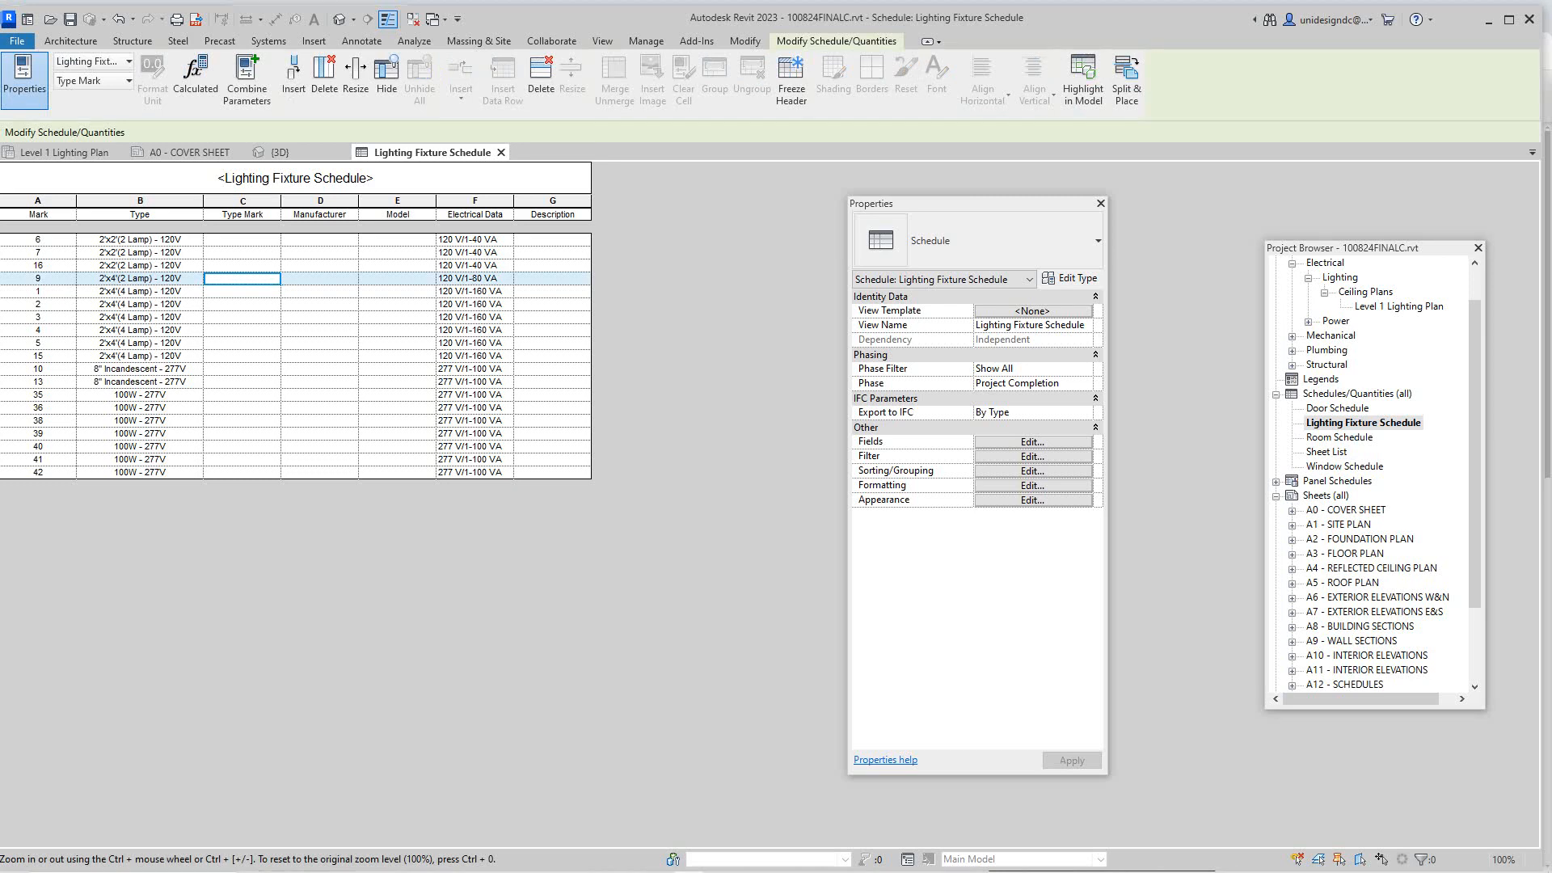
pyautogui.click(1032, 442)
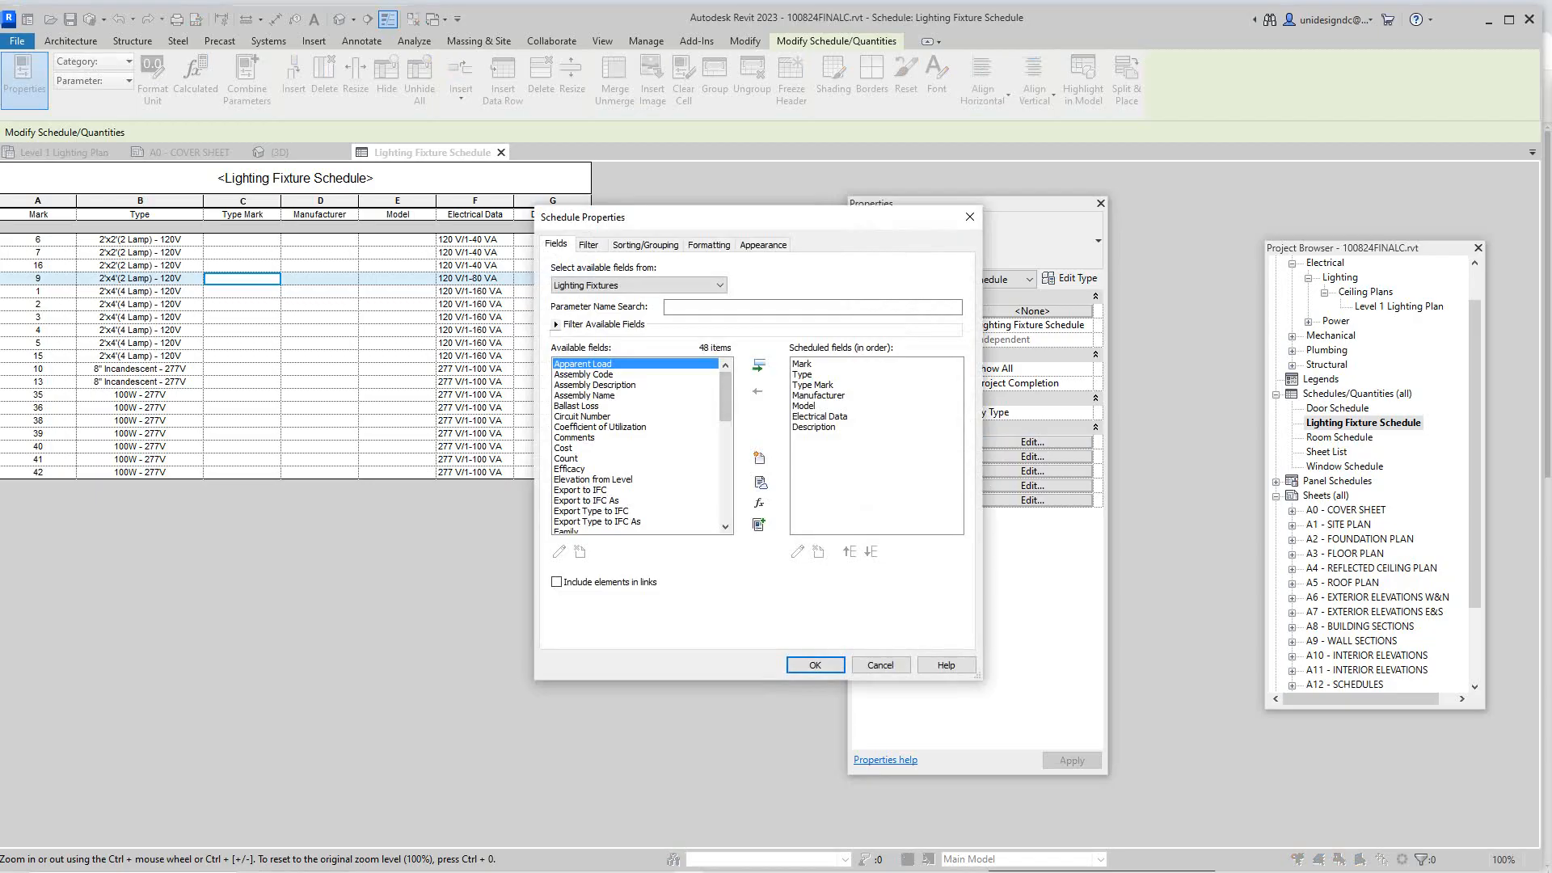
pyautogui.click(812, 385)
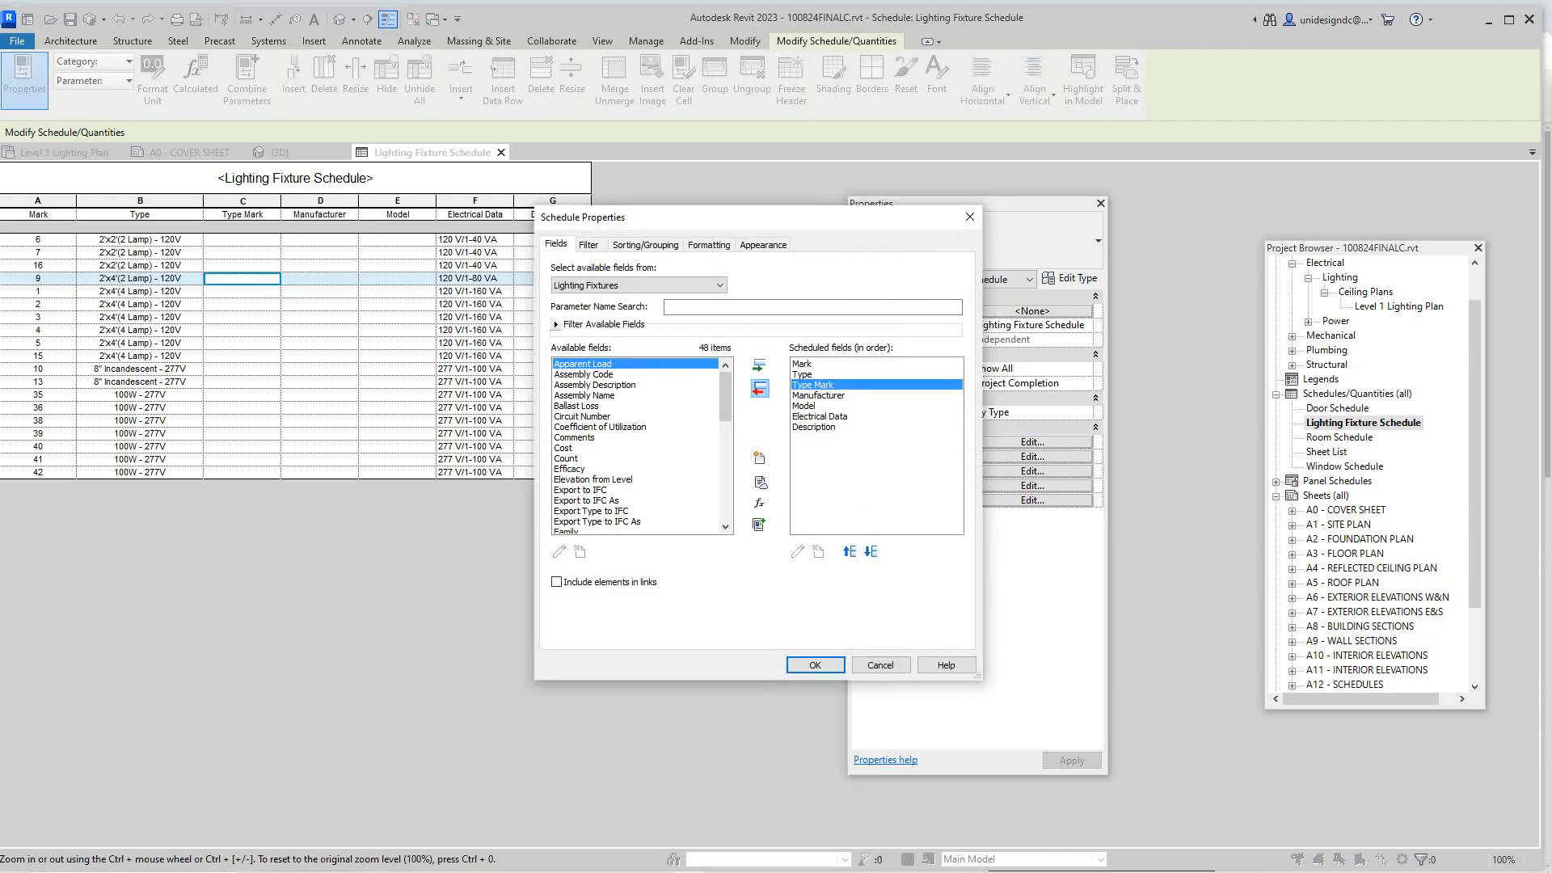
pyautogui.click(758, 390)
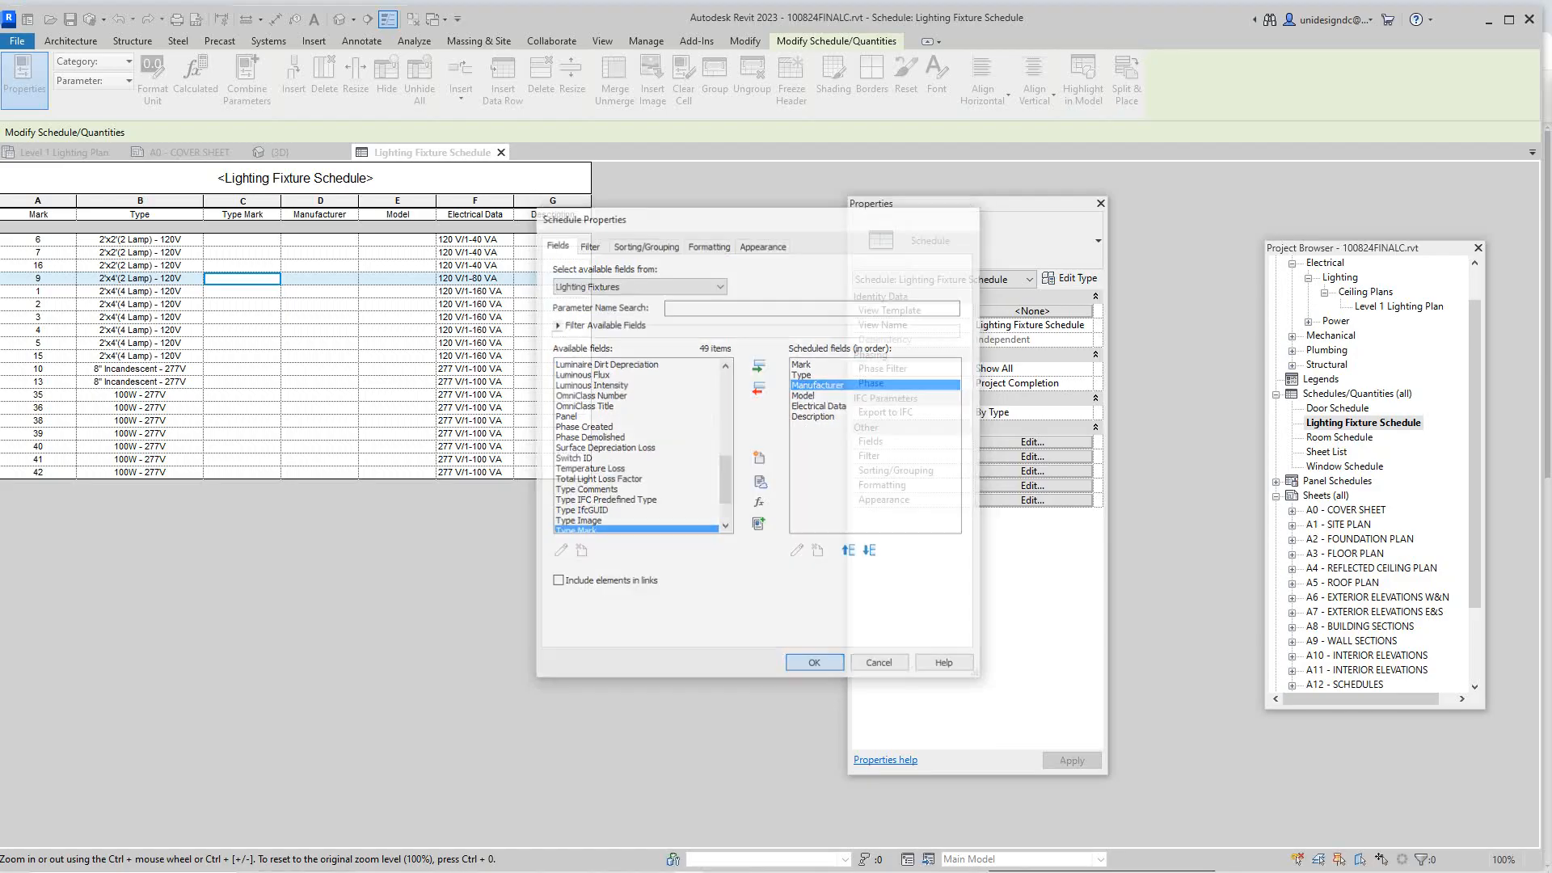
pyautogui.press('Return')
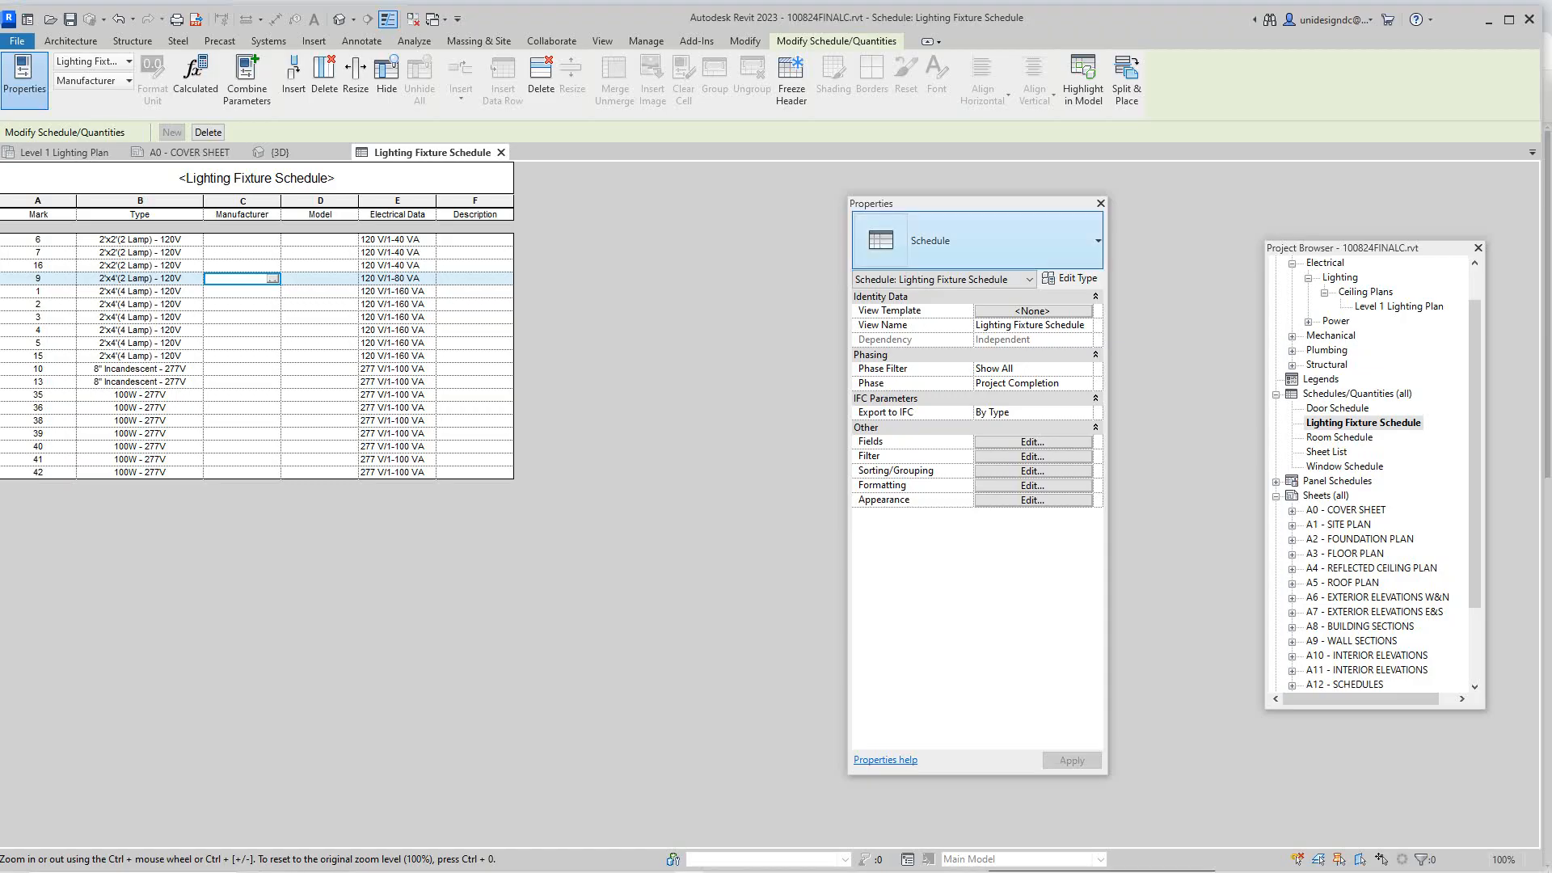
pyautogui.moveTo(980, 202); pyautogui.dragTo(818, 217)
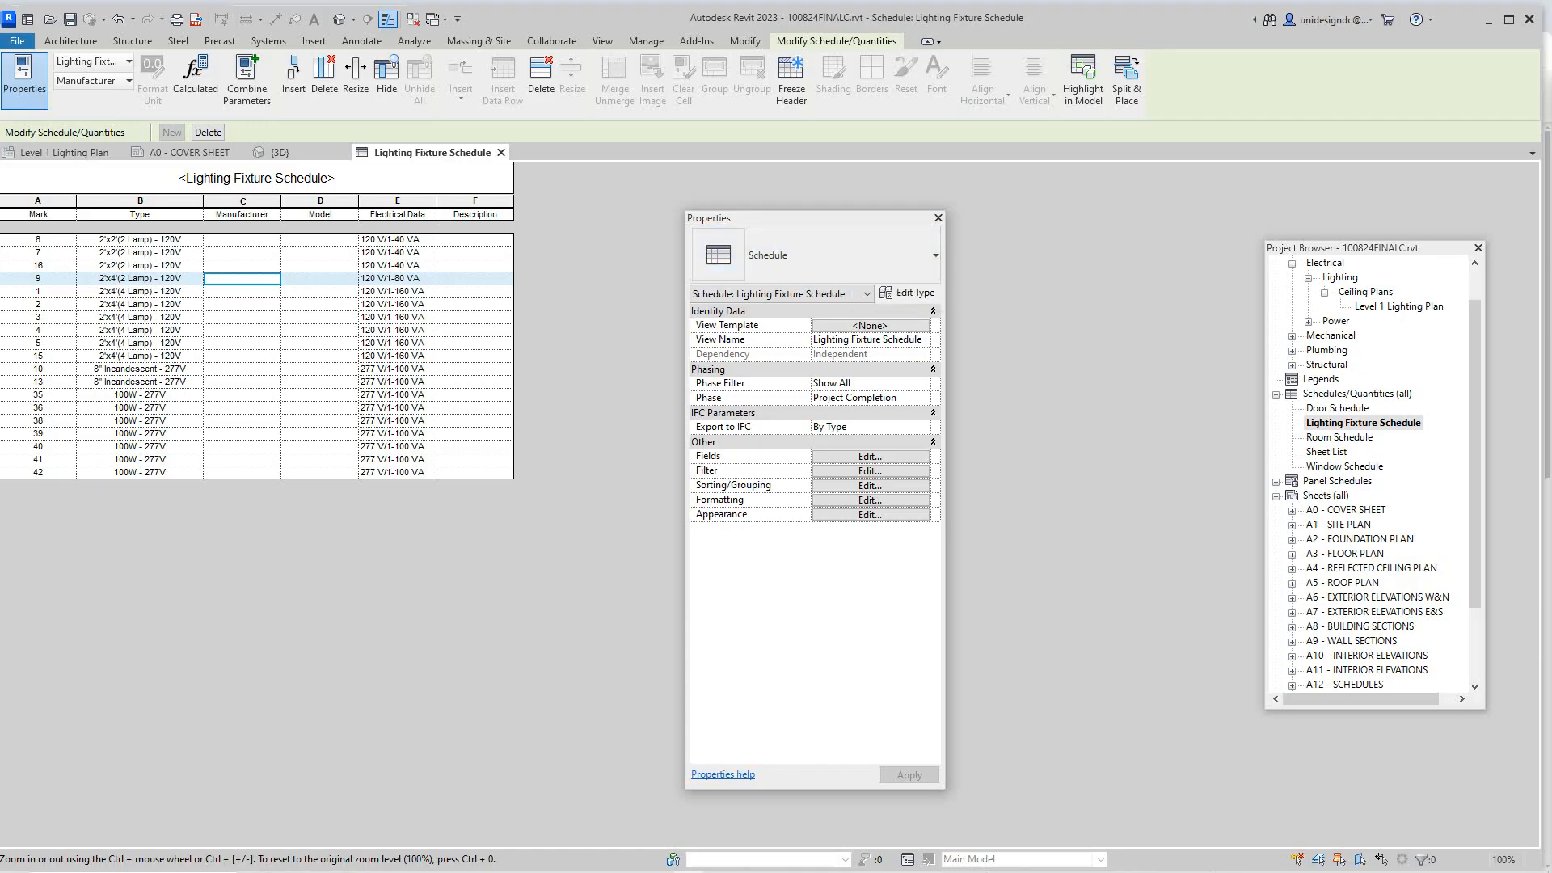
pyautogui.moveTo(814, 219); pyautogui.dragTo(929, 221)
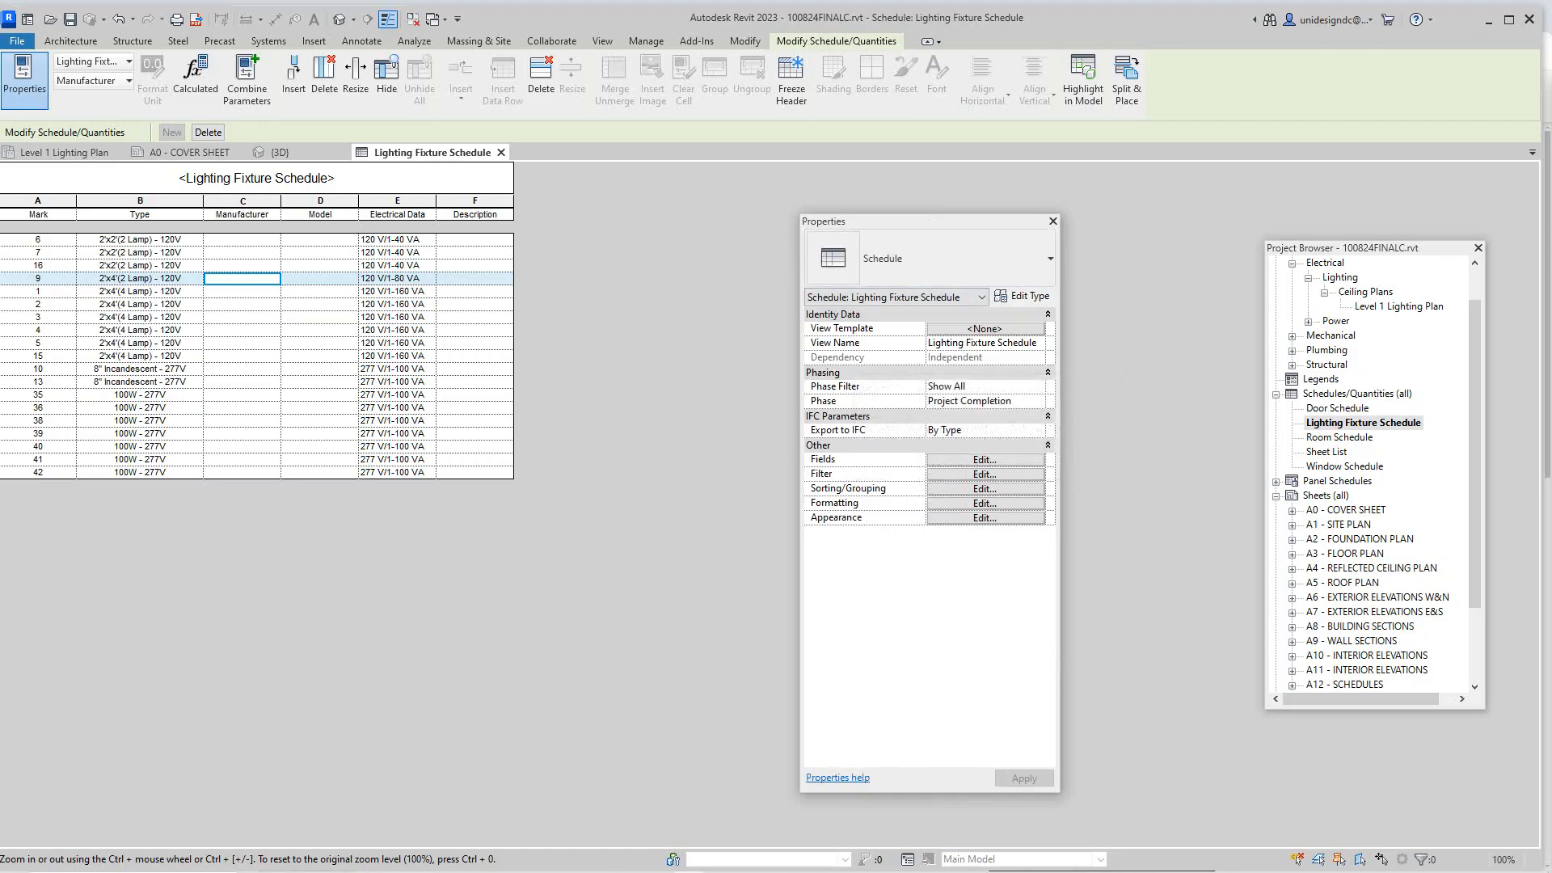
pyautogui.click(984, 460)
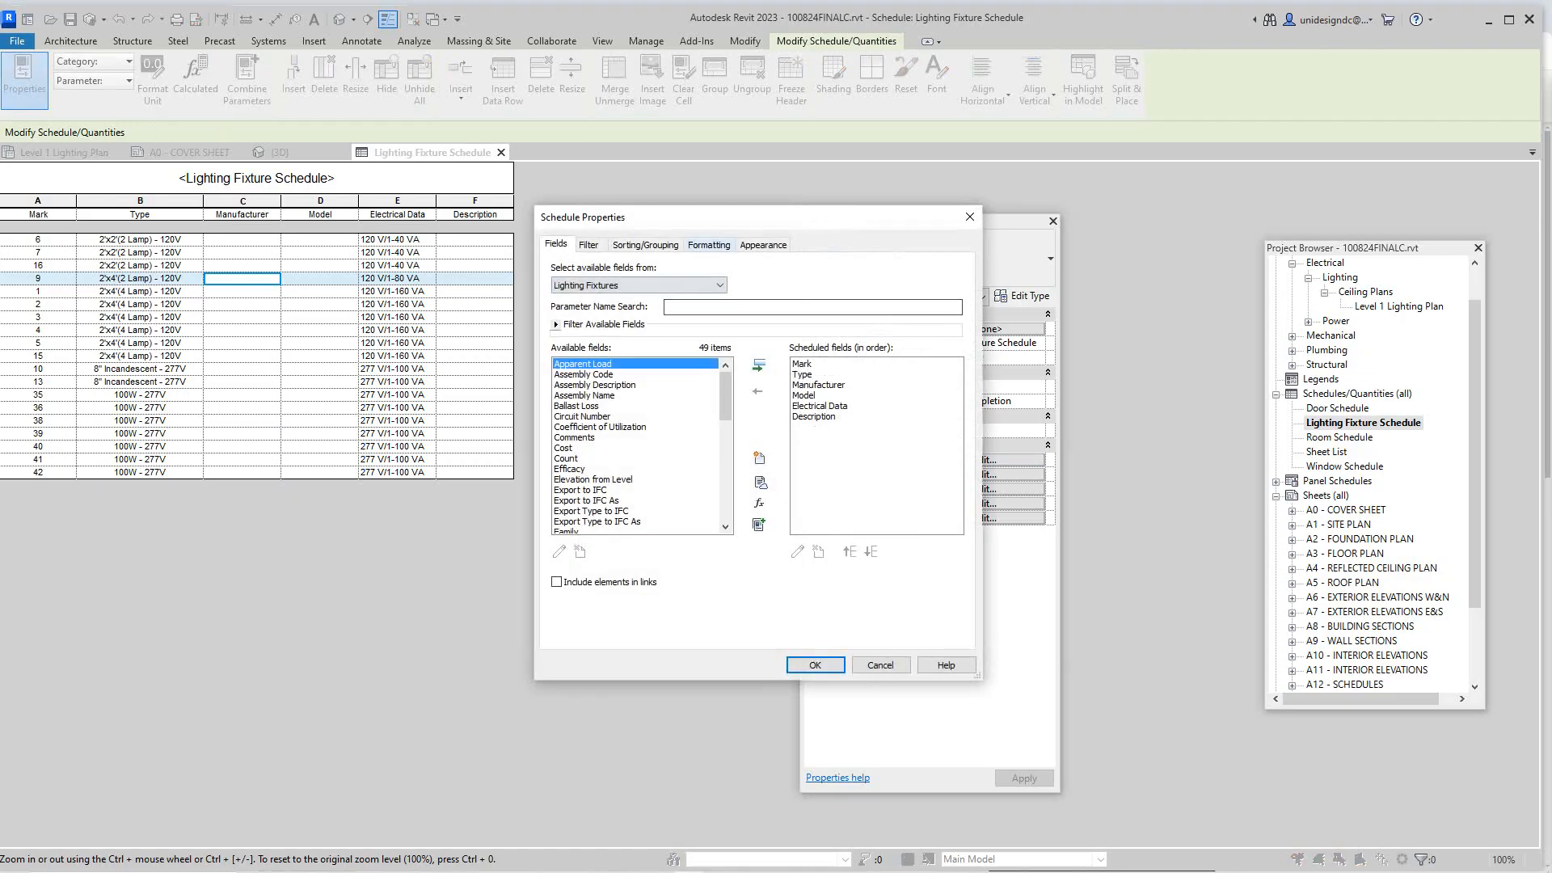
pyautogui.click(588, 244)
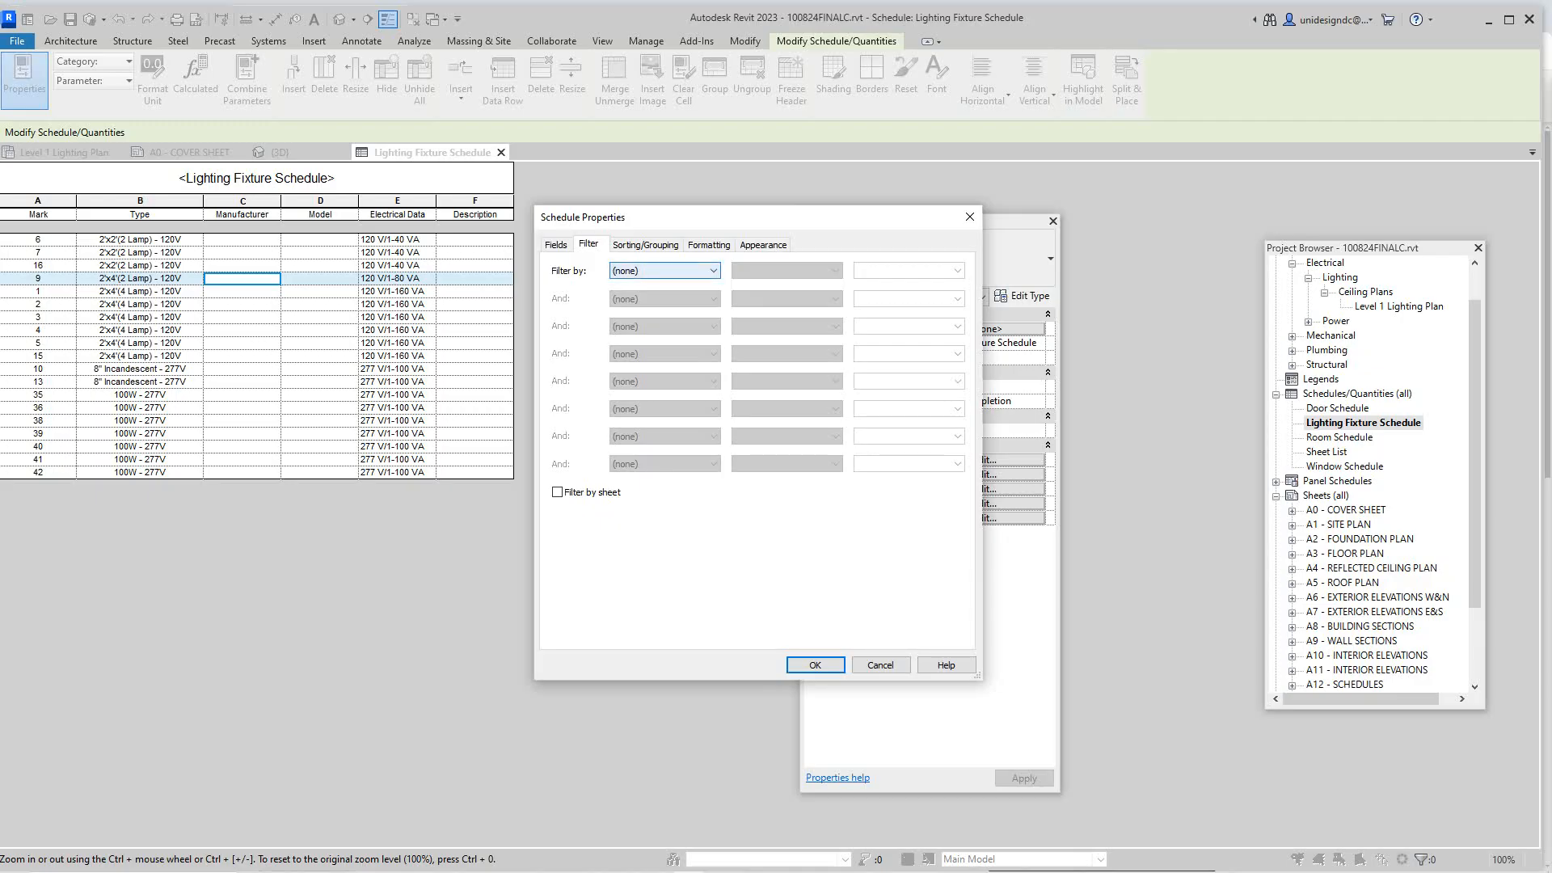
pyautogui.click(665, 270)
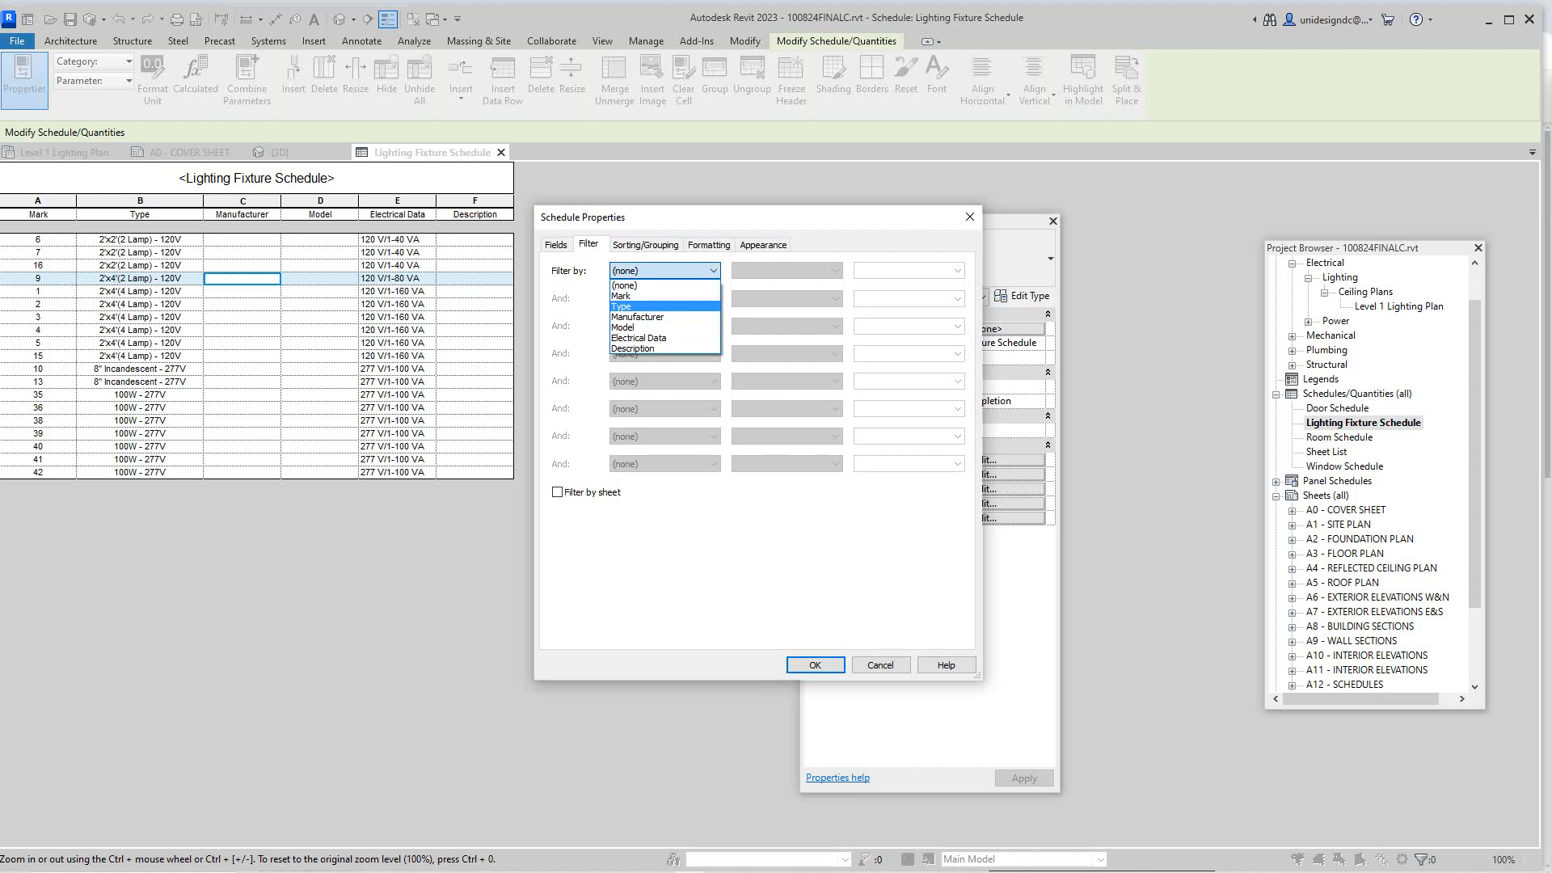
pyautogui.press('Escape')
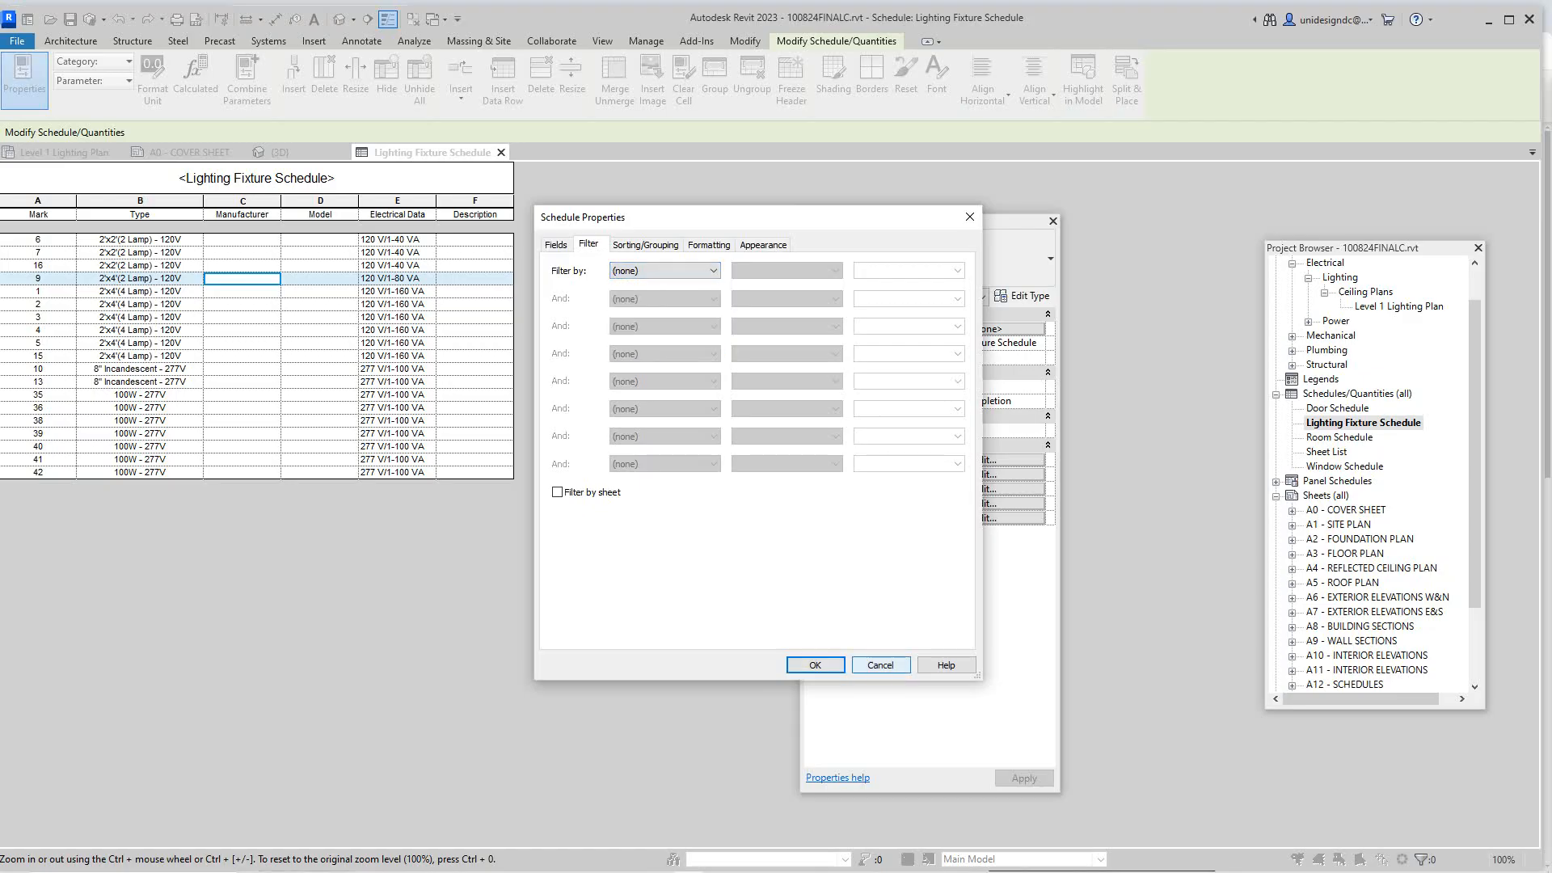
pyautogui.click(880, 664)
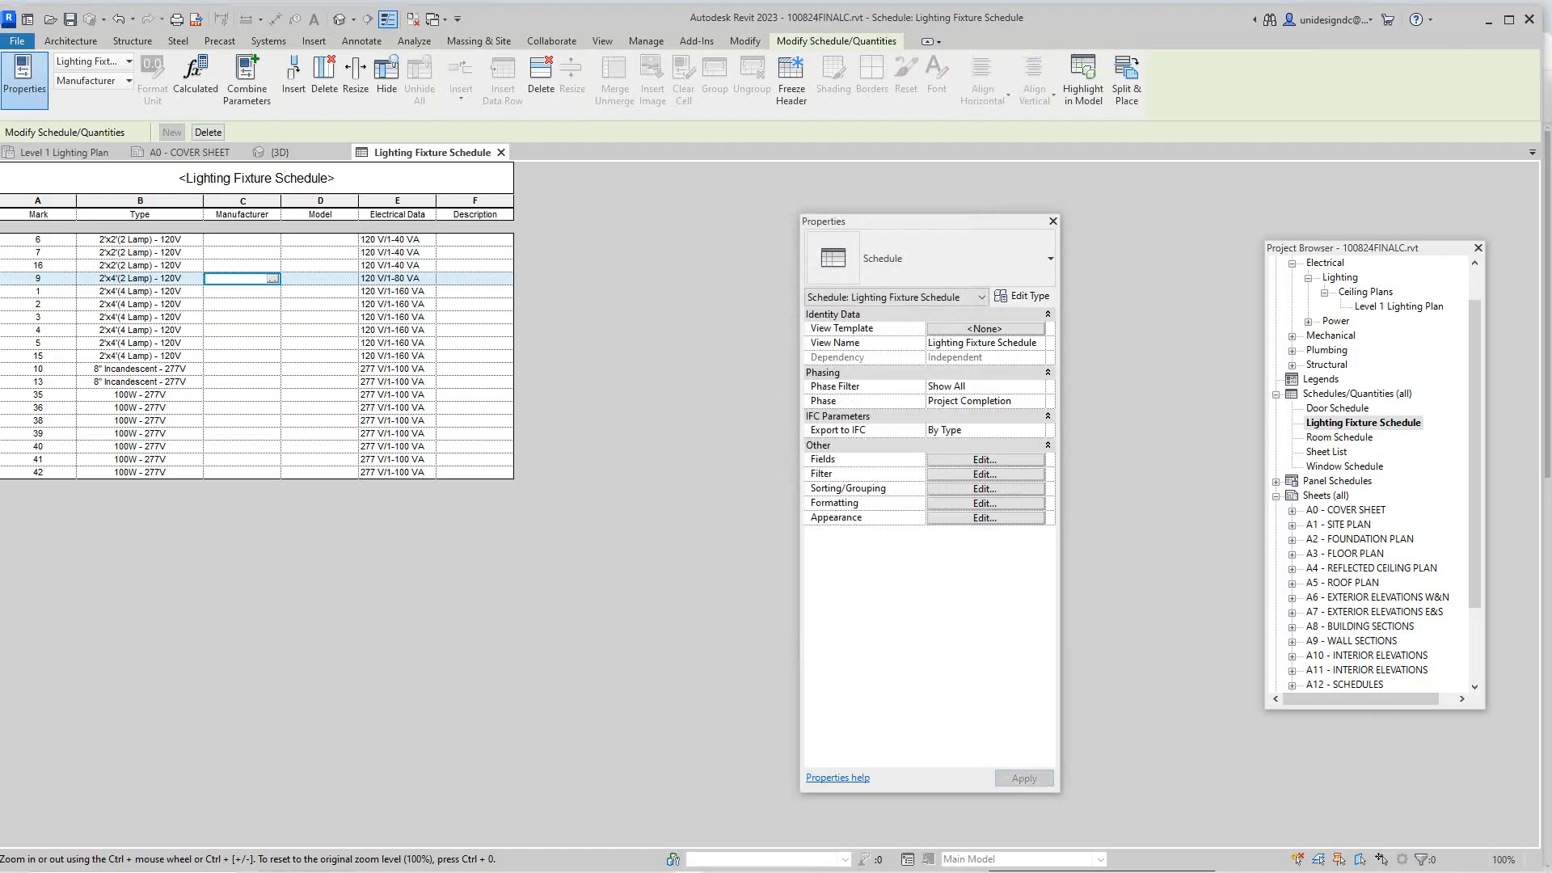
# Step: Add the Count field to the lighting fixture schedule after Description and apply the change
pyautogui.click(983, 459)
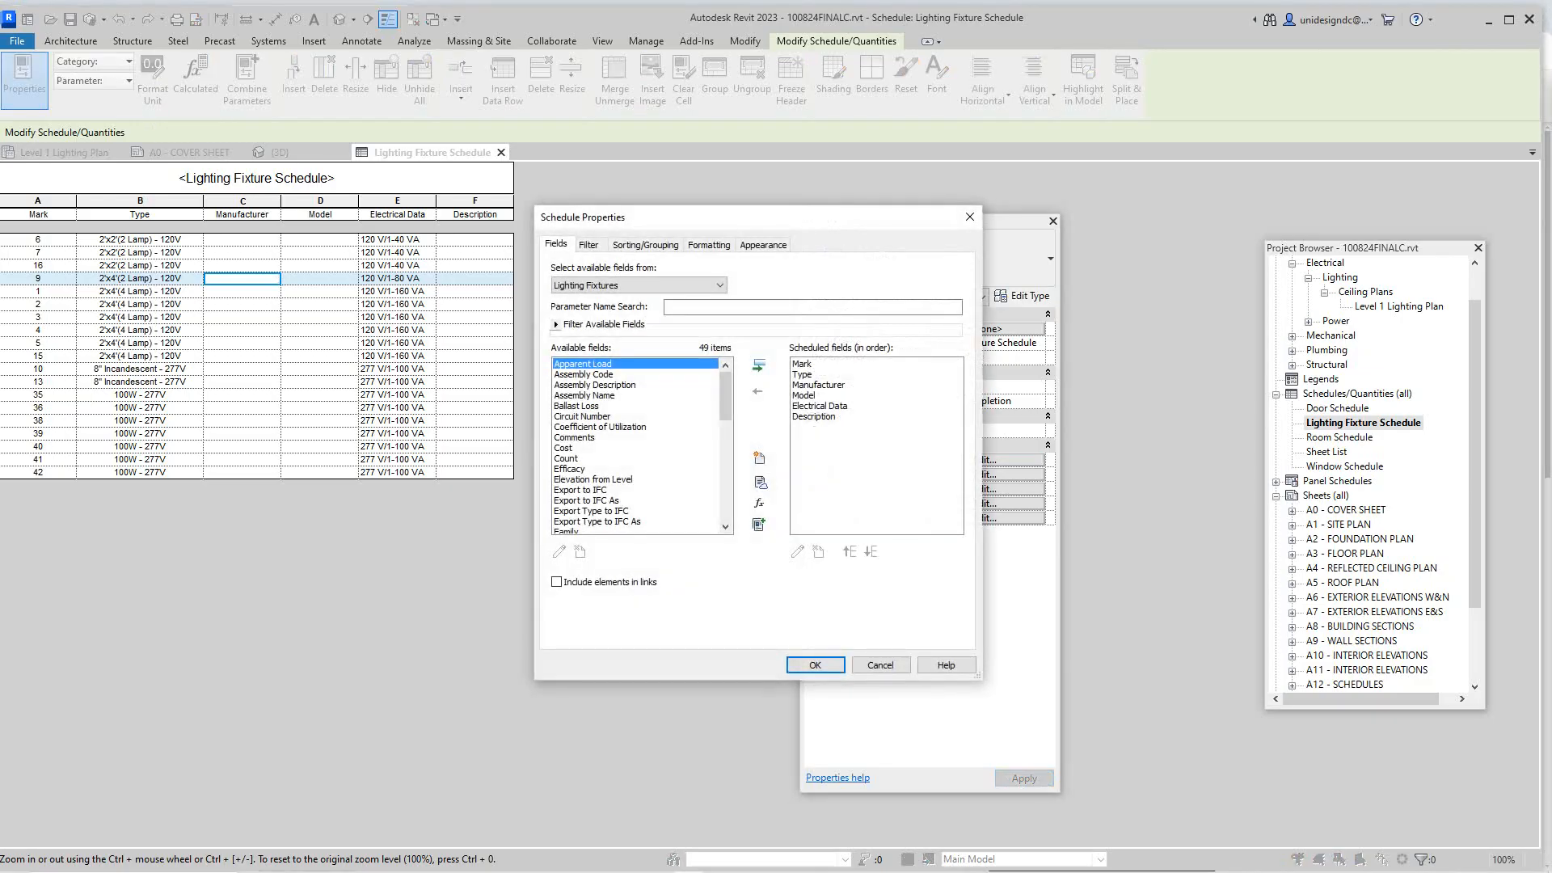
pyautogui.click(566, 459)
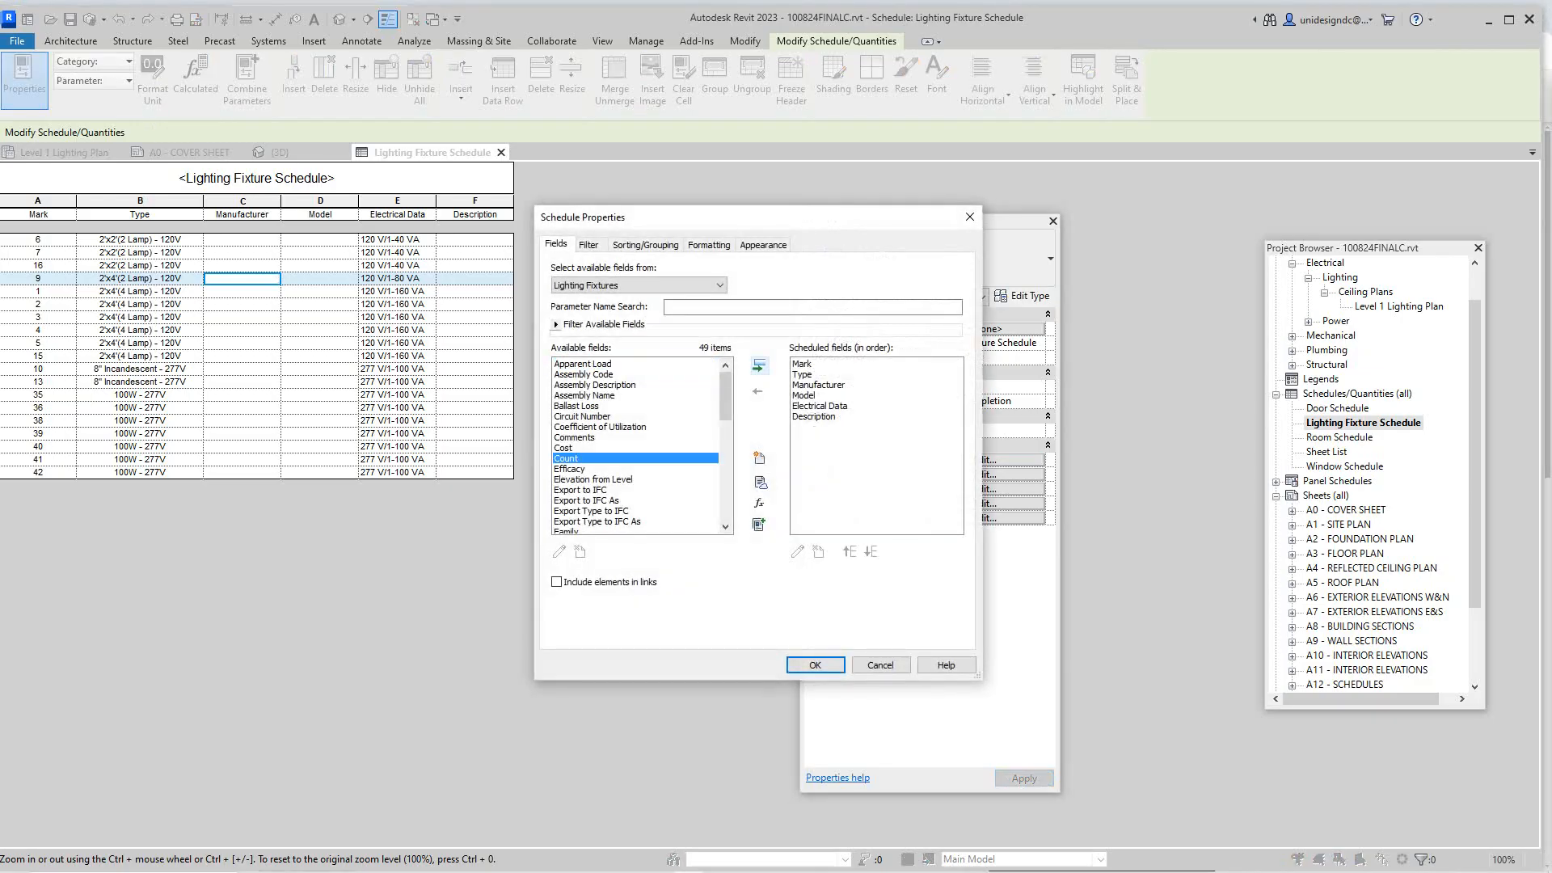
pyautogui.click(758, 365)
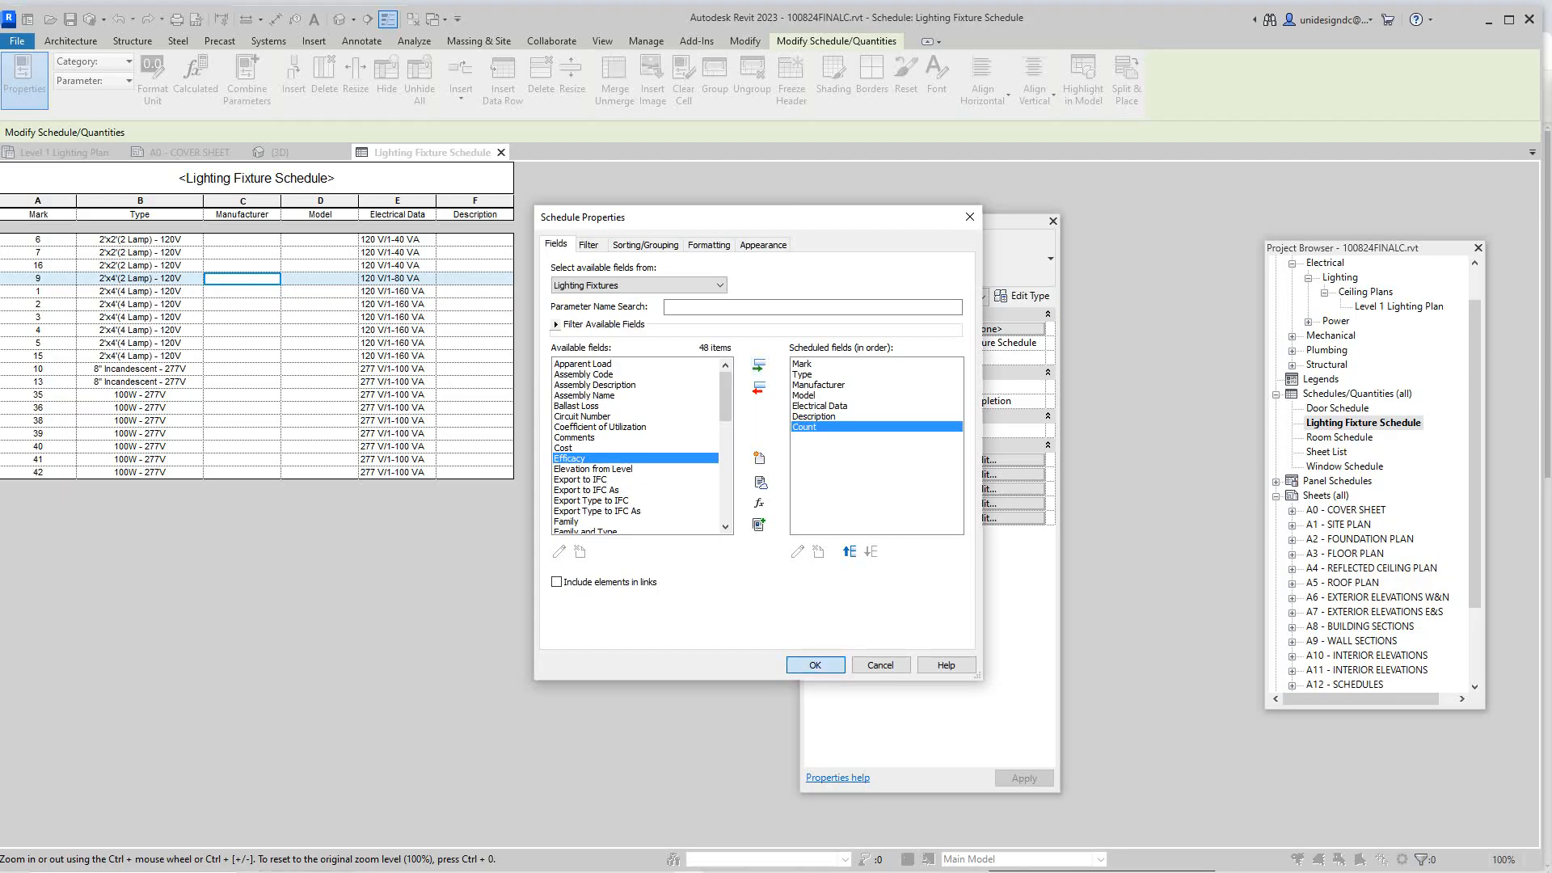
pyautogui.click(815, 665)
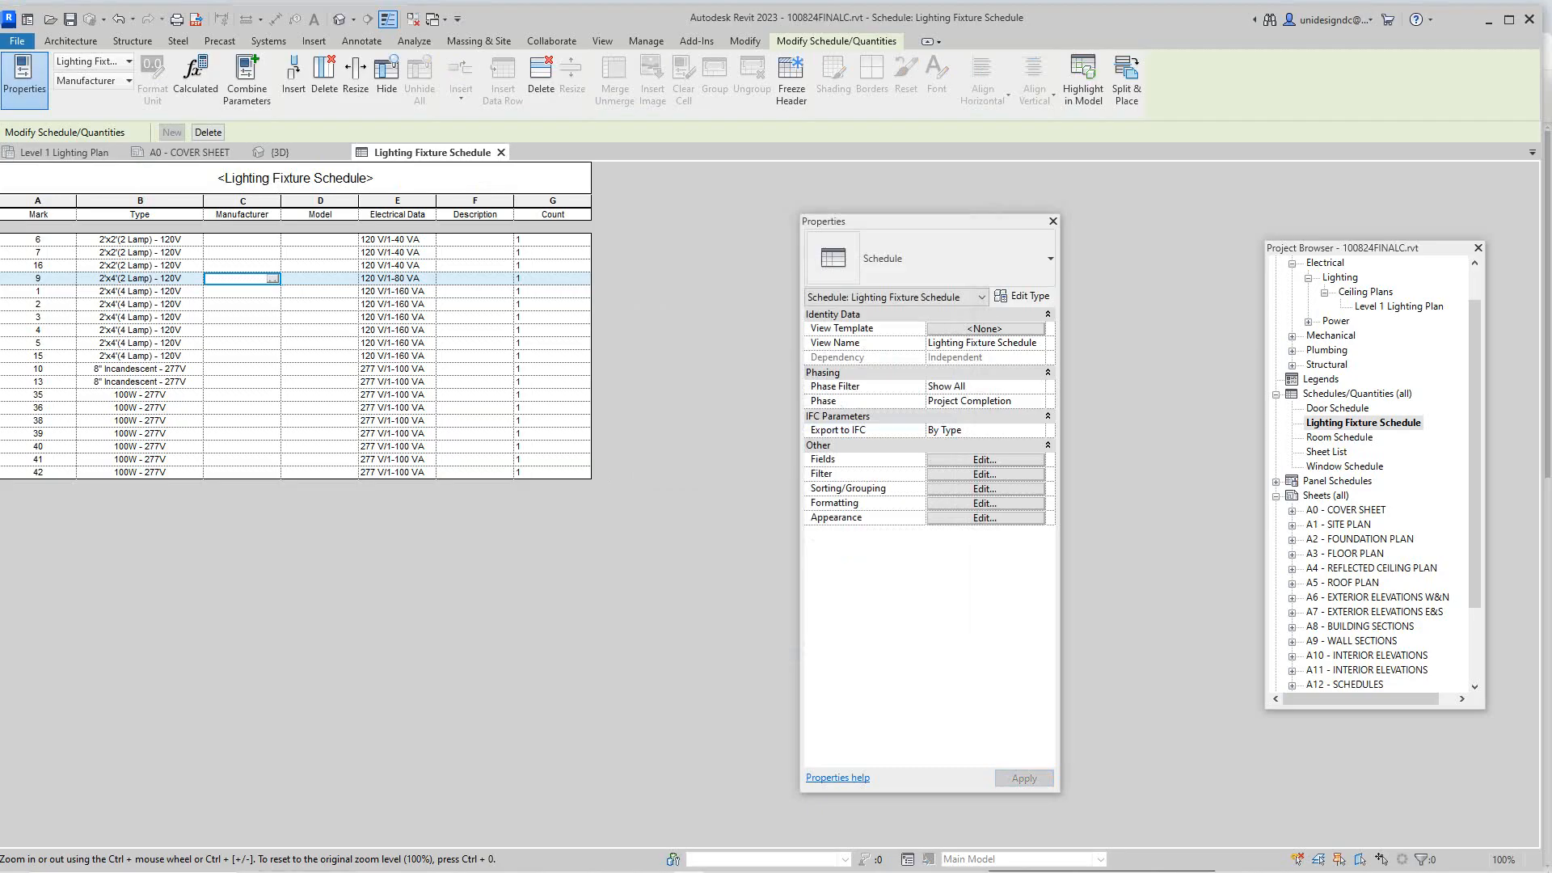
# Step: Review the schedule's sorting and grouping settings with the Schedule Properties dialog moved clear of the table
pyautogui.click(983, 459)
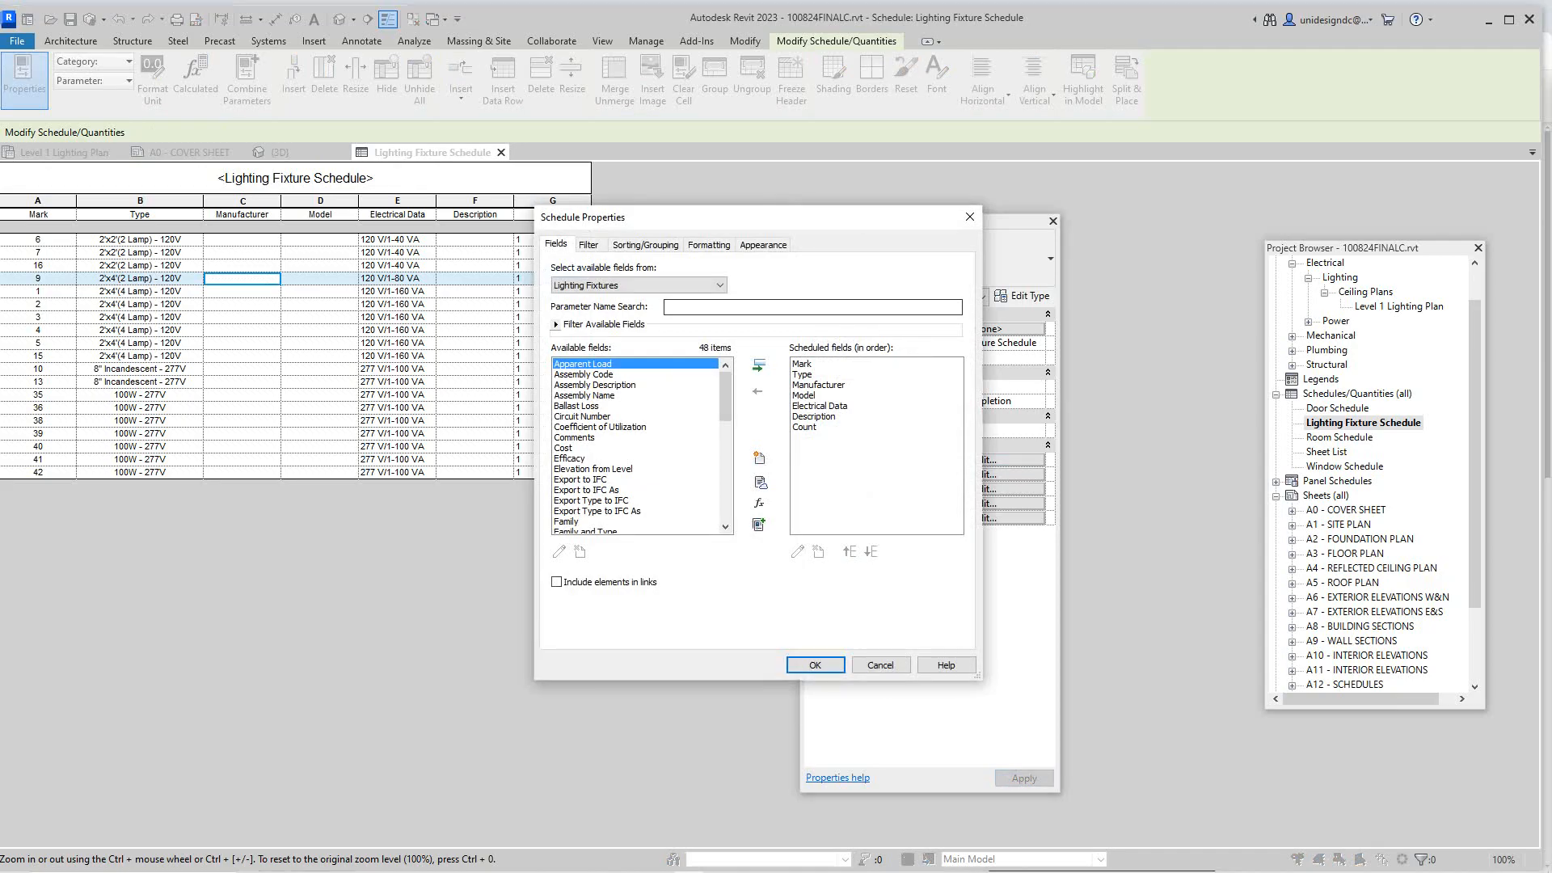
pyautogui.click(645, 245)
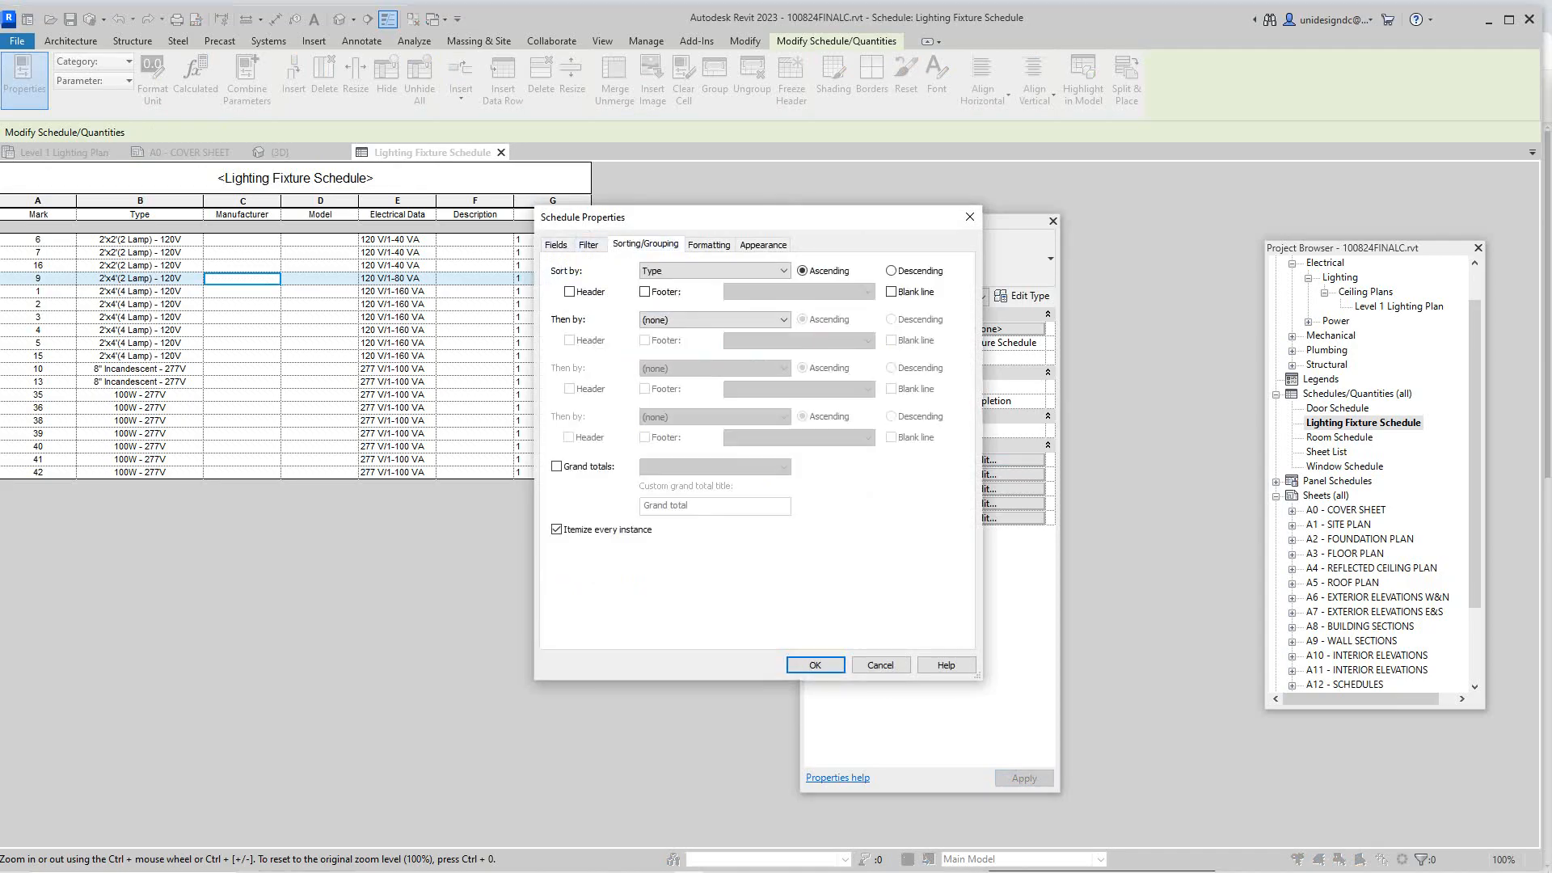
pyautogui.moveTo(755, 228); pyautogui.dragTo(975, 217)
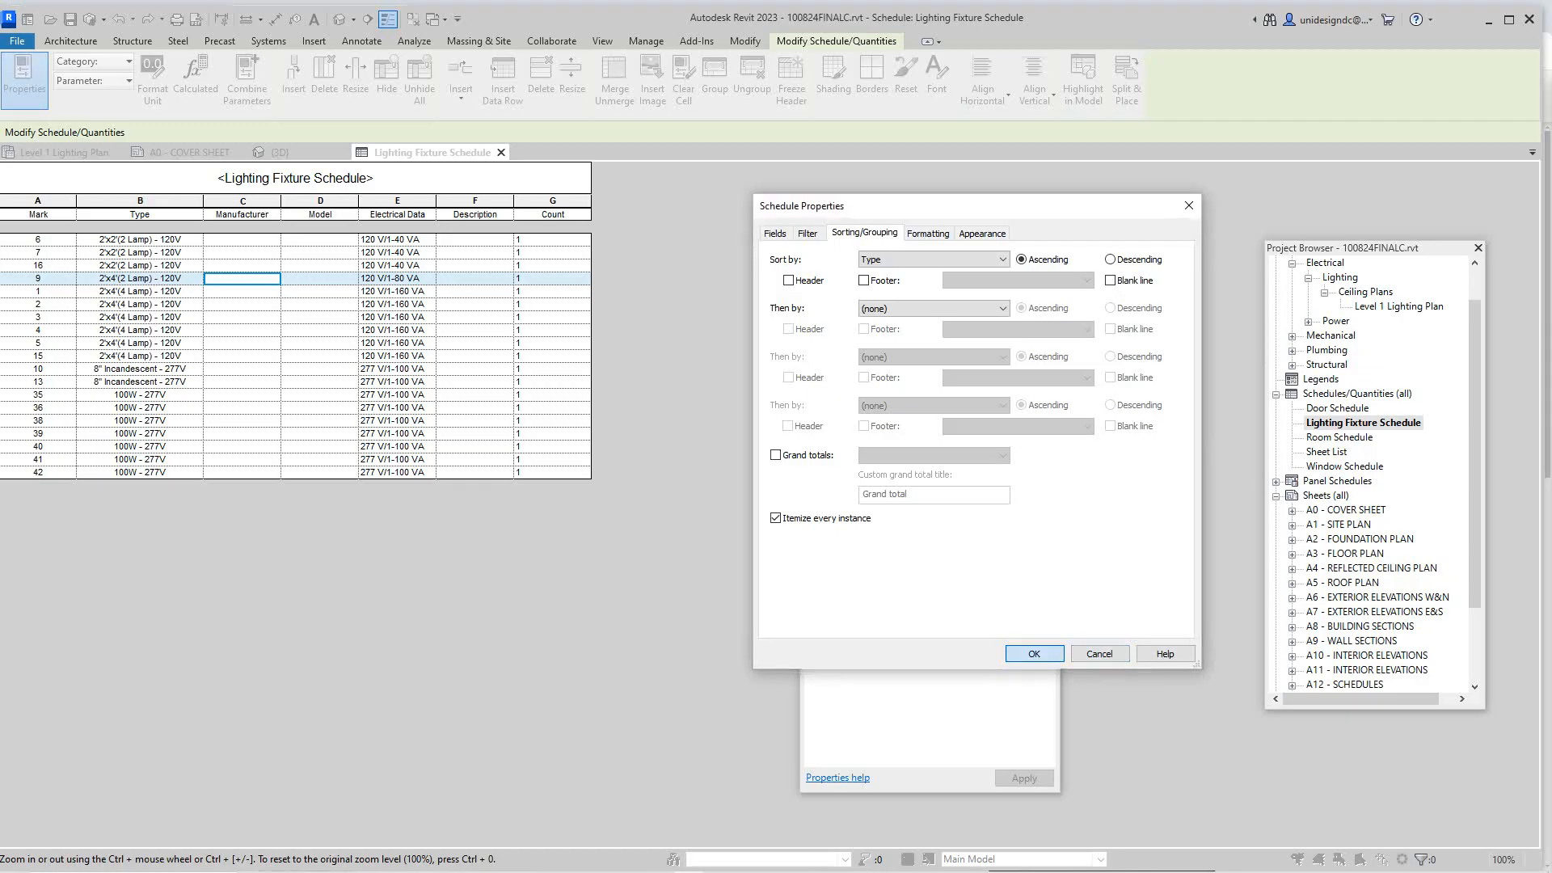
pyautogui.click(1034, 653)
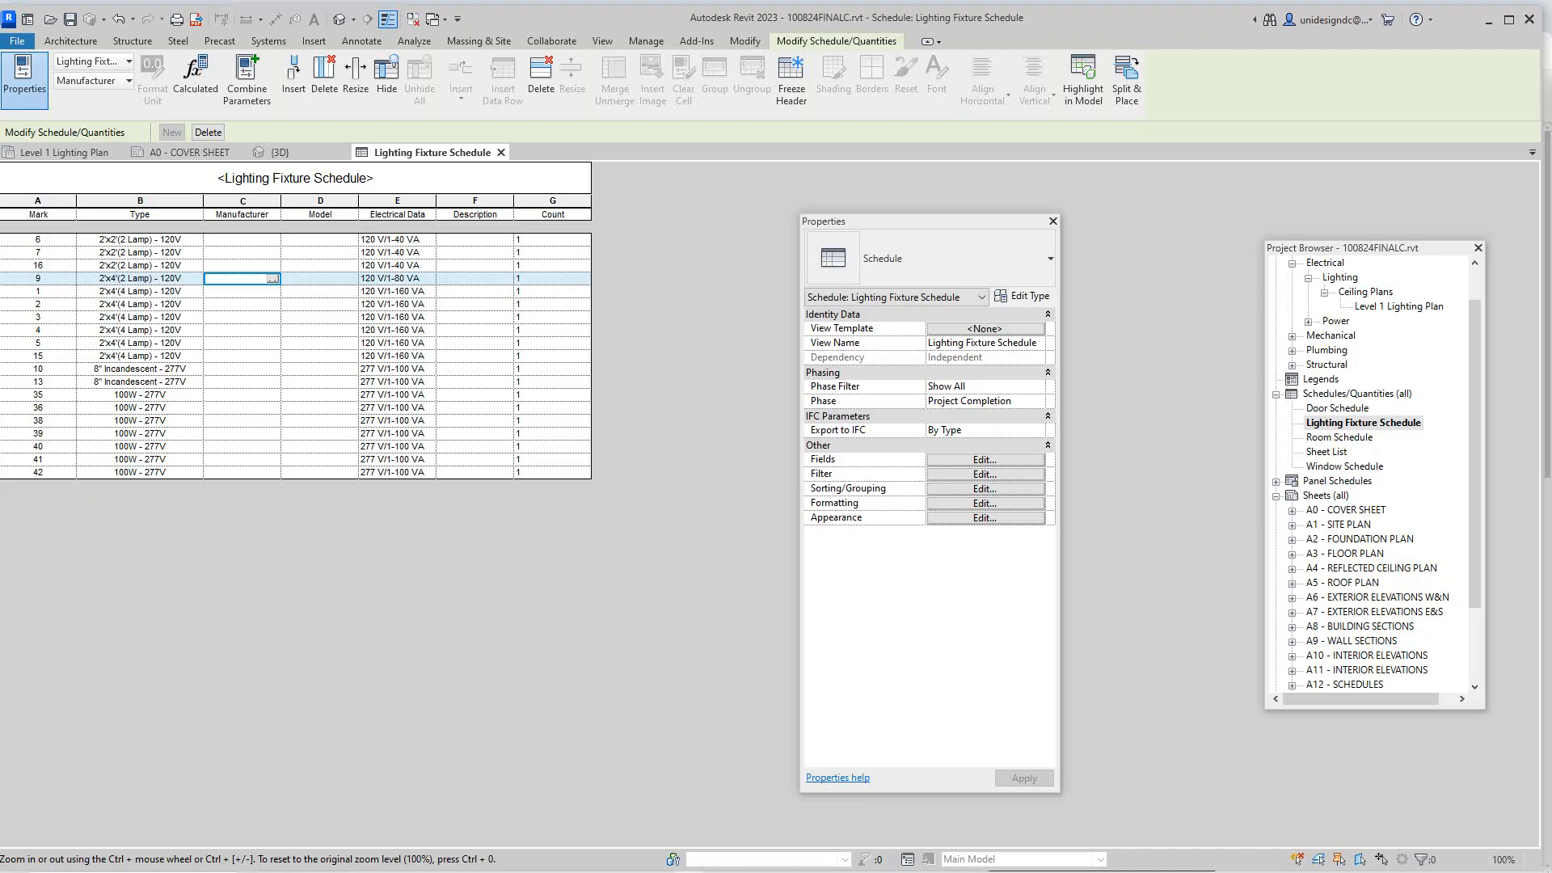
# Step: Turn off the blank row before data in the schedule's appearance settings and apply the change
pyautogui.click(984, 459)
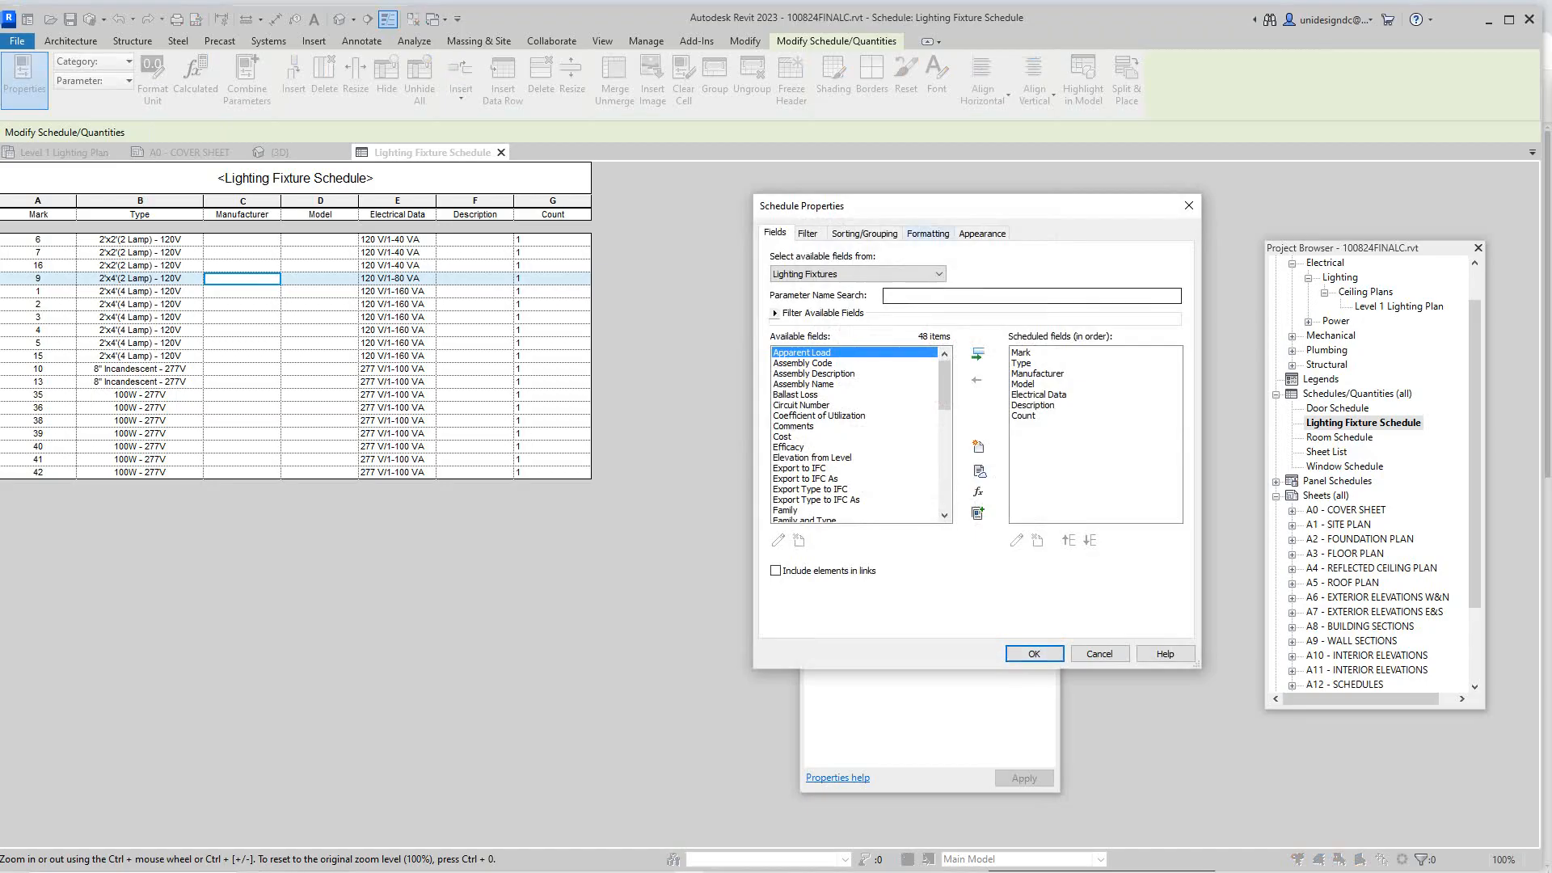
pyautogui.click(980, 233)
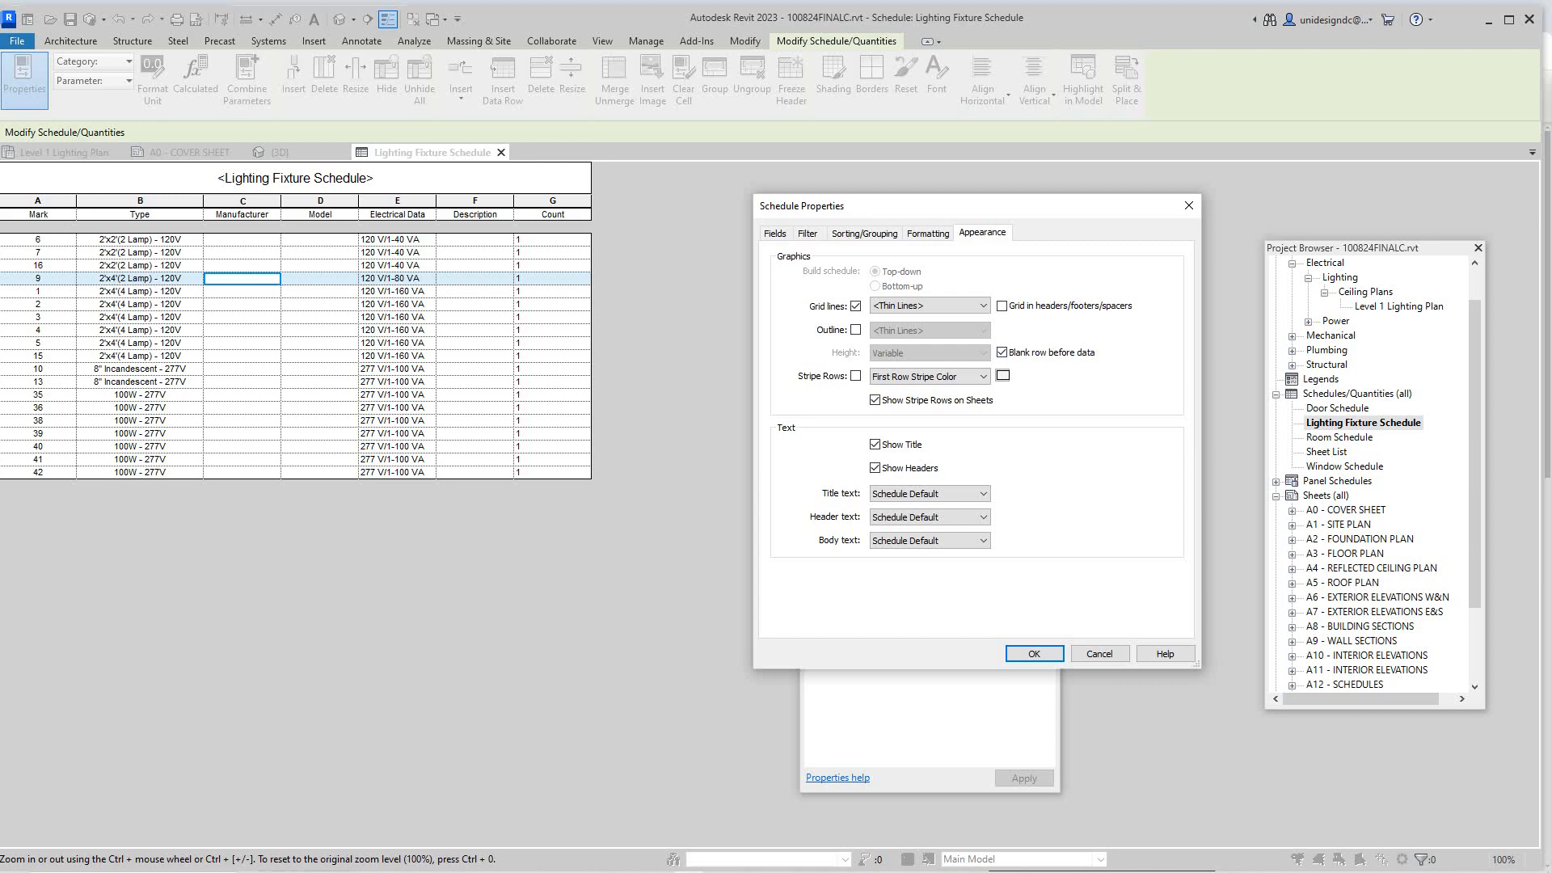
pyautogui.click(1002, 353)
pyautogui.click(1034, 653)
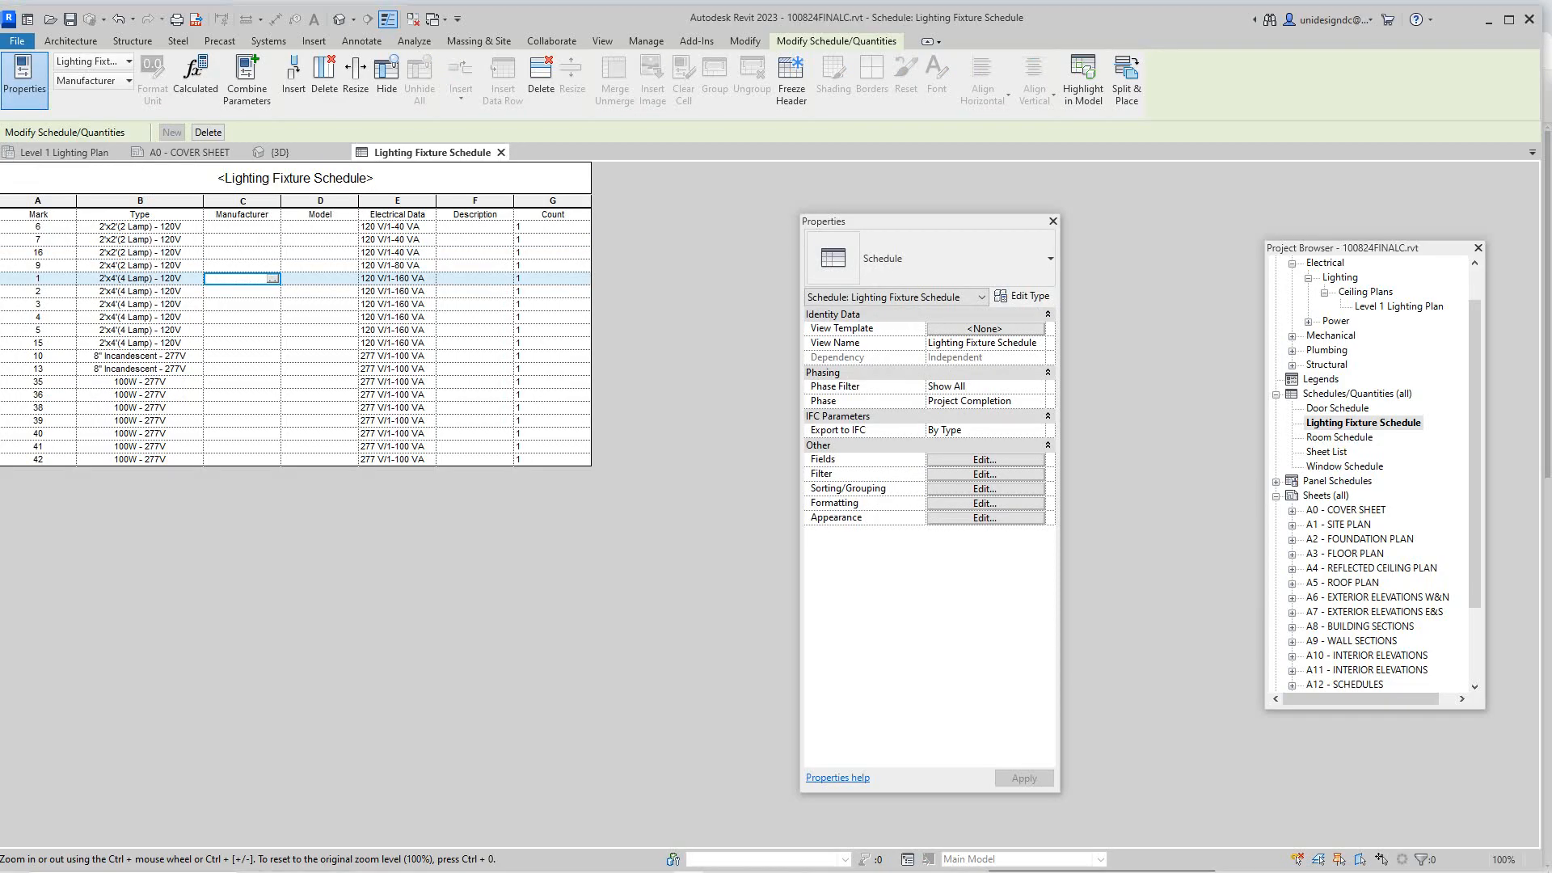
# Step: Turn on grand totals showing title, count, and totals in the lighting fixture schedule's sorting settings and apply the change
pyautogui.click(985, 488)
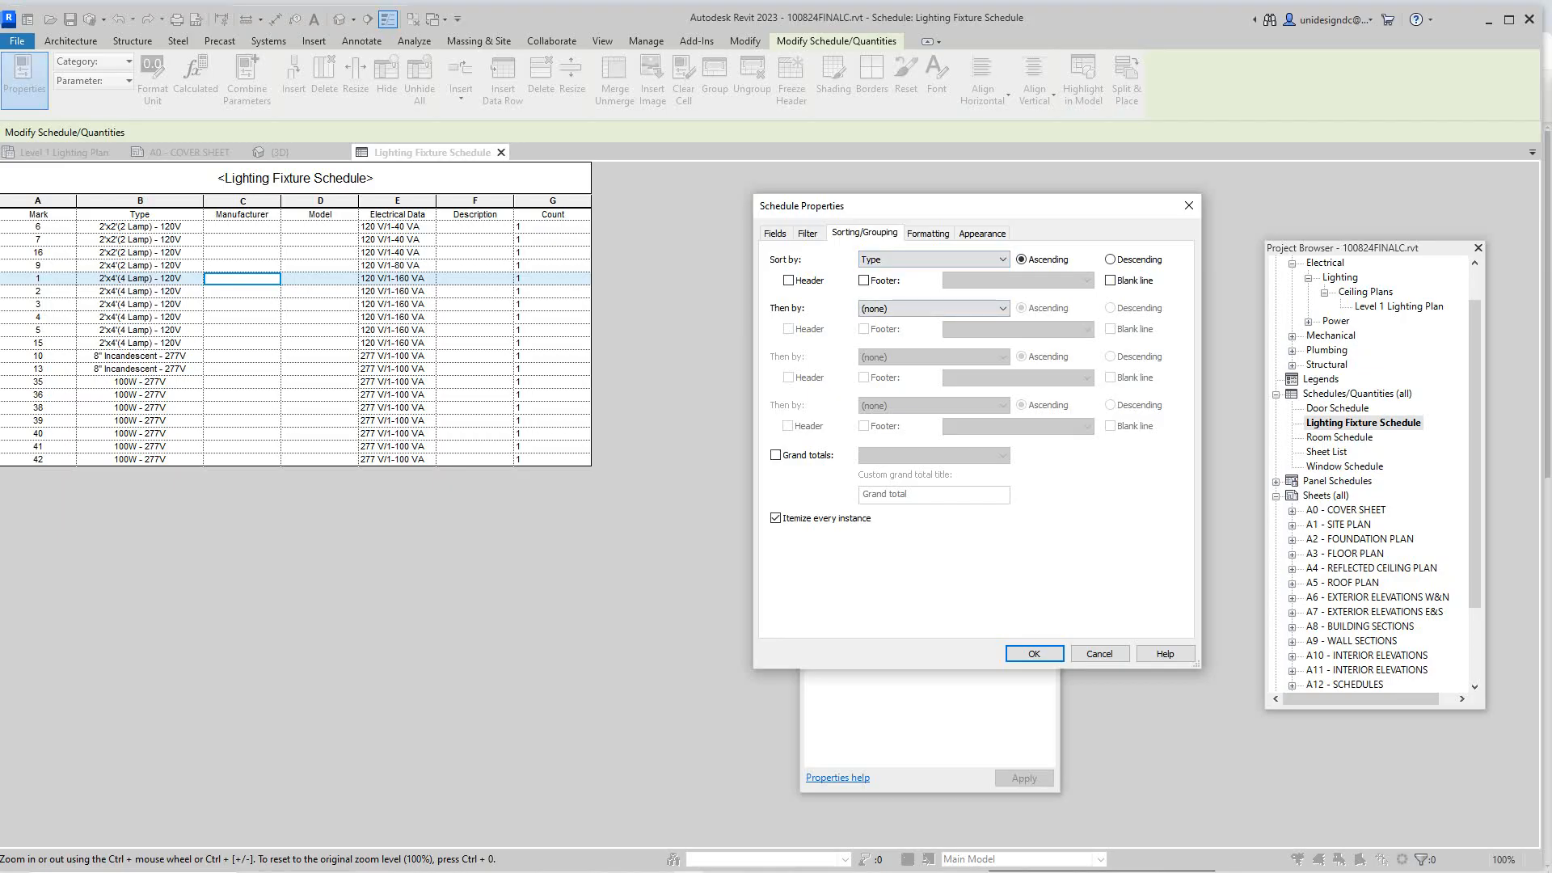
pyautogui.click(776, 455)
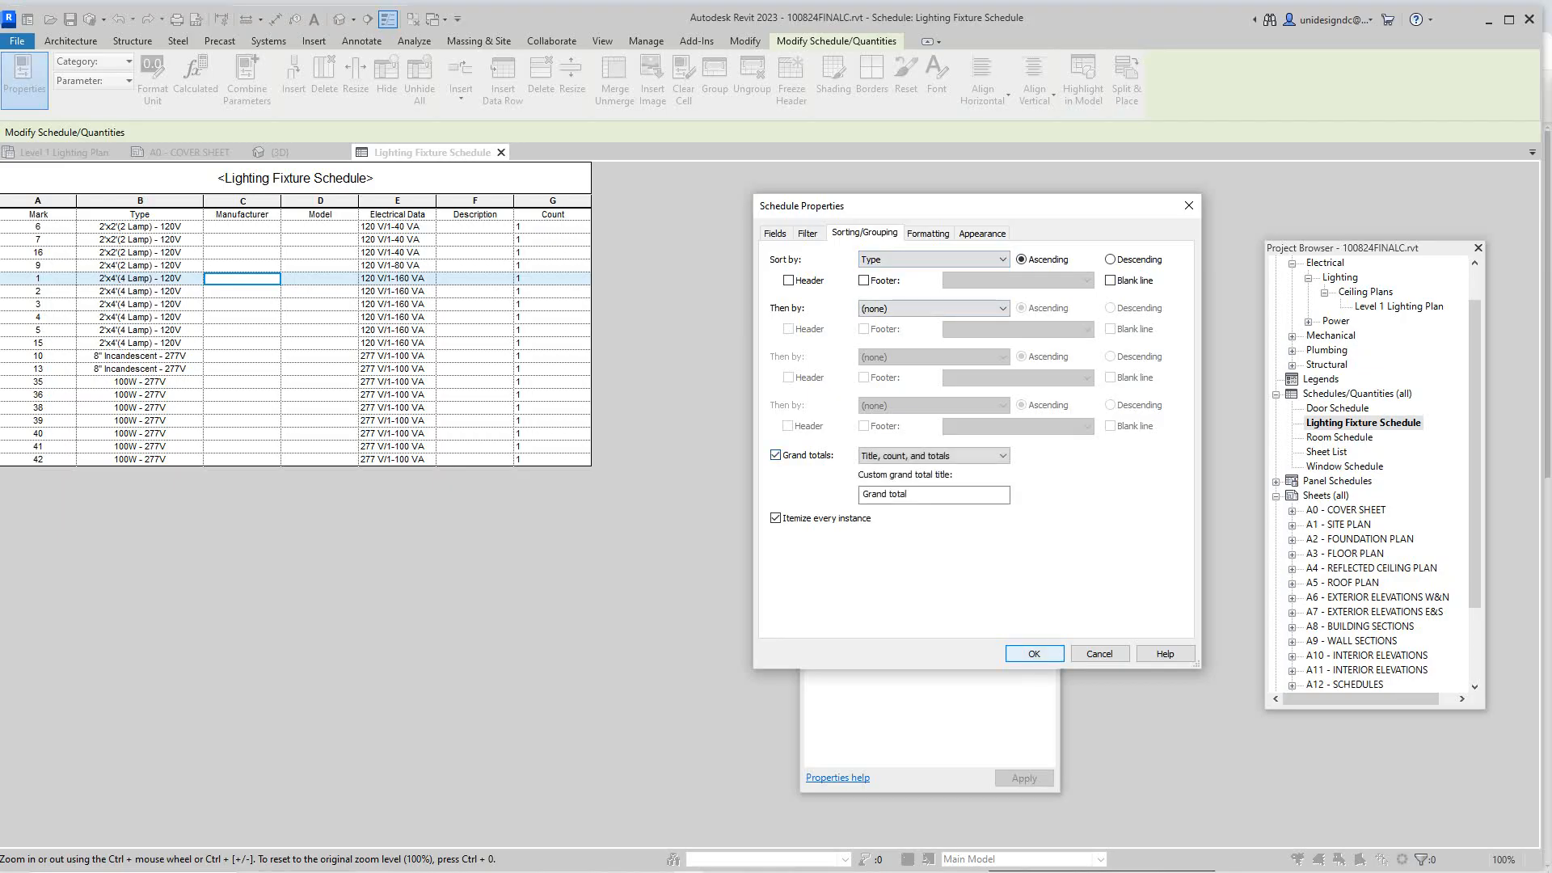
pyautogui.click(1033, 653)
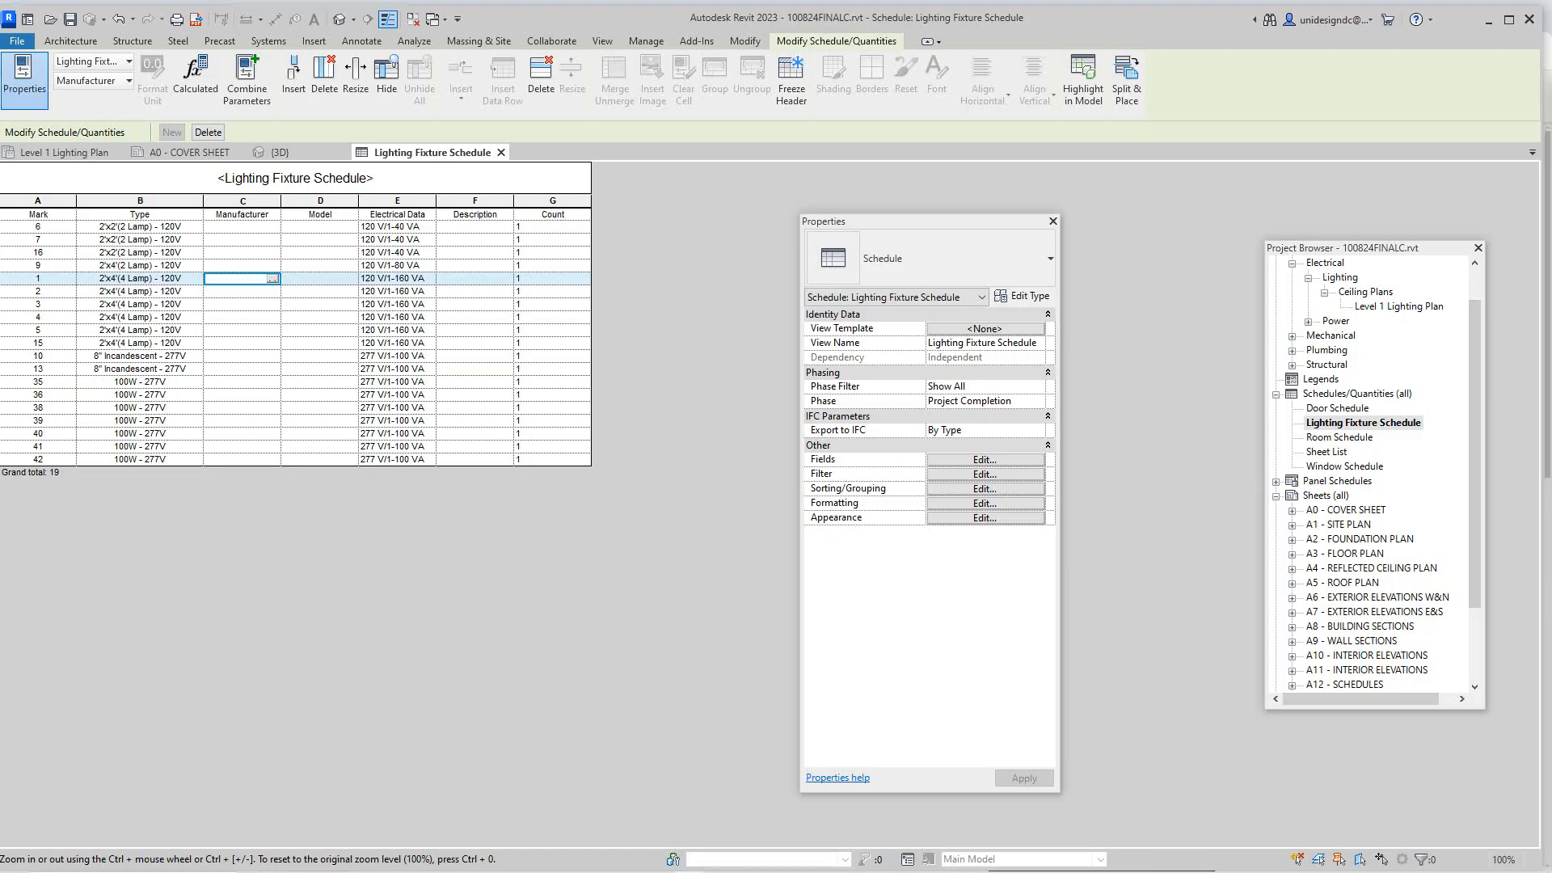
# Step: Open sheet A12 - SCHEDULES and move the Properties palette clear of the sheet's empty drawing area
pyautogui.scroll(-2, 1374, 473)
pyautogui.scroll(-2, 1375, 473)
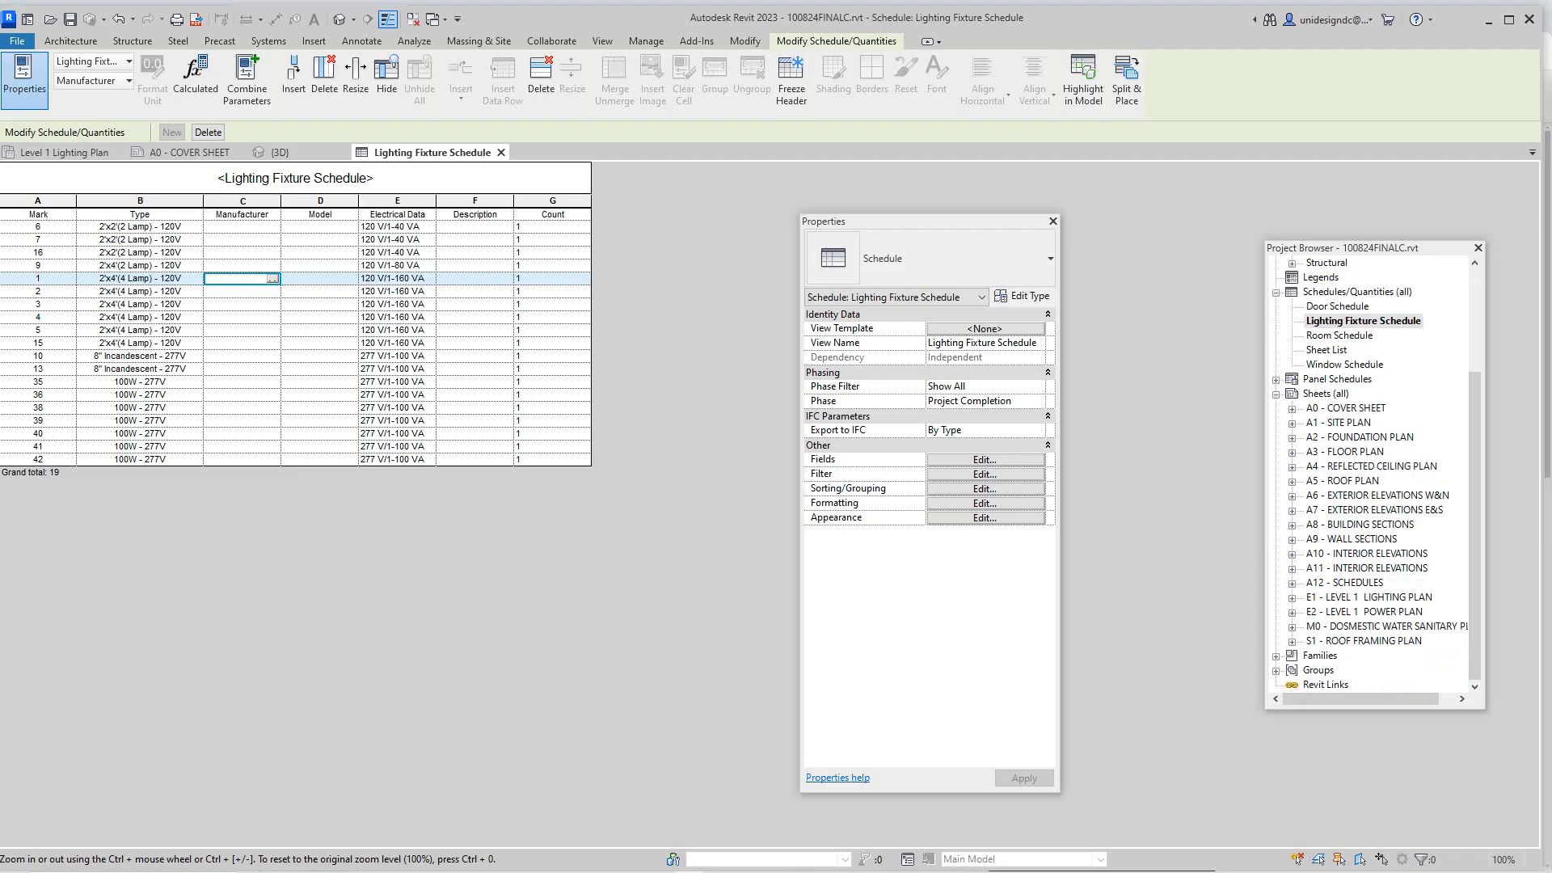
pyautogui.click(1344, 582)
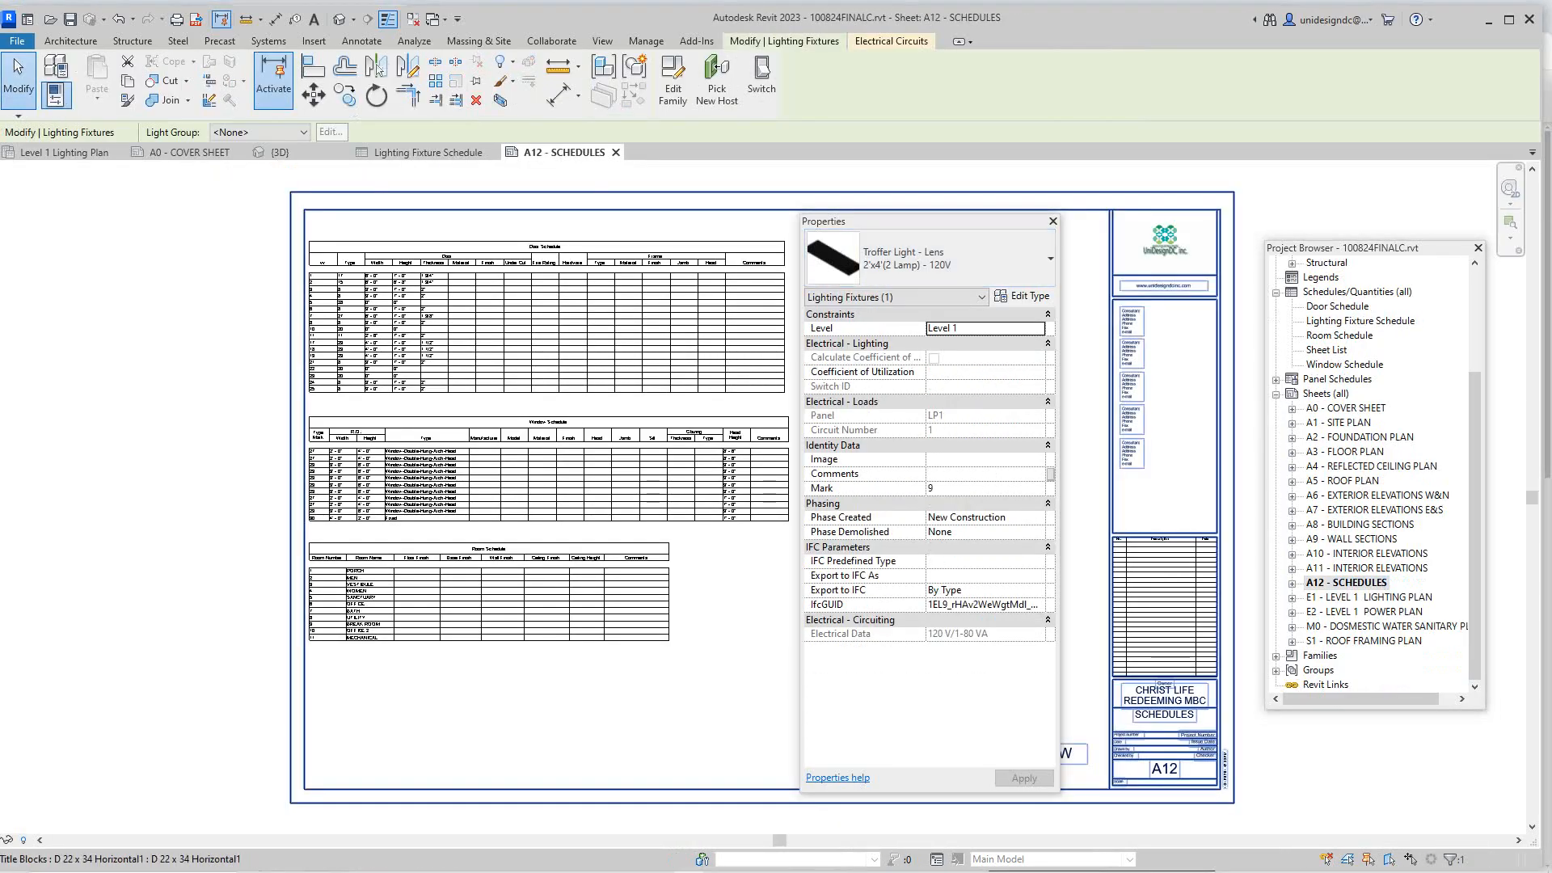
pyautogui.moveTo(998, 221)
pyautogui.mouseDown()
pyautogui.moveTo(852, 279)
pyautogui.moveTo(754, 230)
pyautogui.moveTo(1190, 115)
pyautogui.moveTo(1148, 127)
pyautogui.mouseUp()
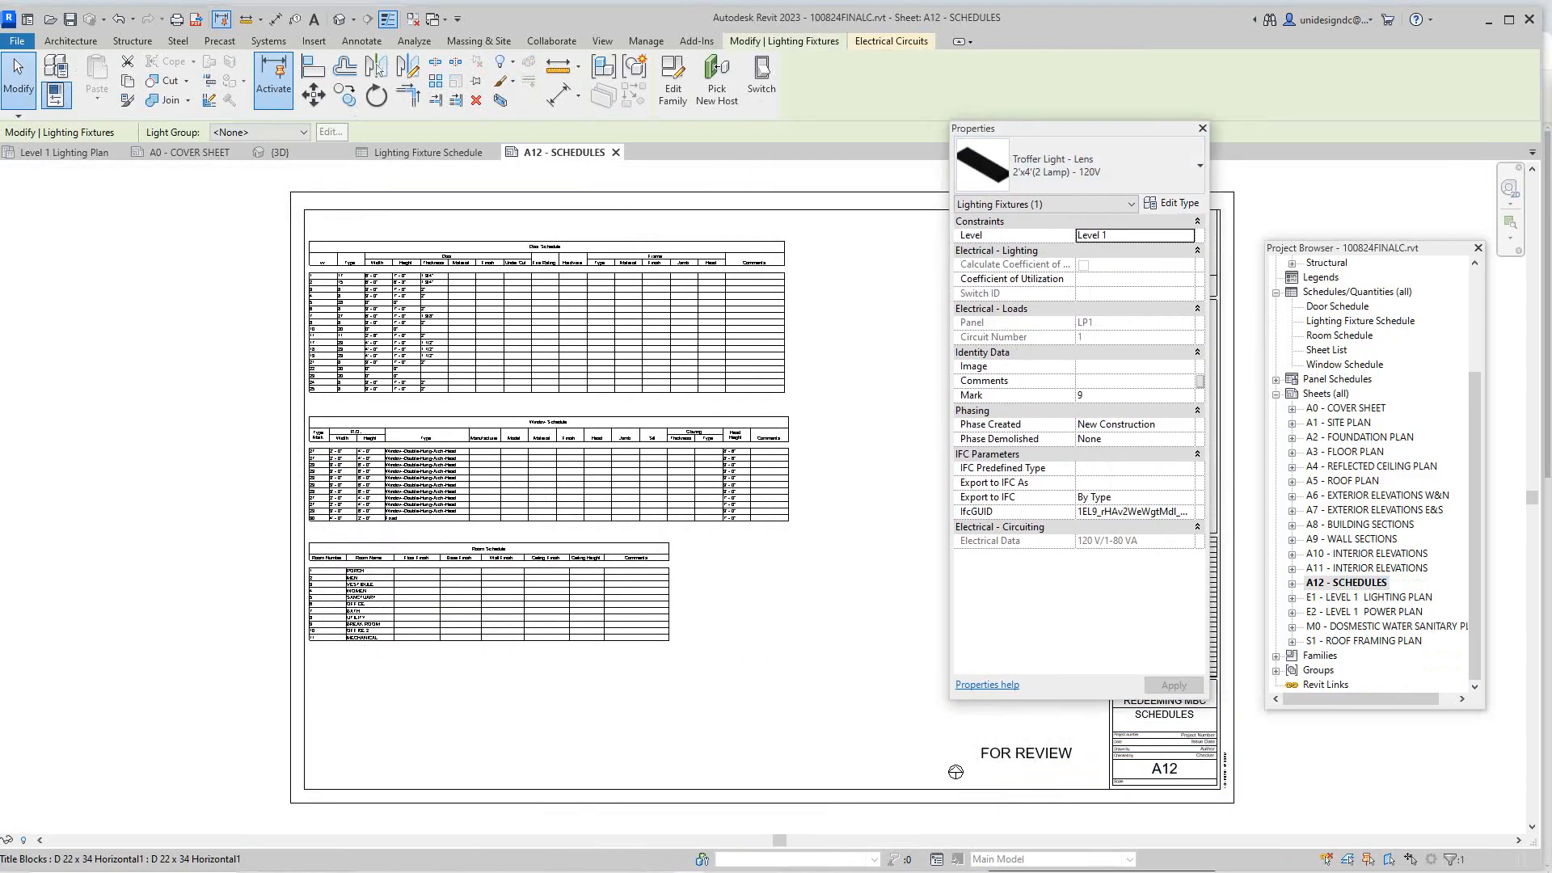
pyautogui.scroll(-2, 651, 409)
pyautogui.moveTo(651, 409)
pyautogui.mouseDown(button='middle')
pyautogui.moveTo(701, 347)
pyautogui.moveTo(535, 406)
pyautogui.mouseUp(button='middle')
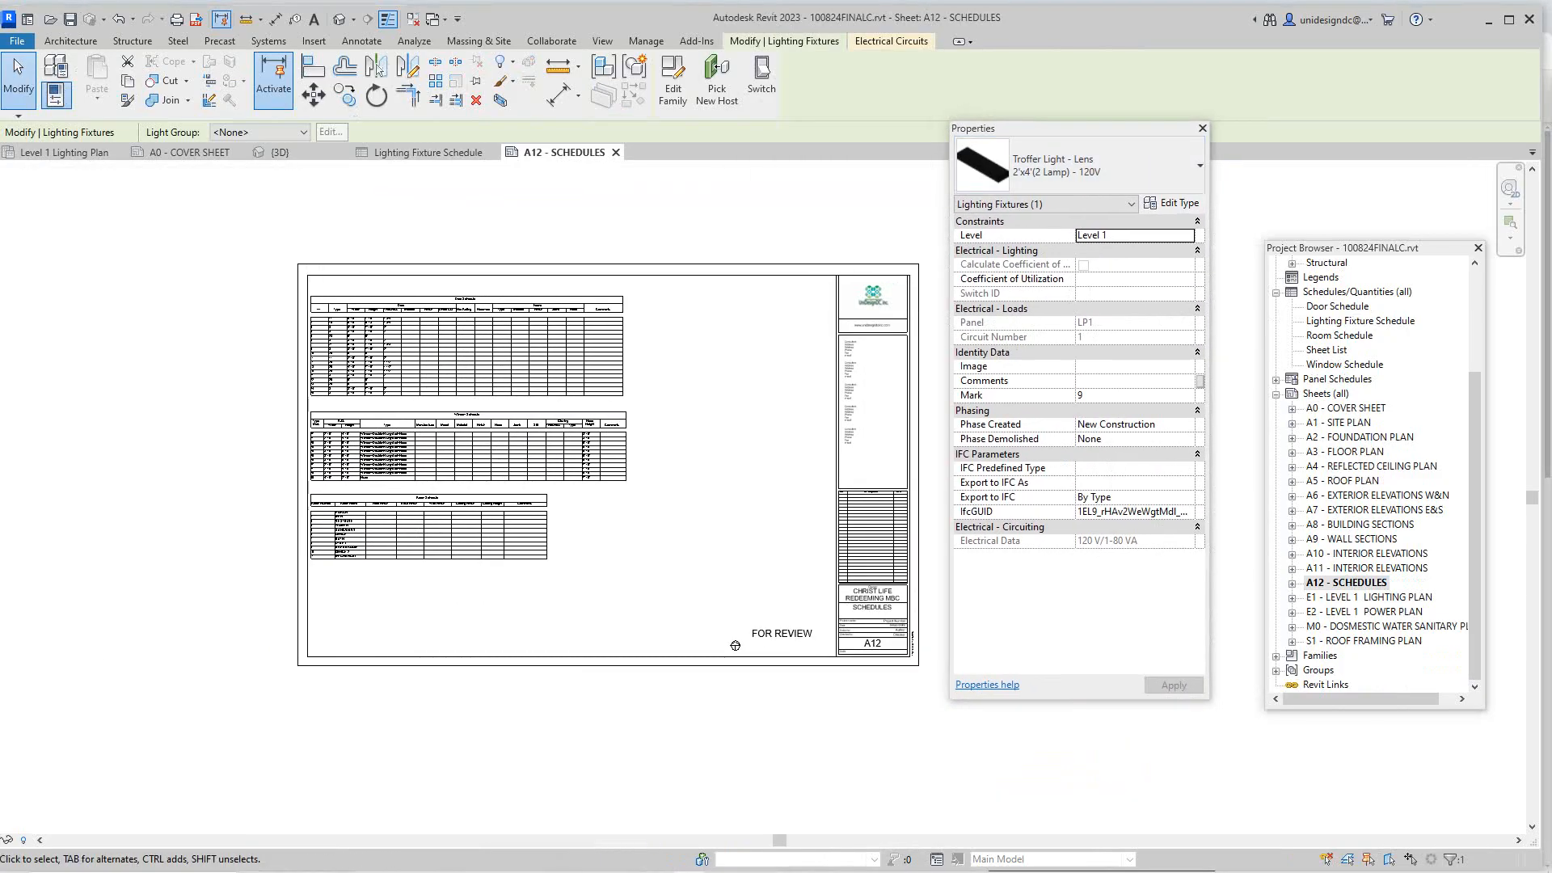
# Step: Place the Lighting Fixture Schedule on sheet A12 in the empty area between the window schedule and the title block
pyautogui.scroll(3, 1374, 477)
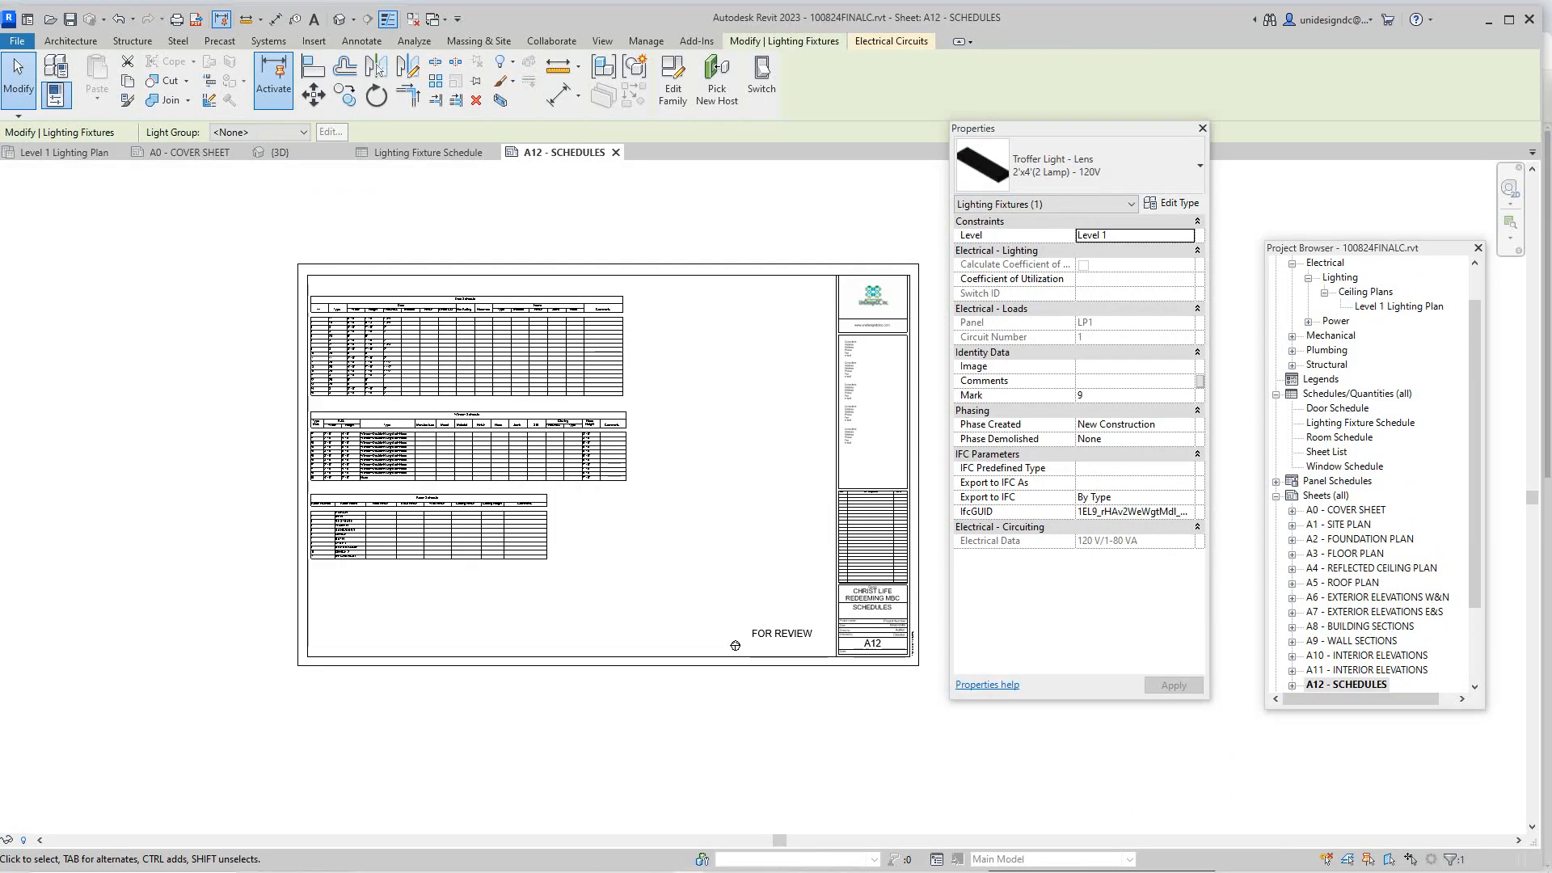
pyautogui.click(1360, 422)
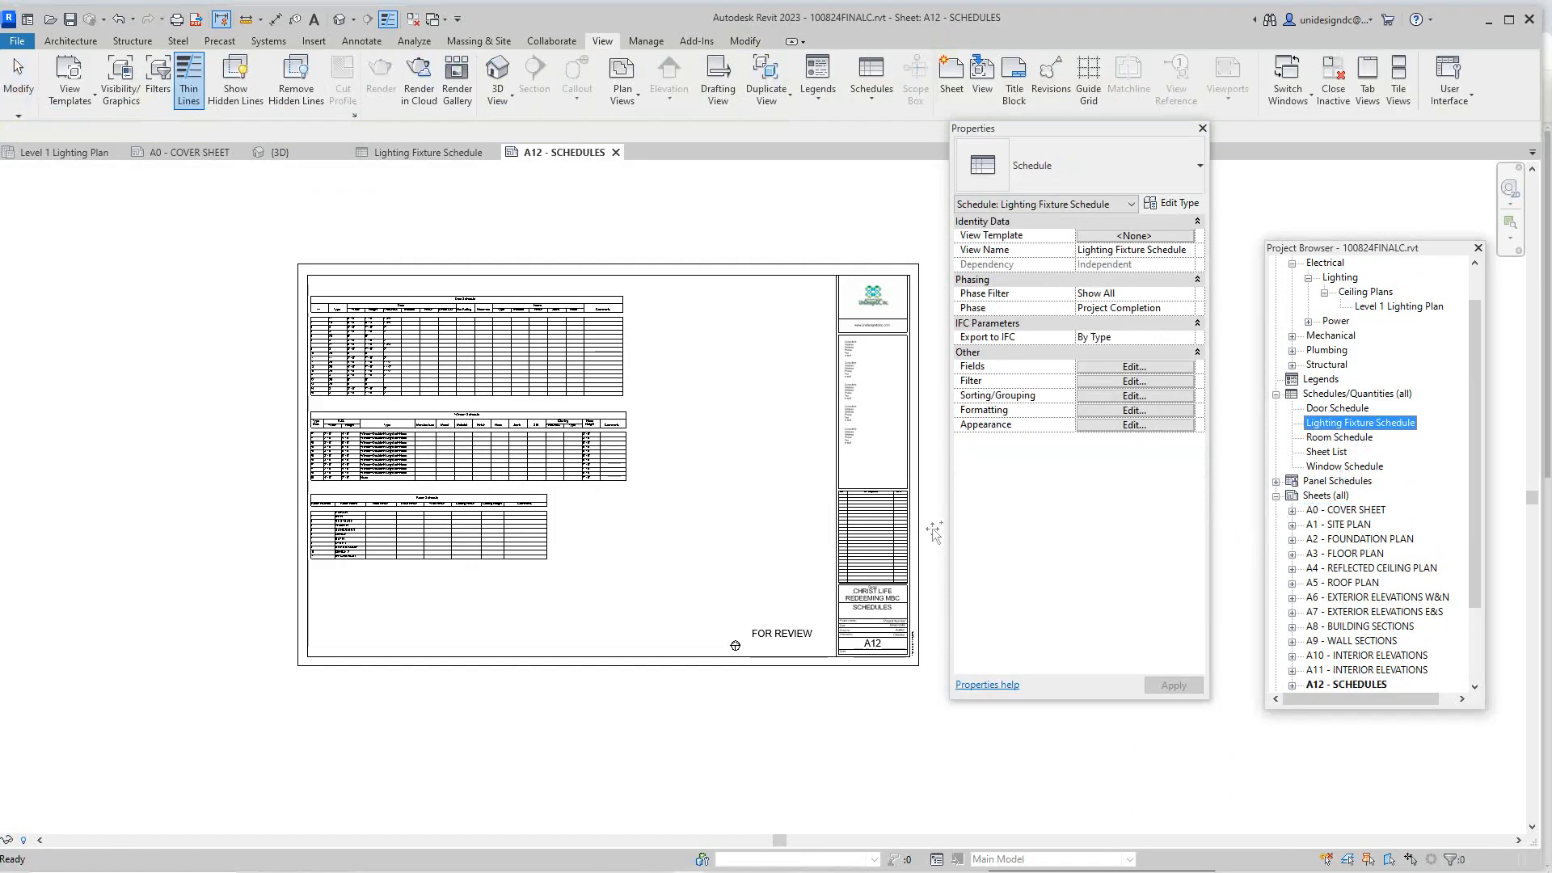
pyautogui.moveTo(935, 534); pyautogui.dragTo(741, 536)
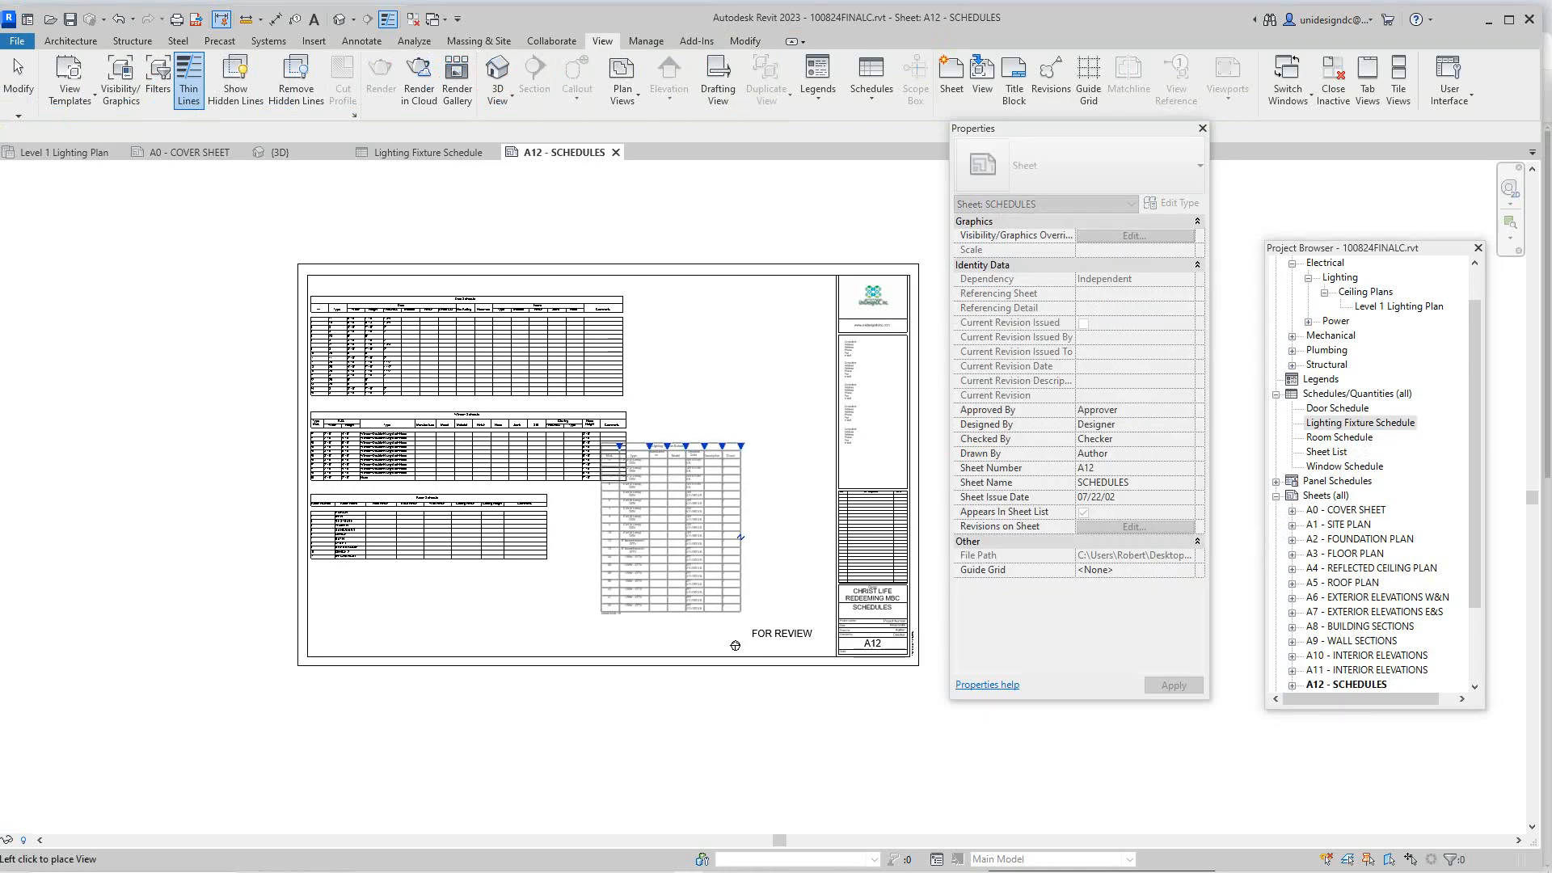
pyautogui.click(805, 469)
pyautogui.scroll(4, 708, 405)
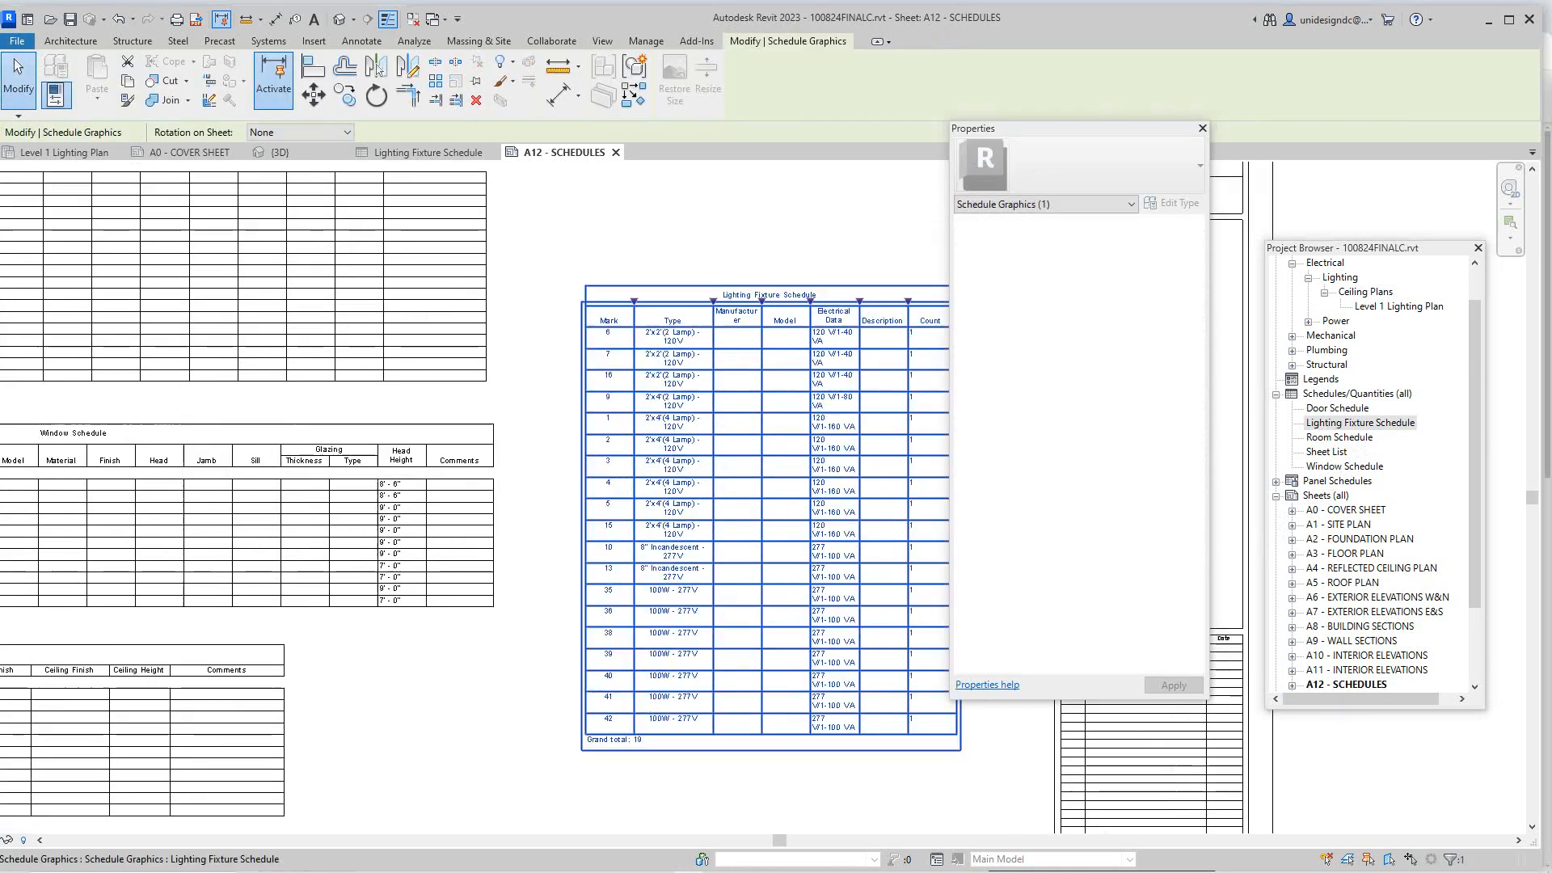
# Step: Widen the Type and Electrical Data columns of the placed lighting fixture schedule so their entries fit on one line
pyautogui.scroll(-4, 629, 397)
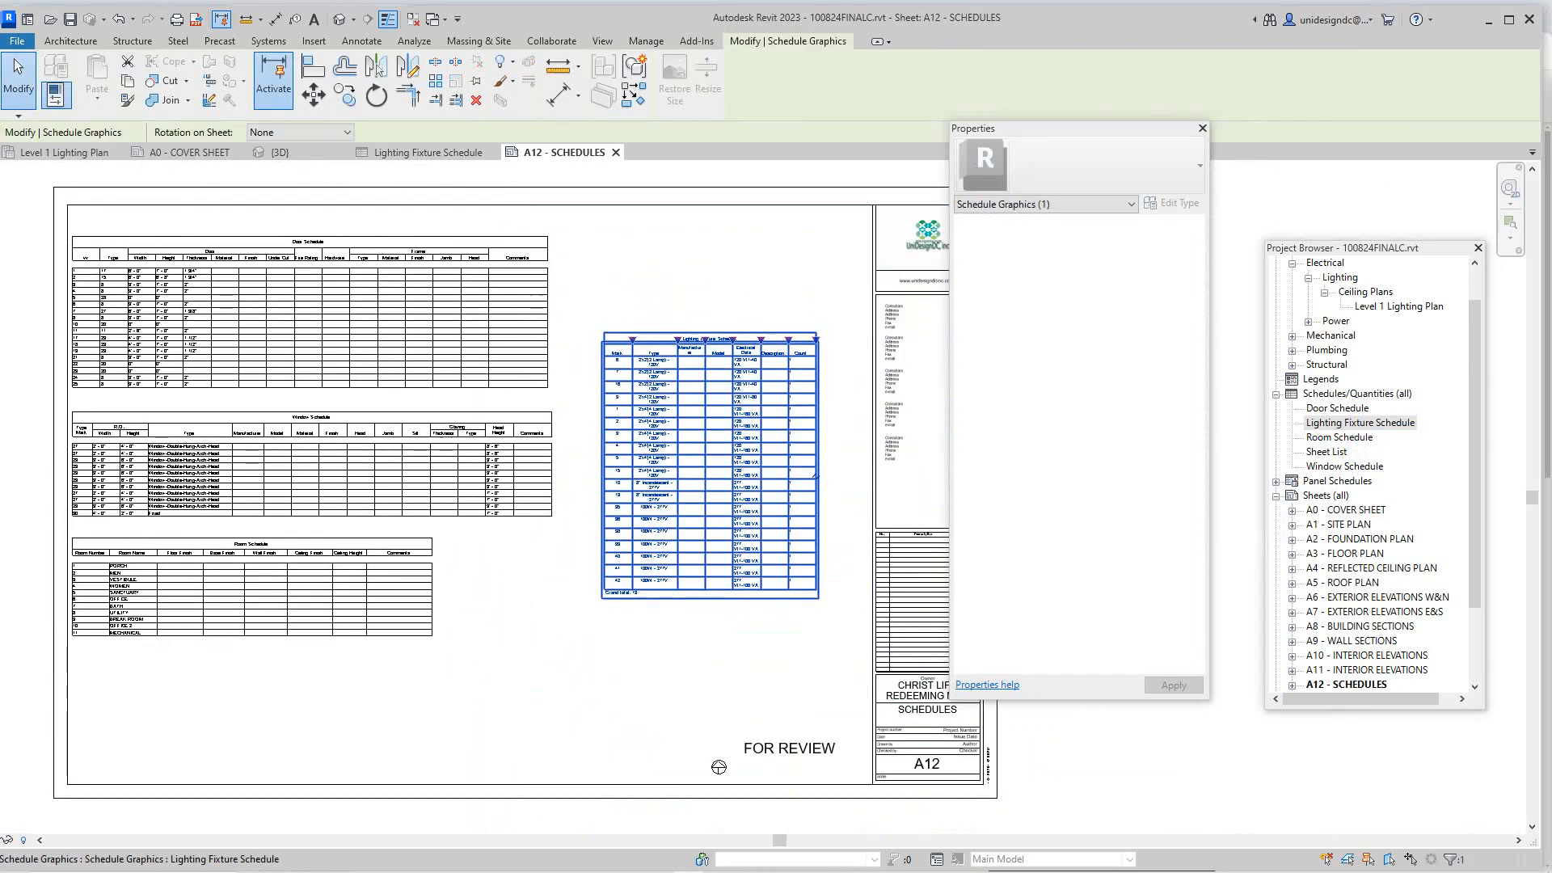
pyautogui.scroll(6, 687, 413)
pyautogui.scroll(-1, 668, 404)
pyautogui.moveTo(668, 404); pyautogui.dragTo(633, 507, button='middle')
pyautogui.scroll(2, 628, 370)
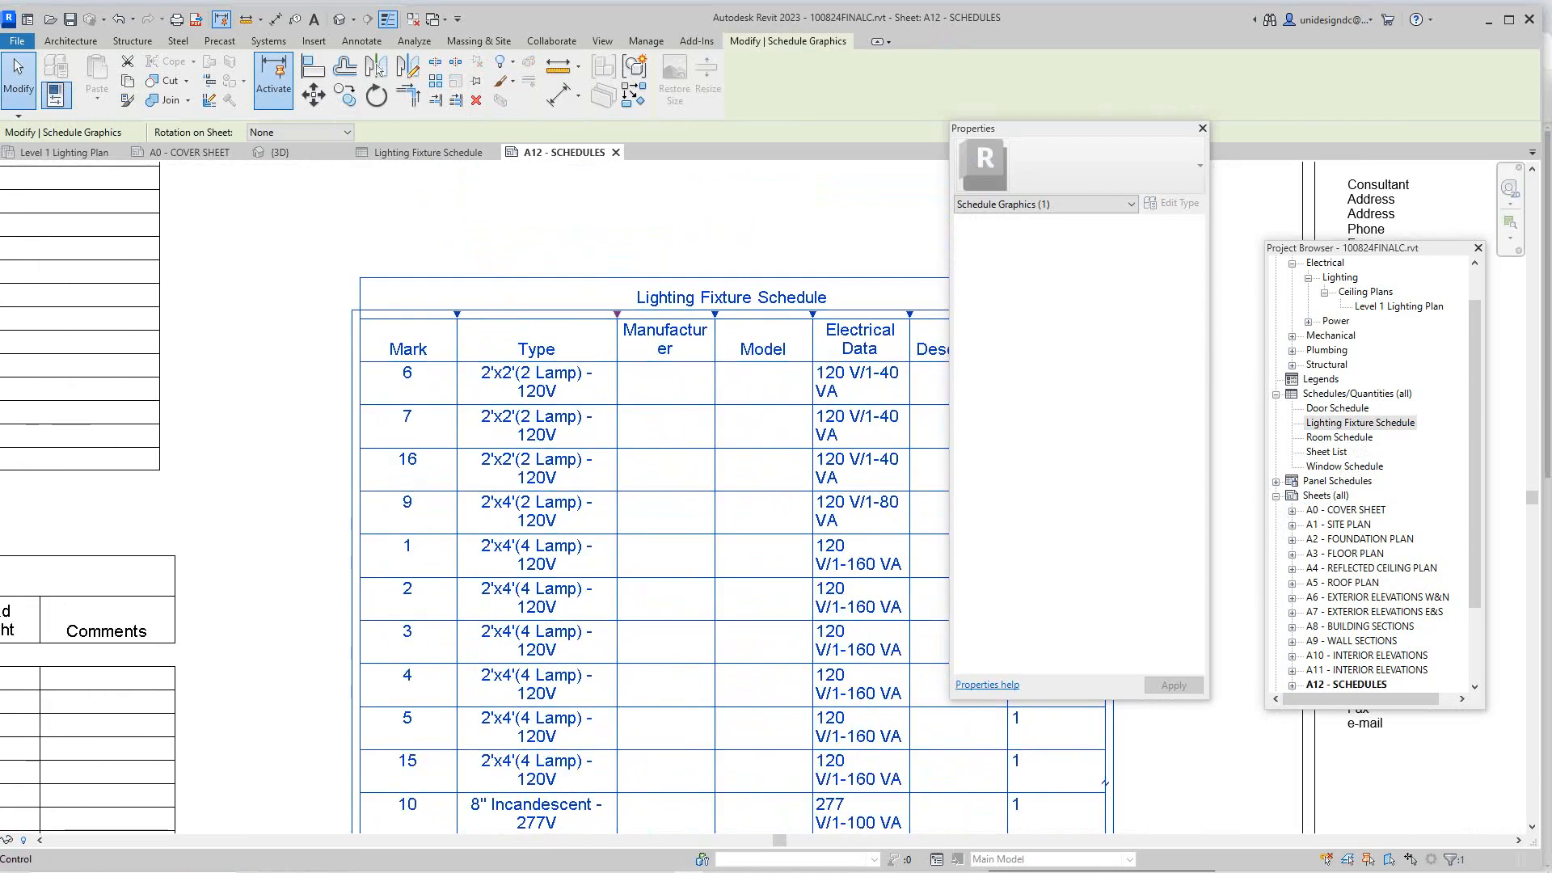
pyautogui.moveTo(617, 314); pyautogui.dragTo(650, 314)
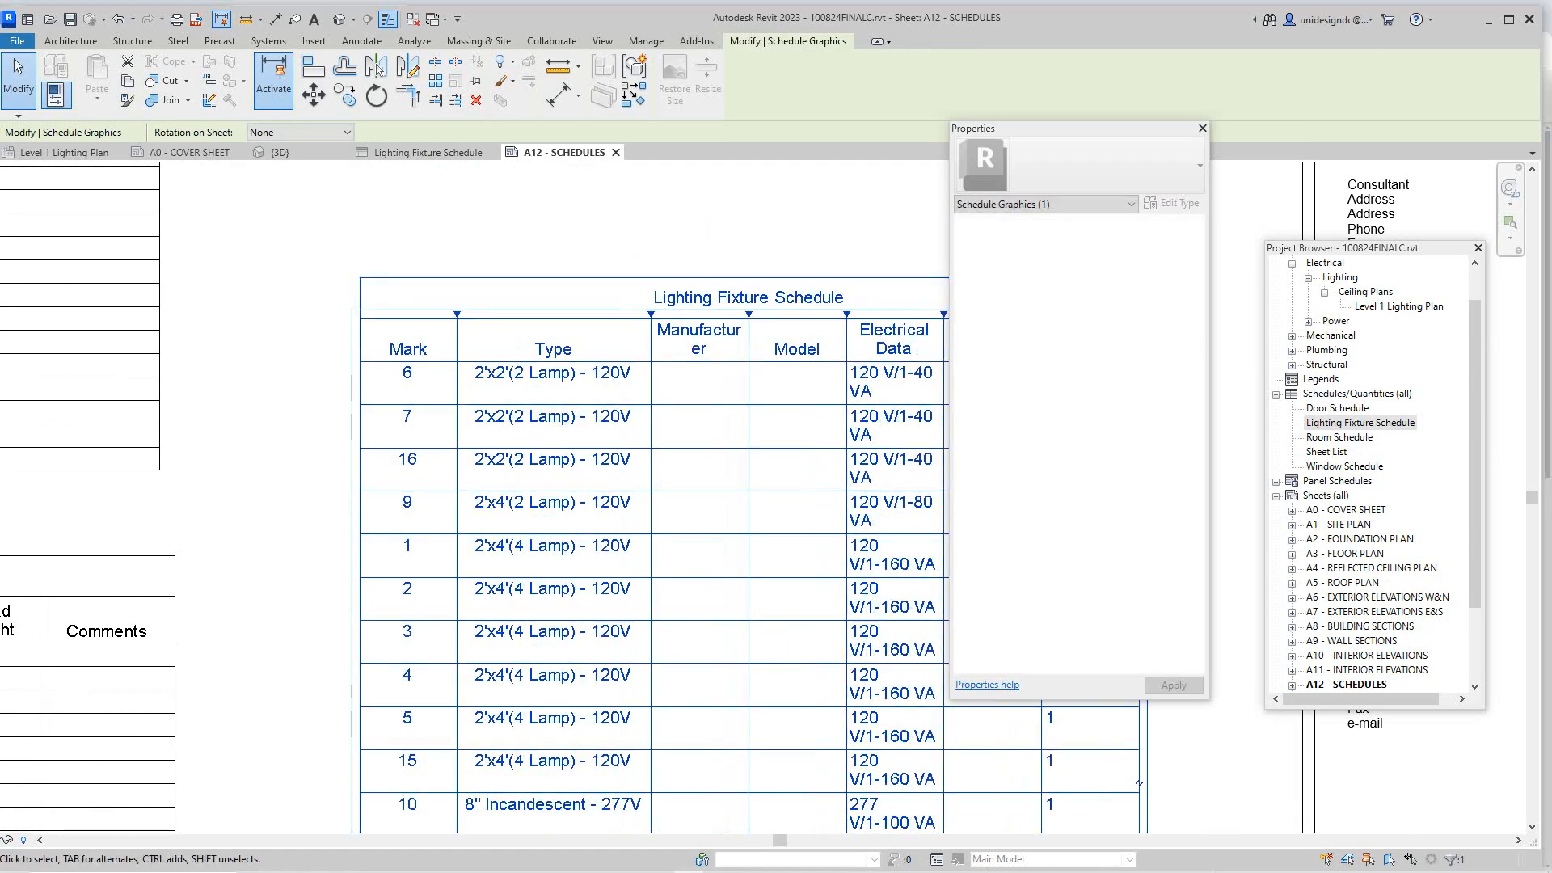
pyautogui.scroll(-4, 590, 354)
pyautogui.moveTo(869, 340); pyautogui.dragTo(747, 325, button='middle')
pyautogui.scroll(2, 747, 325)
pyautogui.moveTo(640, 314); pyautogui.dragTo(667, 313)
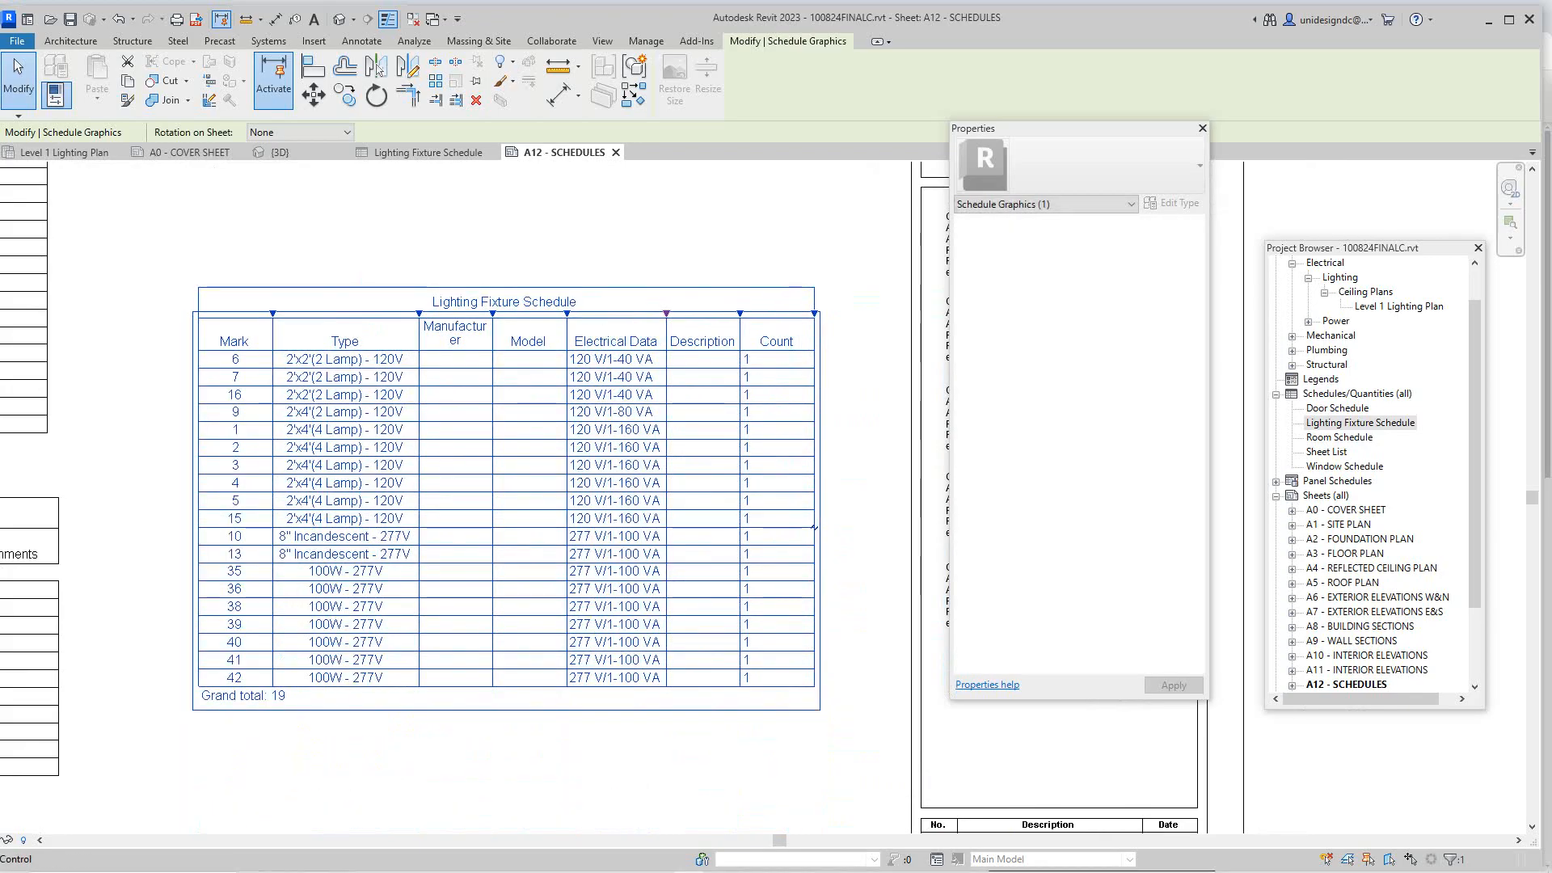
pyautogui.scroll(-5, 666, 341)
pyautogui.moveTo(726, 352)
pyautogui.mouseDown(button='middle')
pyautogui.moveTo(724, 335)
pyautogui.moveTo(718, 349)
pyautogui.mouseUp(button='middle')
pyautogui.press('Escape')
# Step: Open the lighting fixture schedule from the sheet, move the Count field to the first position before Mark, and apply the change
pyautogui.click(718, 349)
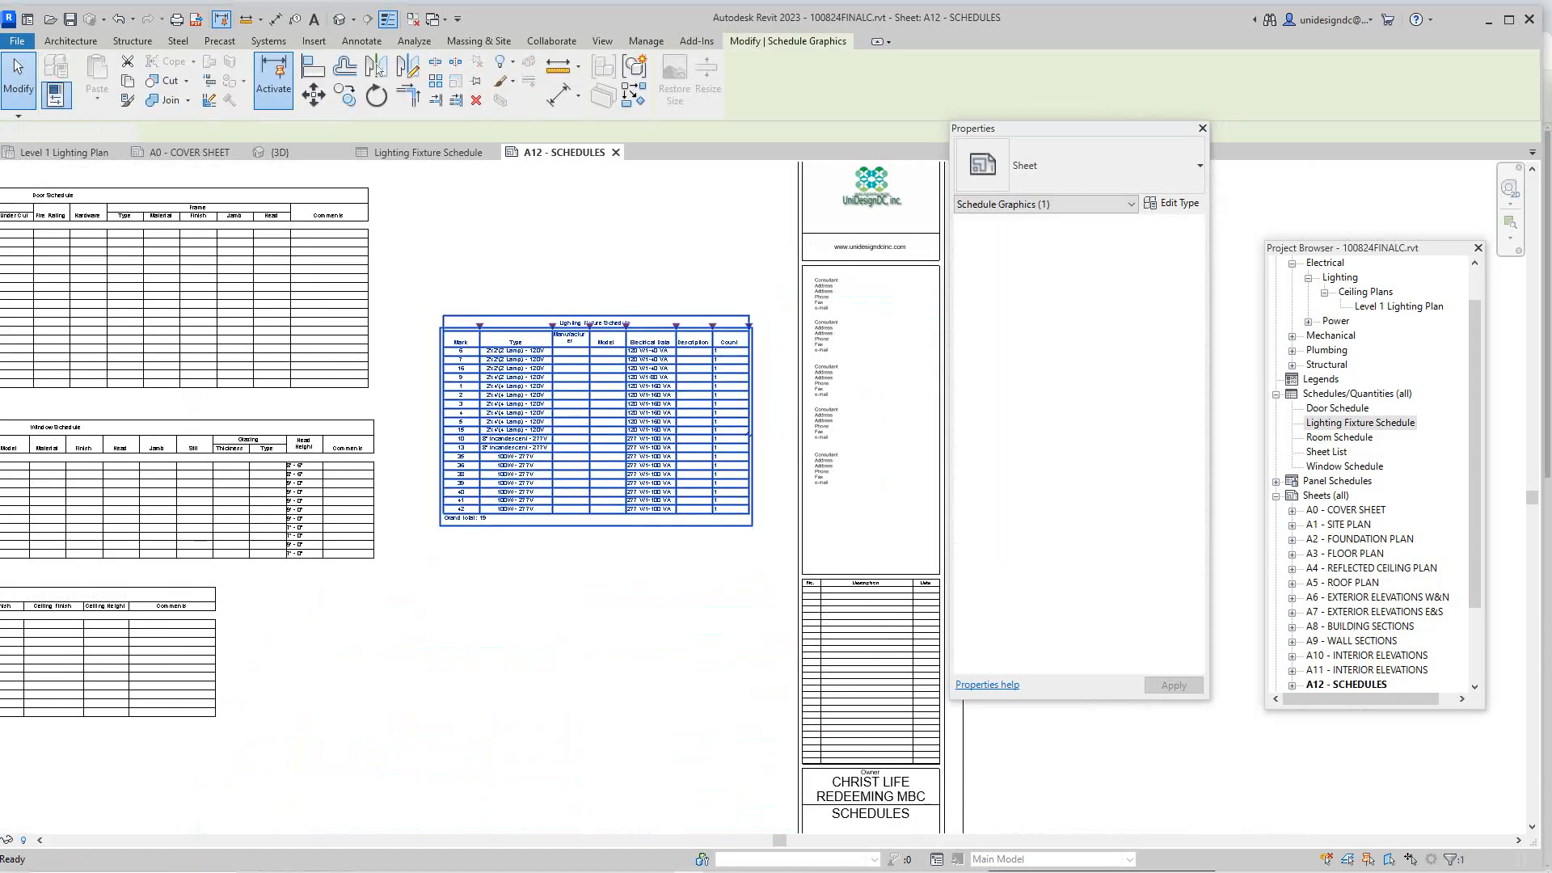
pyautogui.doubleClick(718, 350)
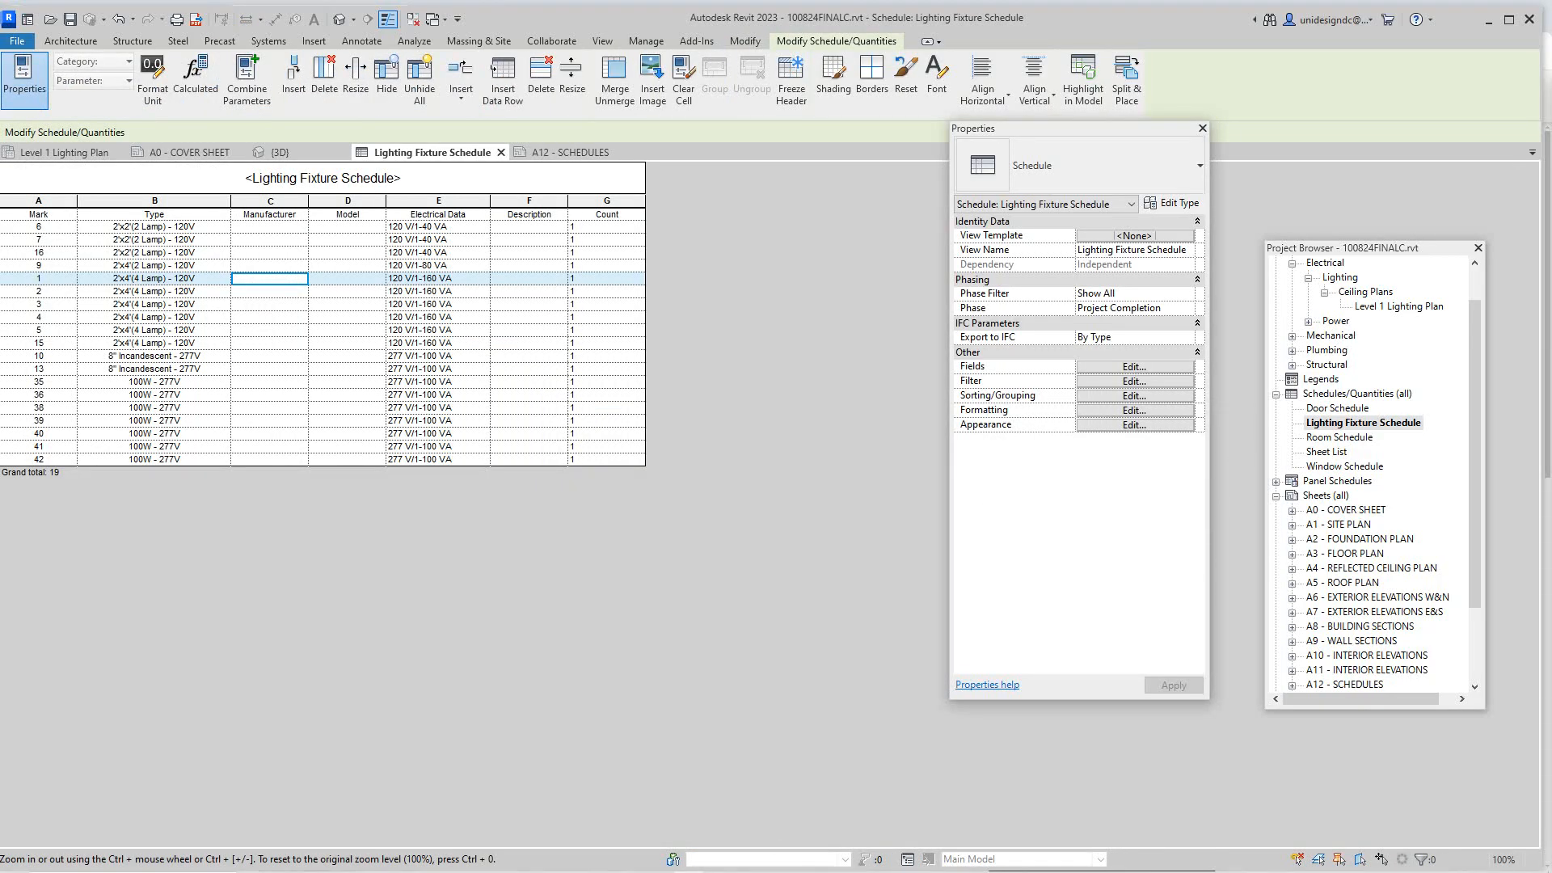
pyautogui.click(1134, 366)
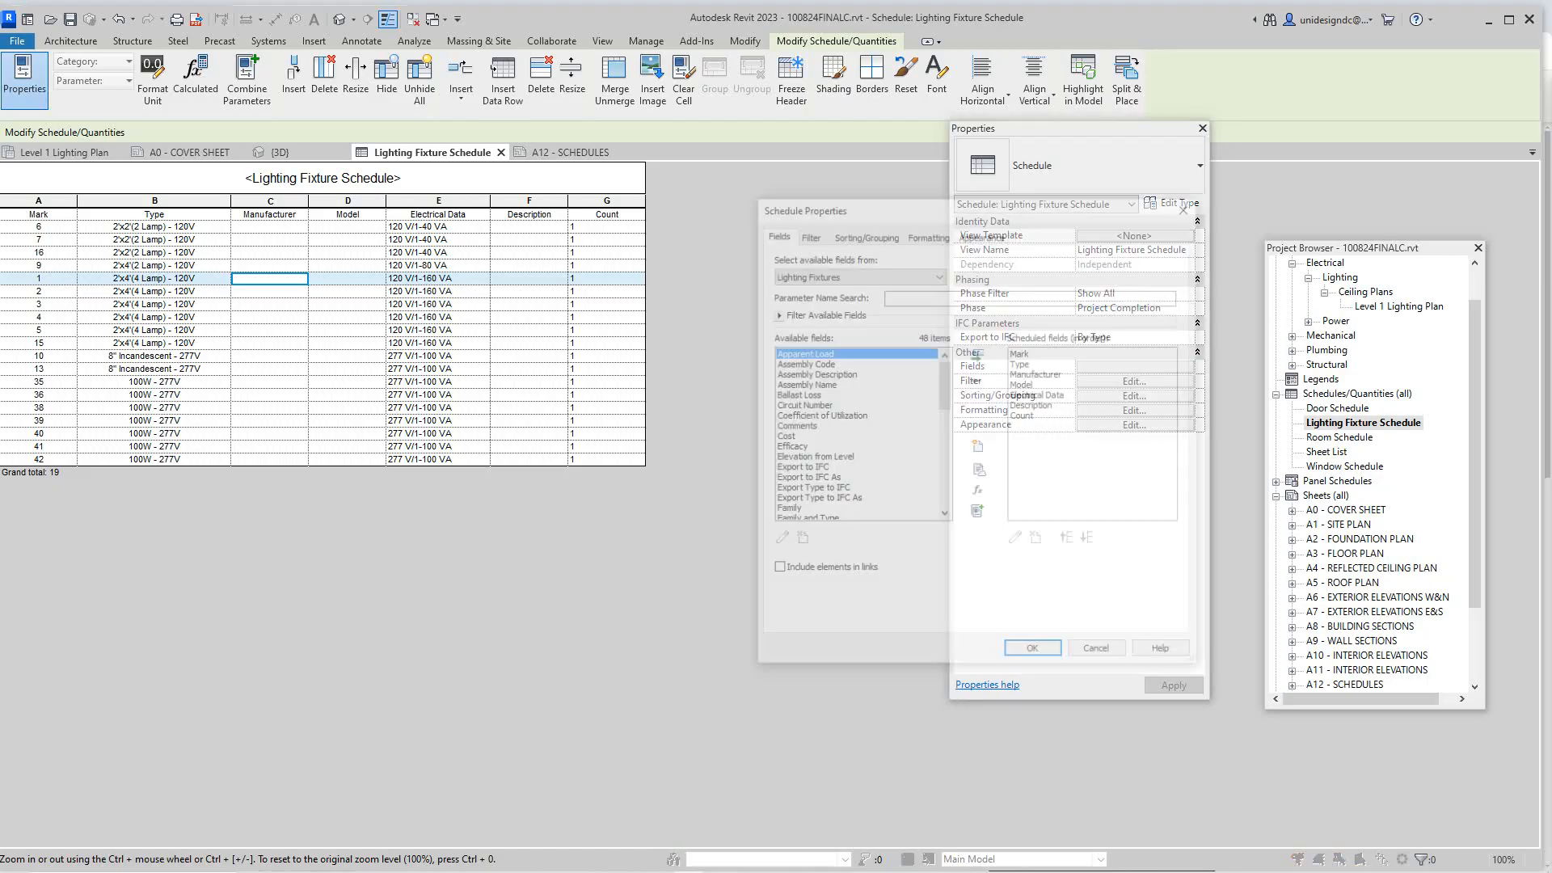
pyautogui.click(1023, 415)
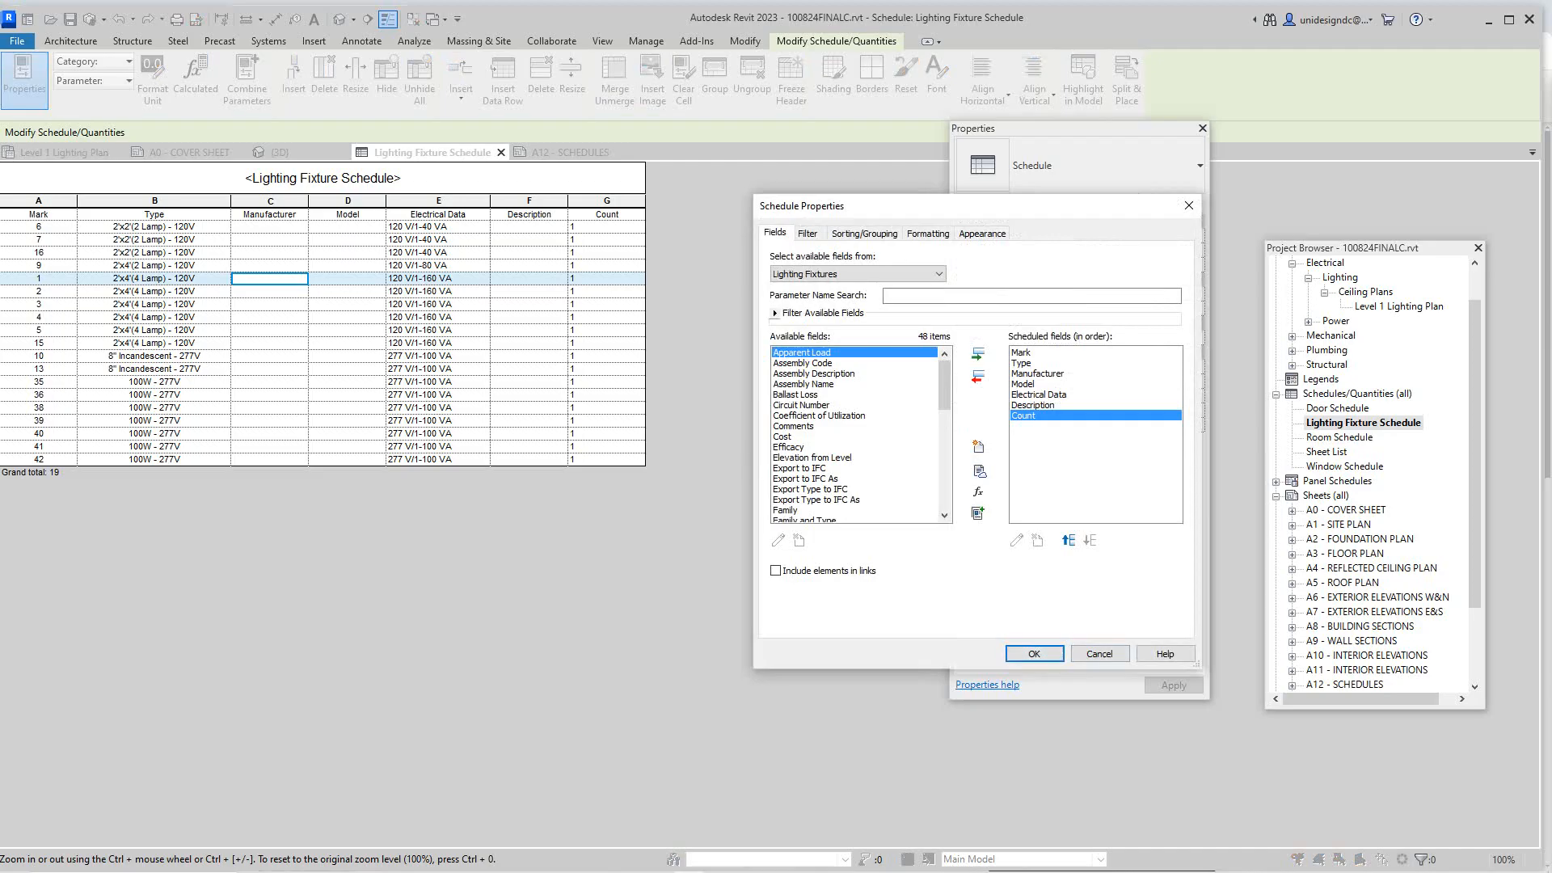
pyautogui.click(1069, 540)
pyautogui.click(1068, 540)
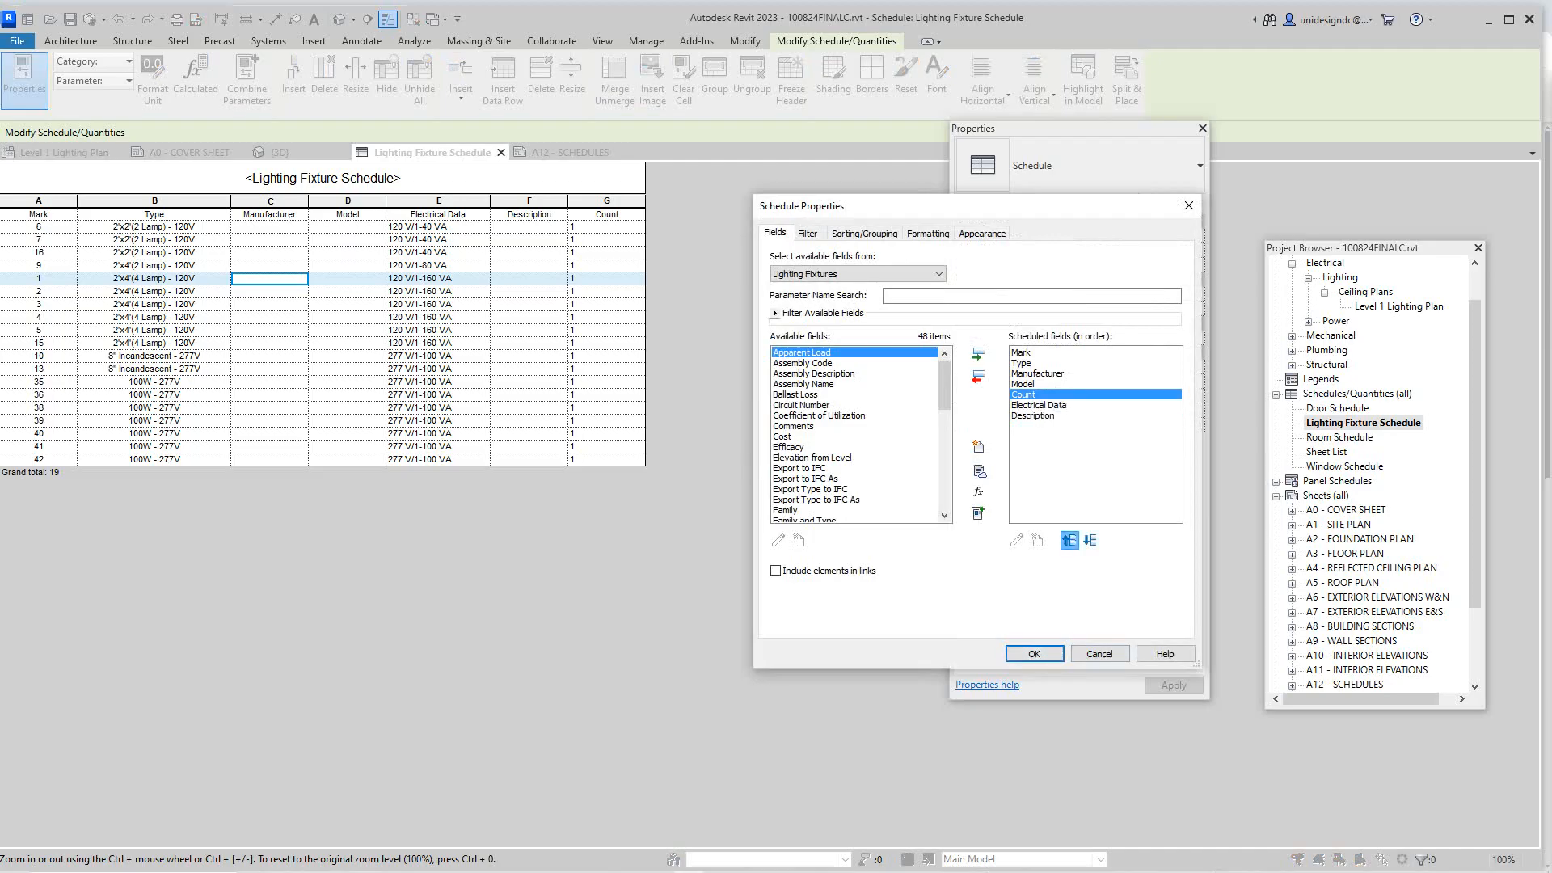
pyautogui.click(1068, 540)
pyautogui.click(1069, 540)
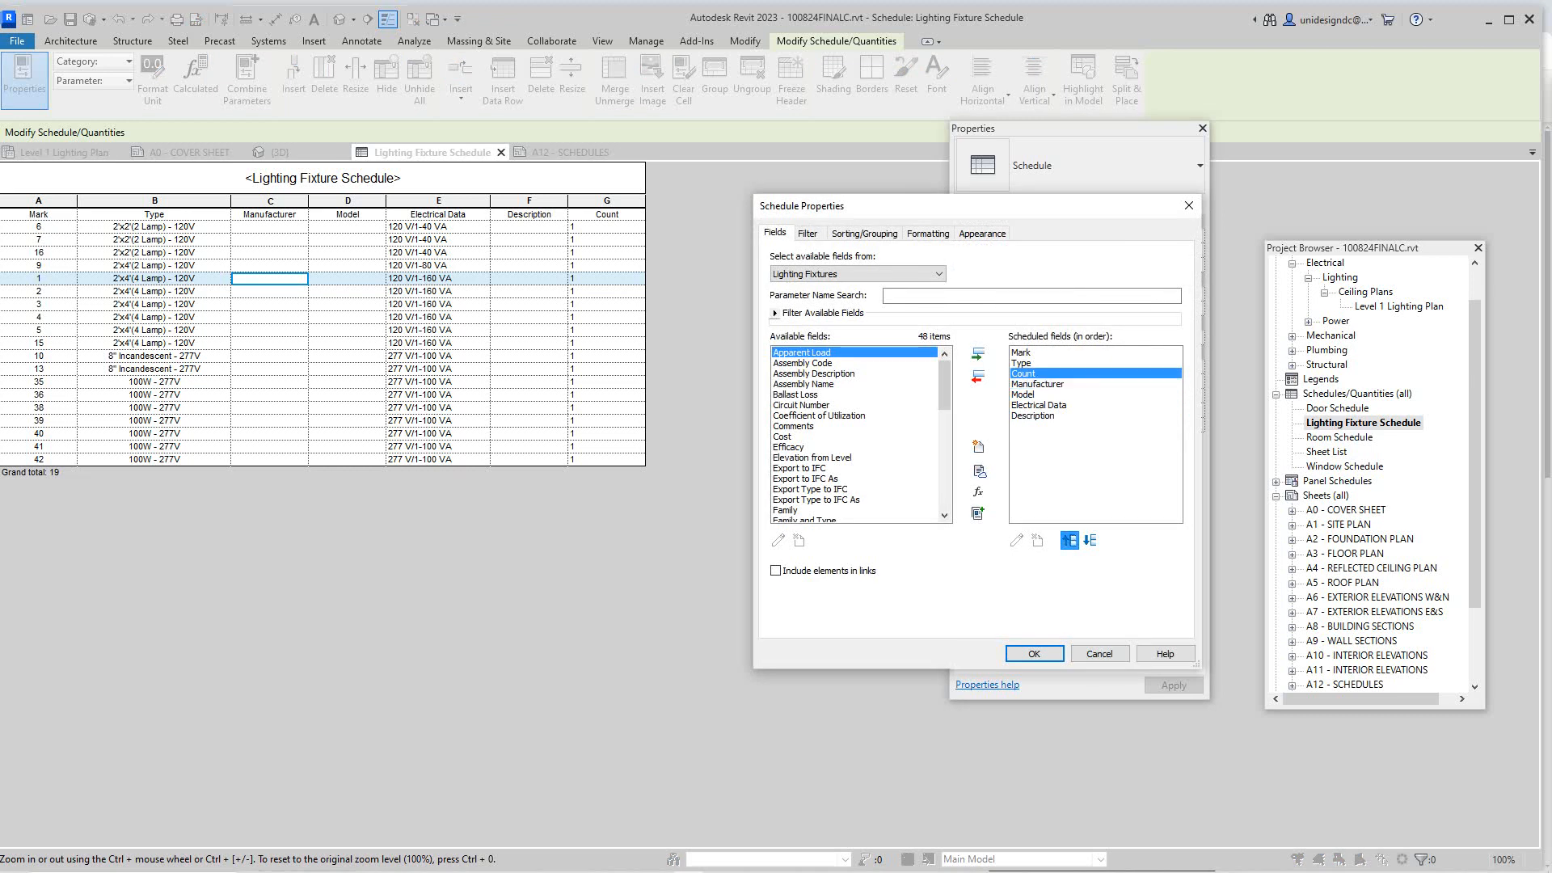
pyautogui.click(1068, 540)
pyautogui.click(1068, 540)
pyautogui.press('Return')
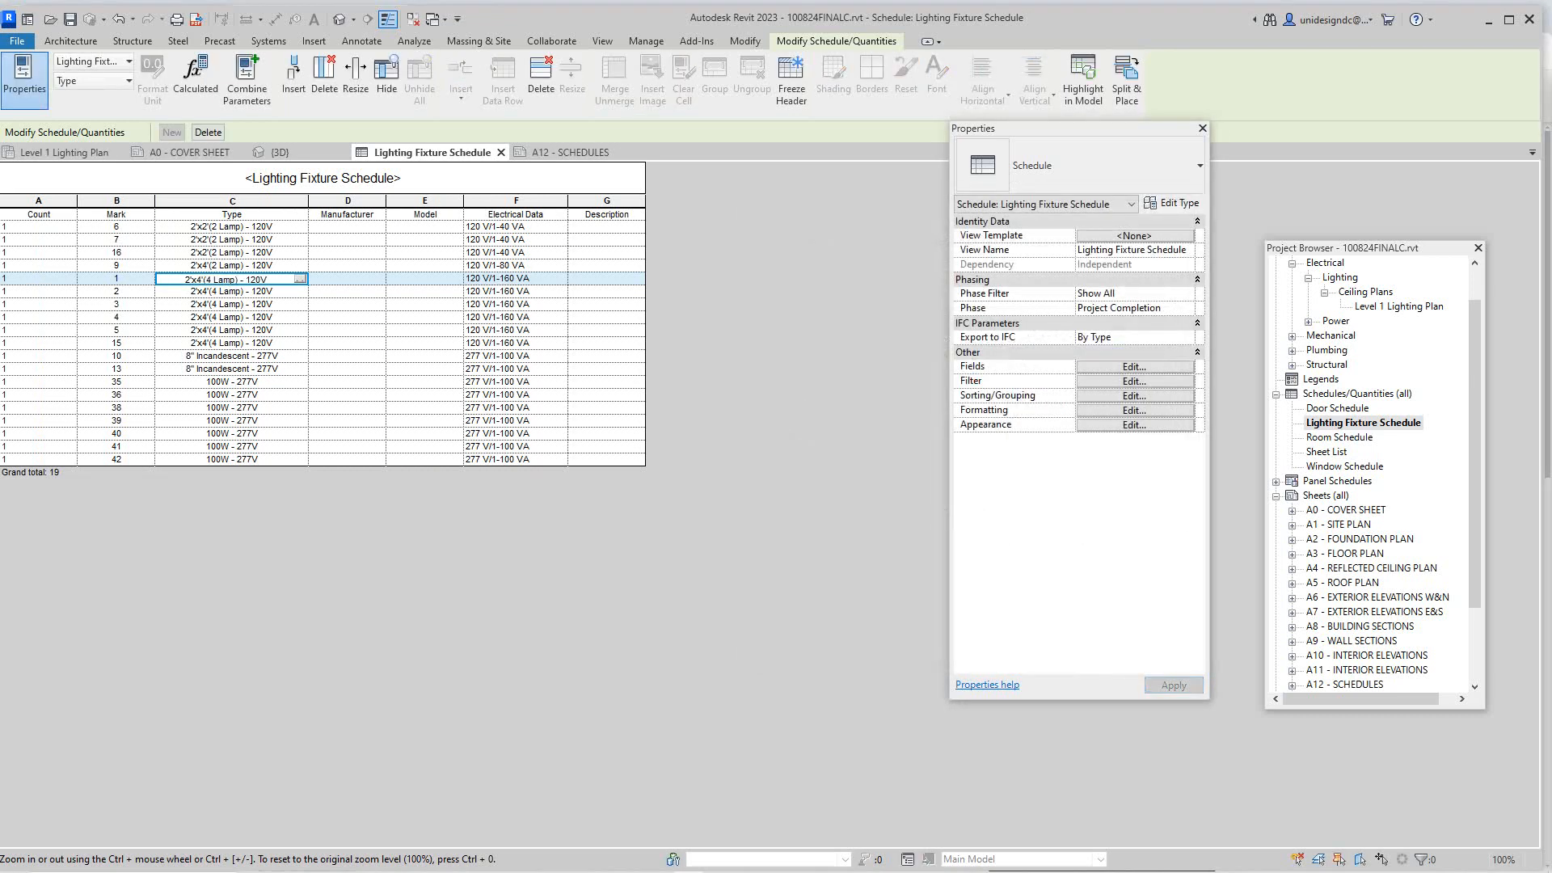
# Step: Set the Count field's alignment to Center in the schedule's formatting settings and apply the change
pyautogui.click(38, 201)
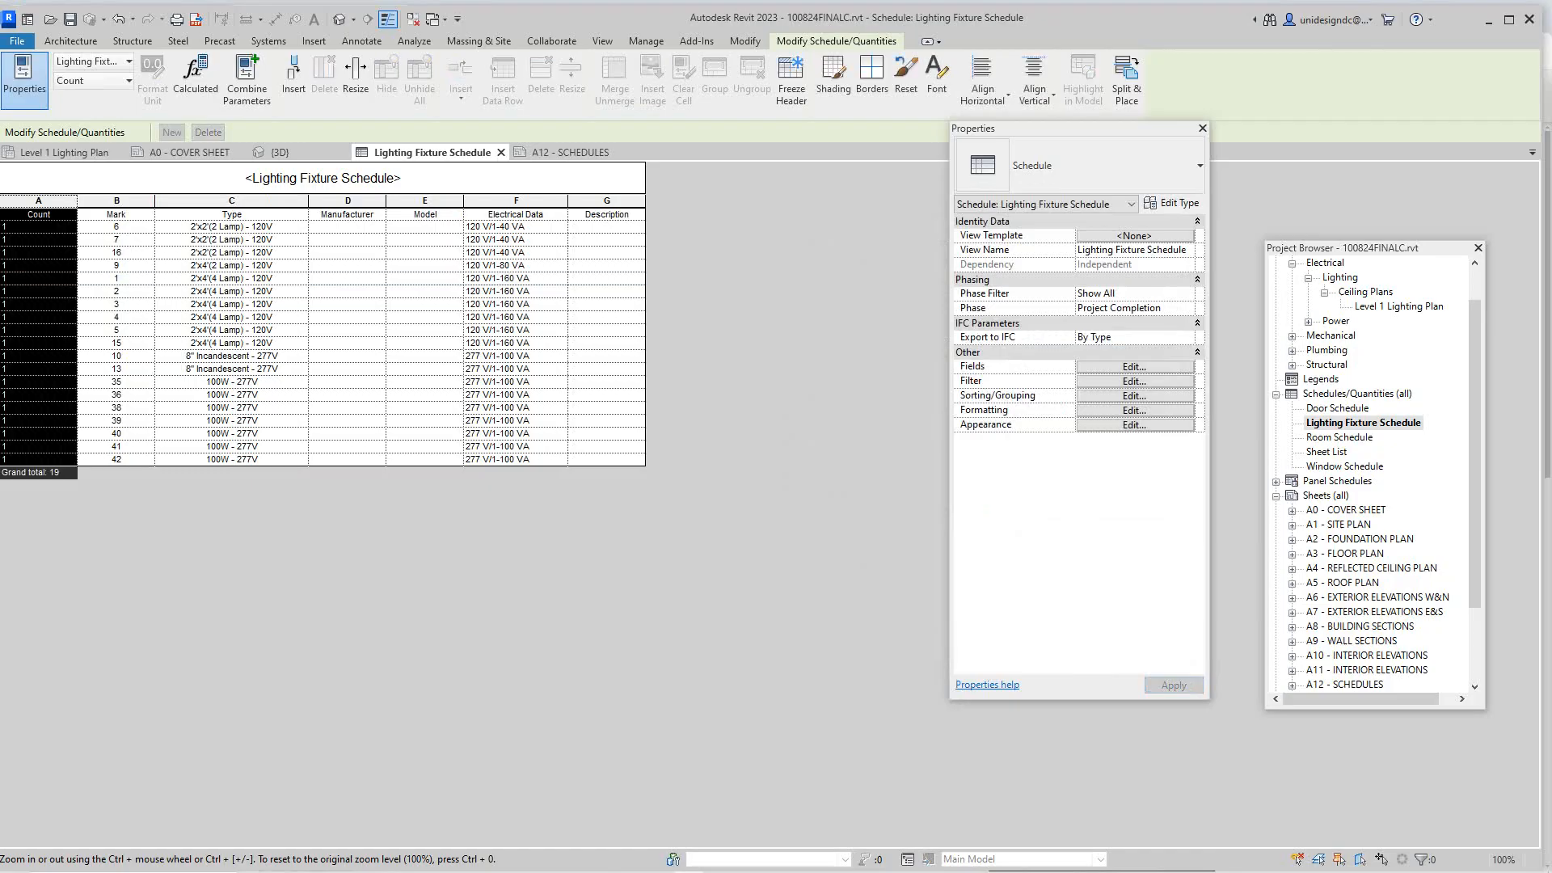
pyautogui.click(1134, 410)
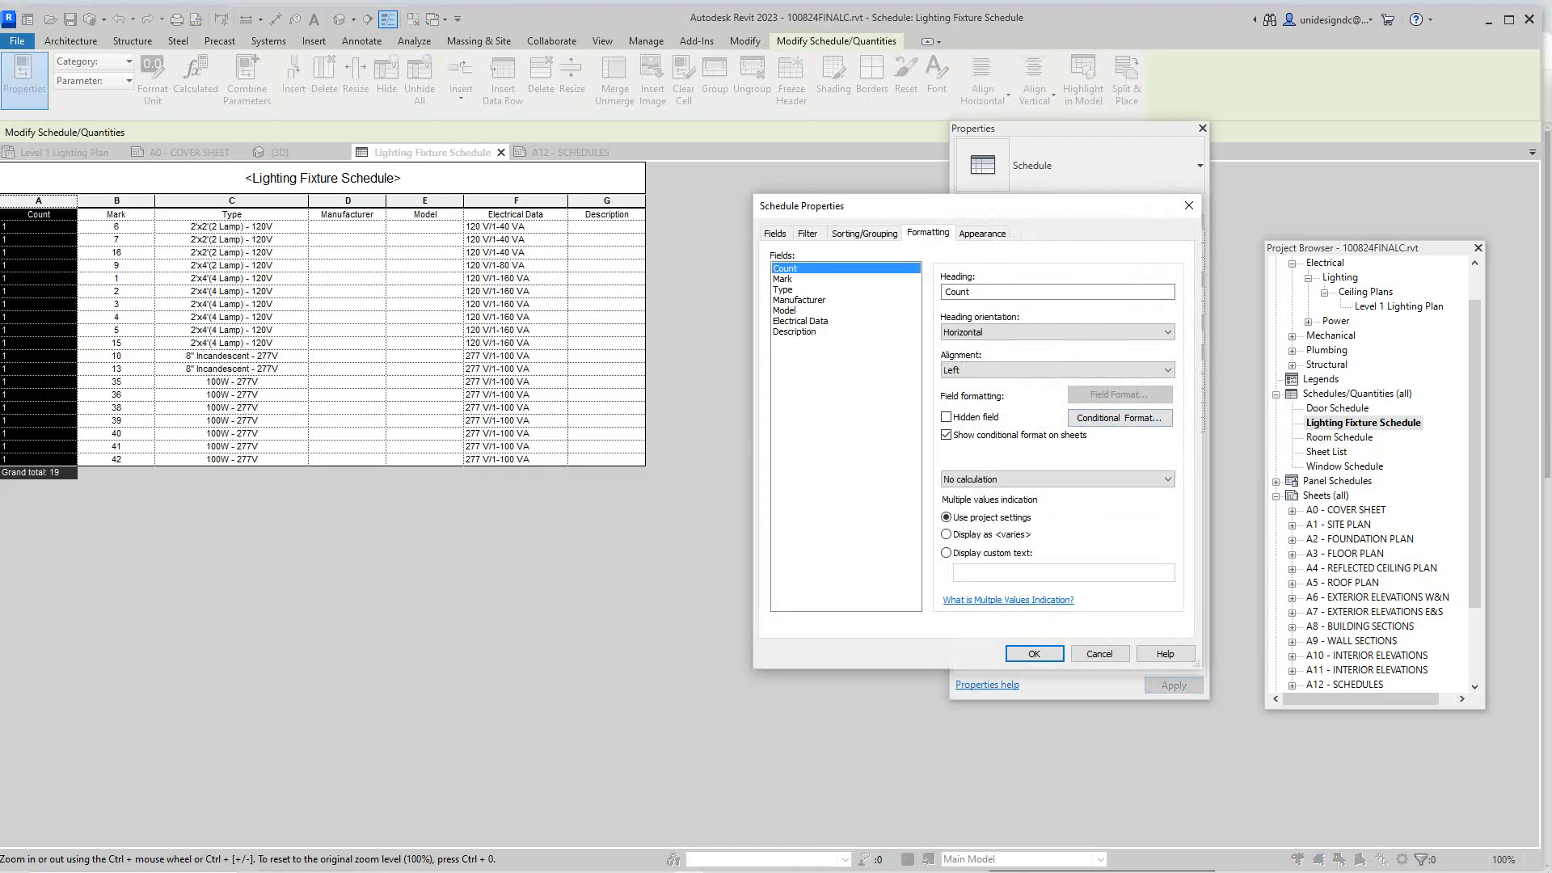
pyautogui.click(1043, 369)
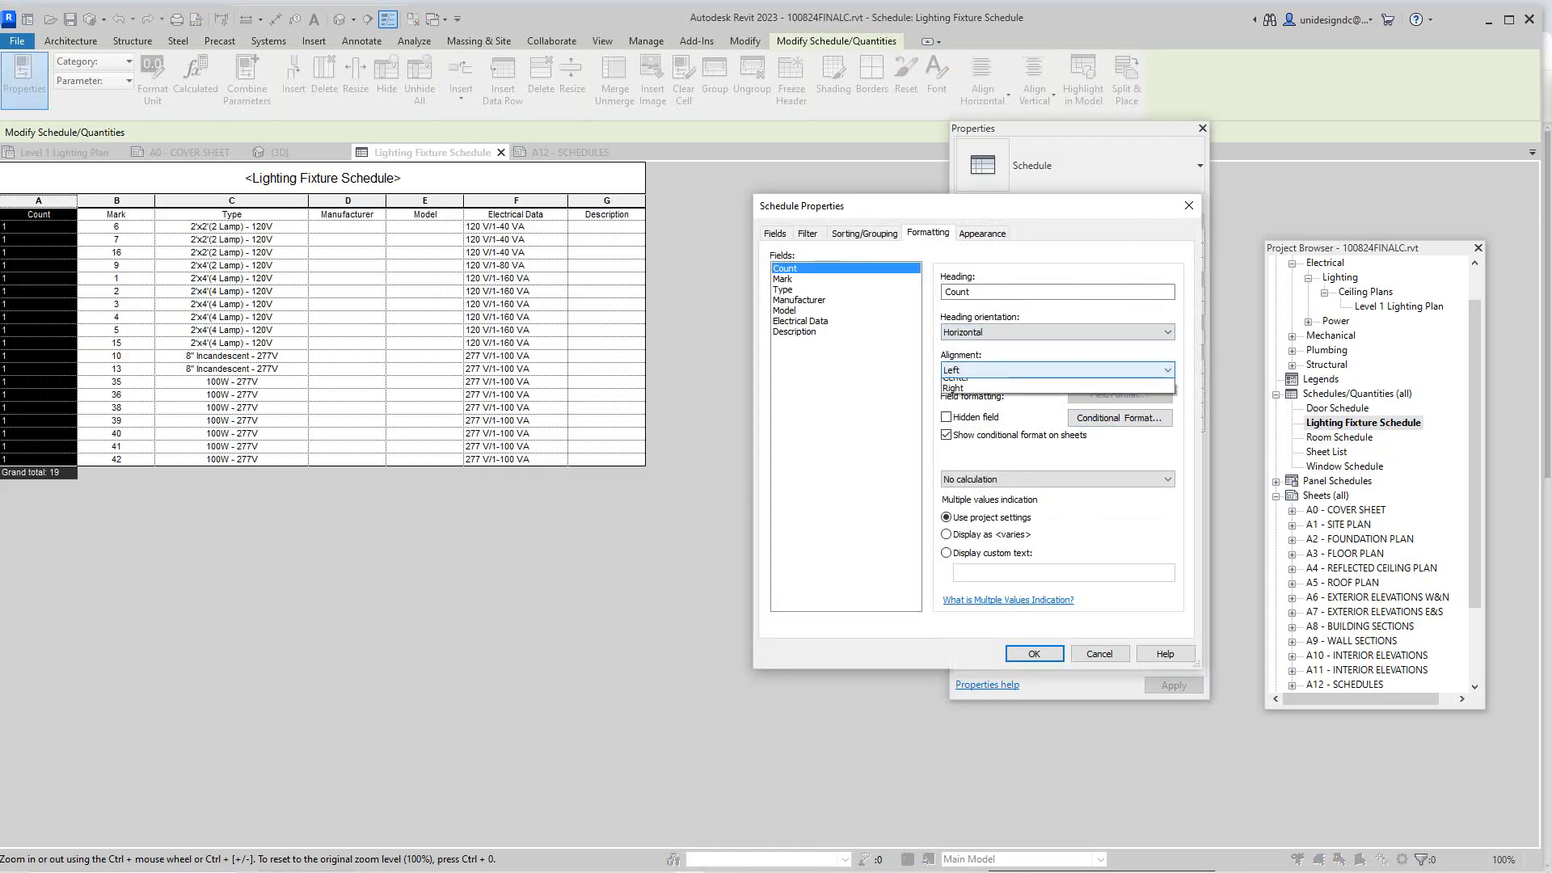
pyautogui.click(1043, 393)
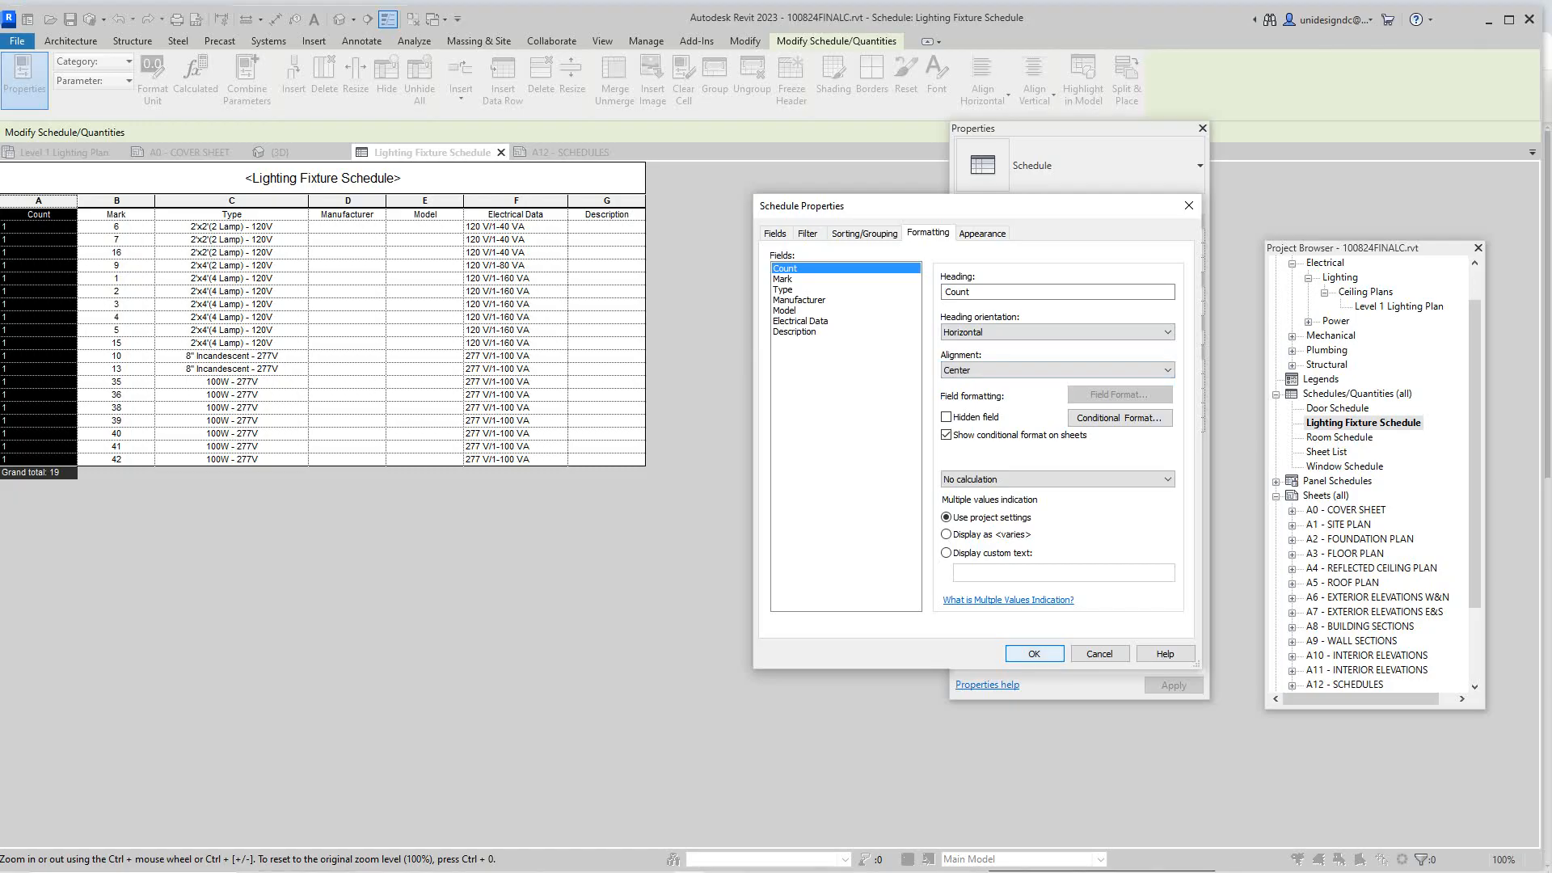
pyautogui.press('Return')
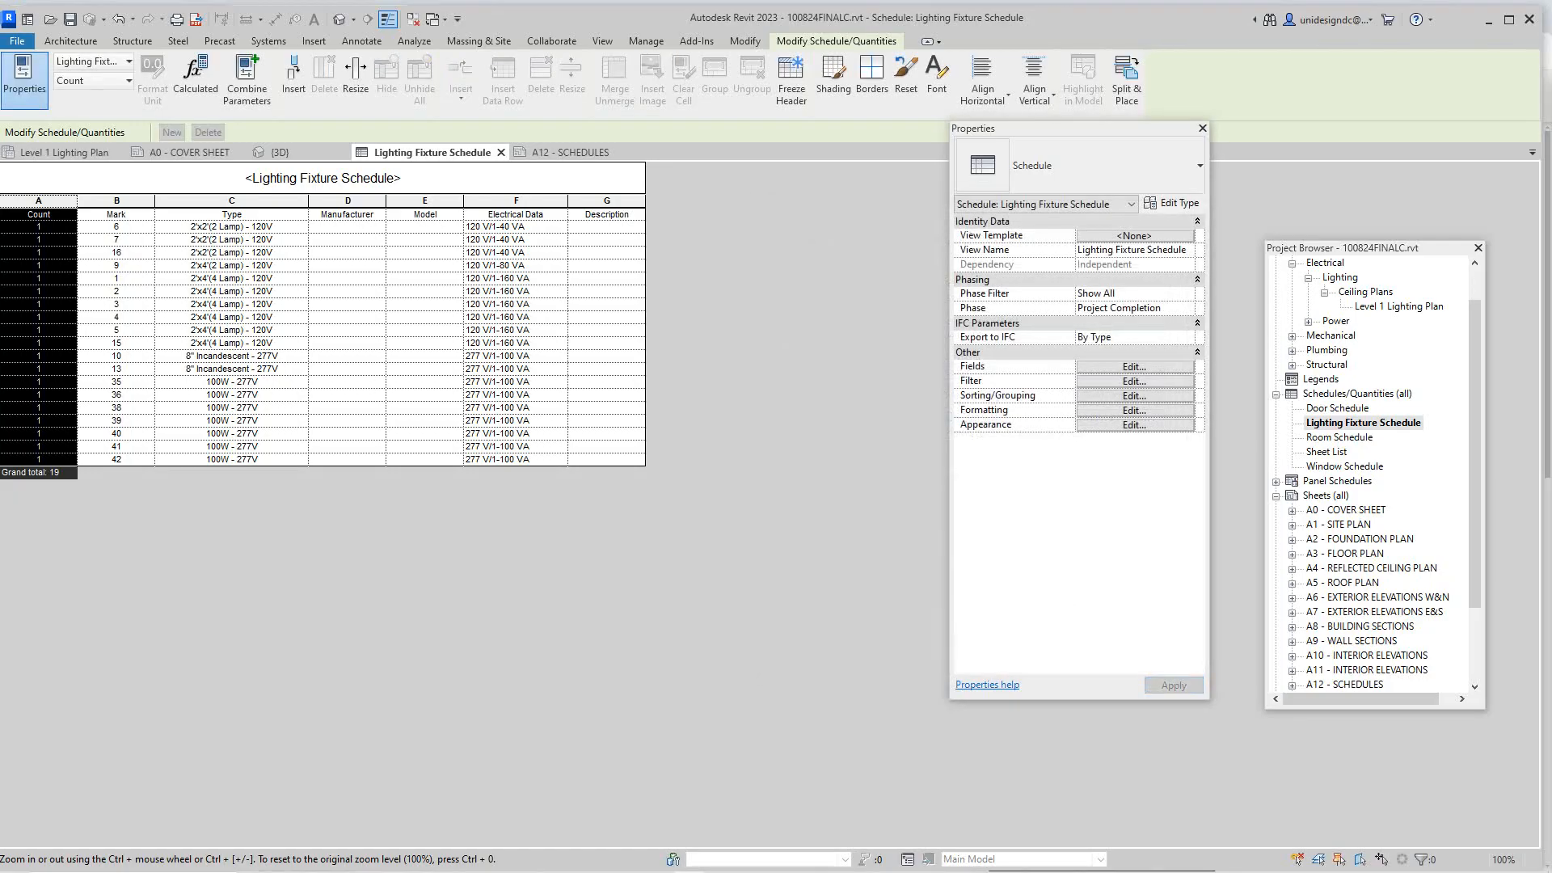
# Step: Return to sheet A12 and move the lighting fixture schedule up beside the door schedule, roughly level with its top
pyautogui.click(570, 152)
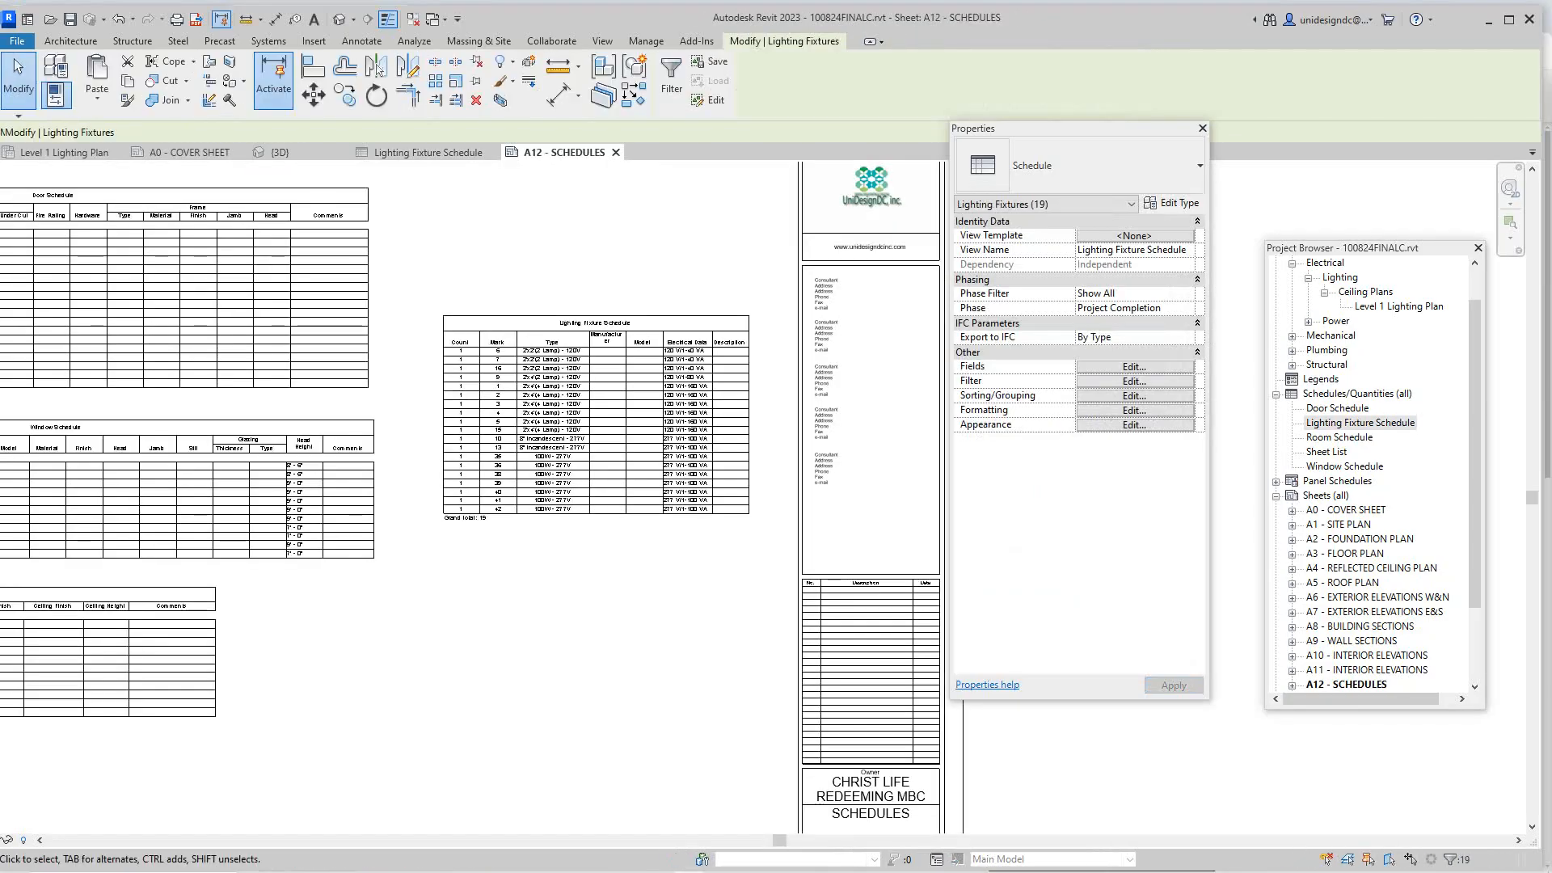
pyautogui.scroll(-1, 555, 458)
pyautogui.moveTo(555, 458); pyautogui.dragTo(538, 575, button='middle')
pyautogui.press('Escape')
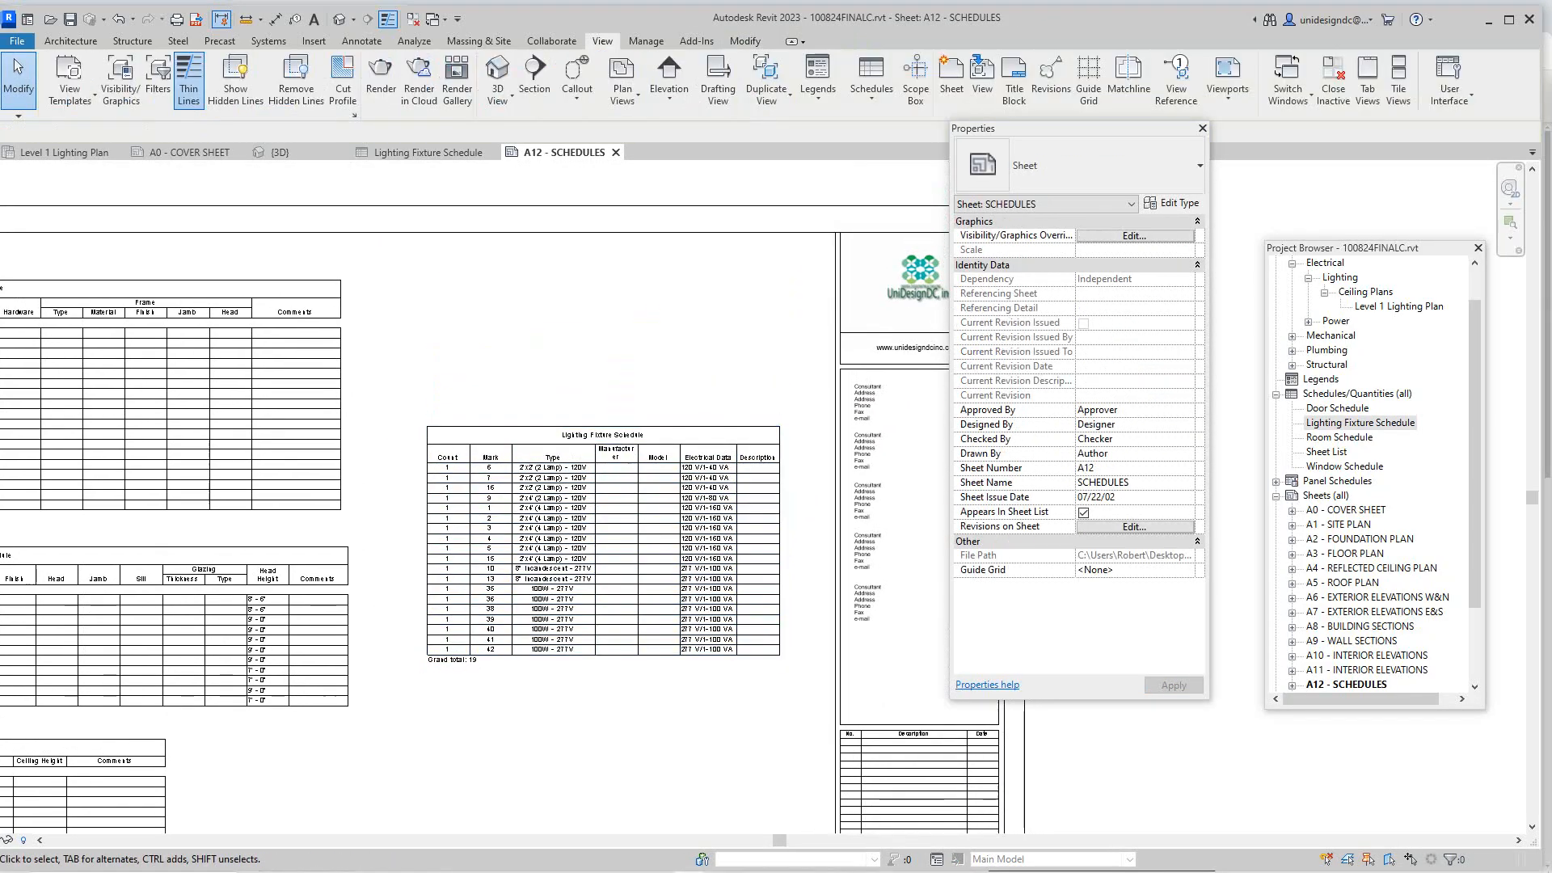
pyautogui.moveTo(539, 575); pyautogui.dragTo(522, 439)
# Step: Widen the Manufacturer column of the placed lighting fixture schedule so its heading fits on one line, and deselect the schedule
pyautogui.scroll(4, 637, 300)
pyautogui.moveTo(600, 316); pyautogui.dragTo(628, 316)
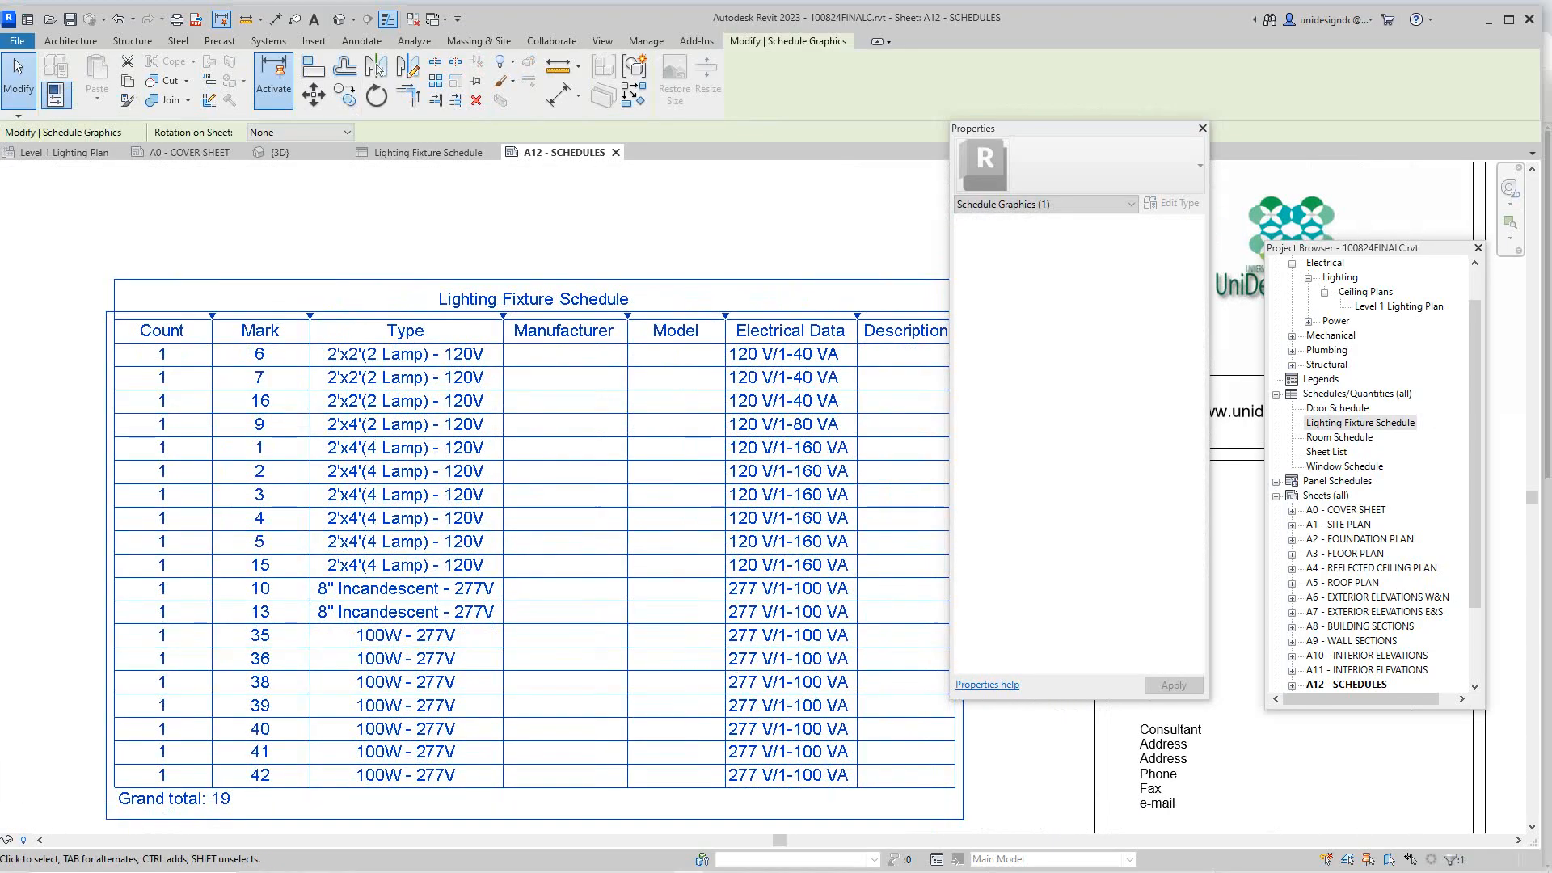
pyautogui.press('Escape')
pyautogui.scroll(-4, 563, 254)
pyautogui.middleClick(563, 254)
pyautogui.middleClick(563, 254)
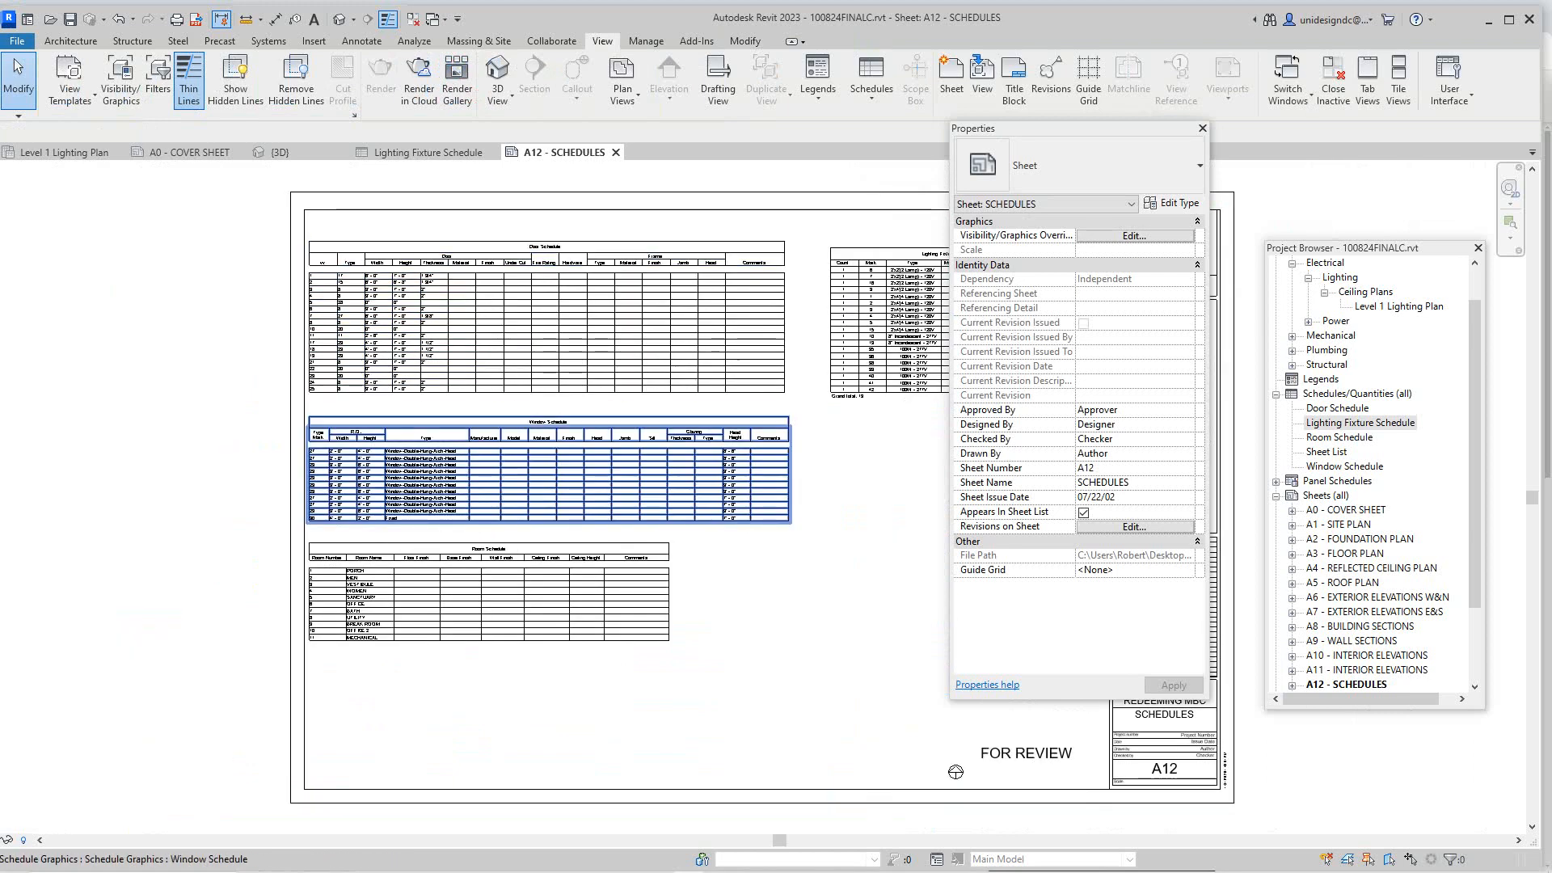
pyautogui.scroll(-1, 657, 481)
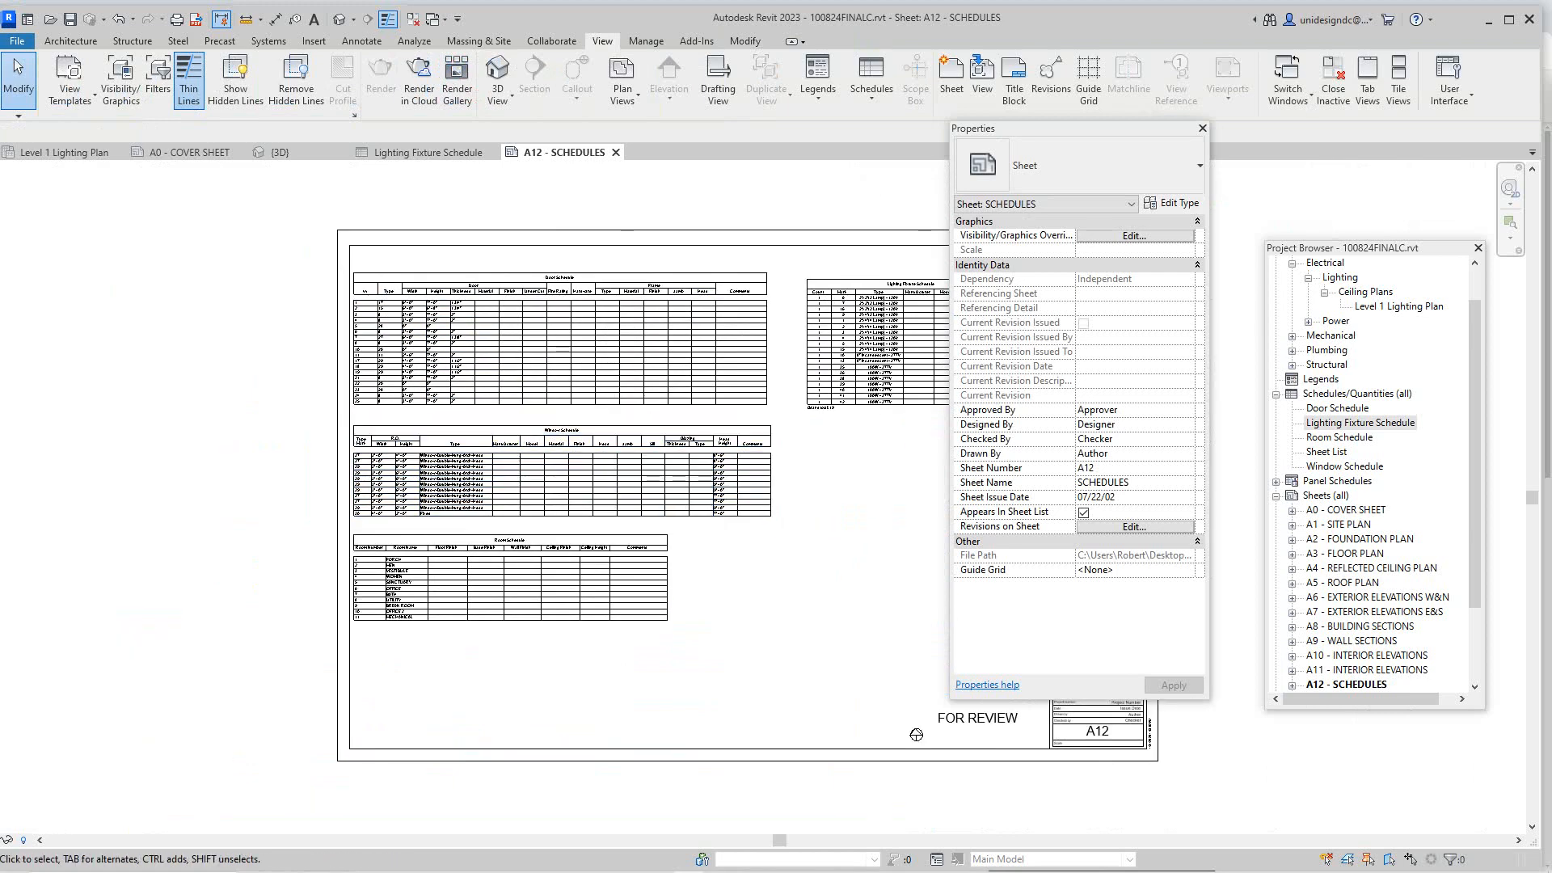
pyautogui.scroll(-3, 916, 734)
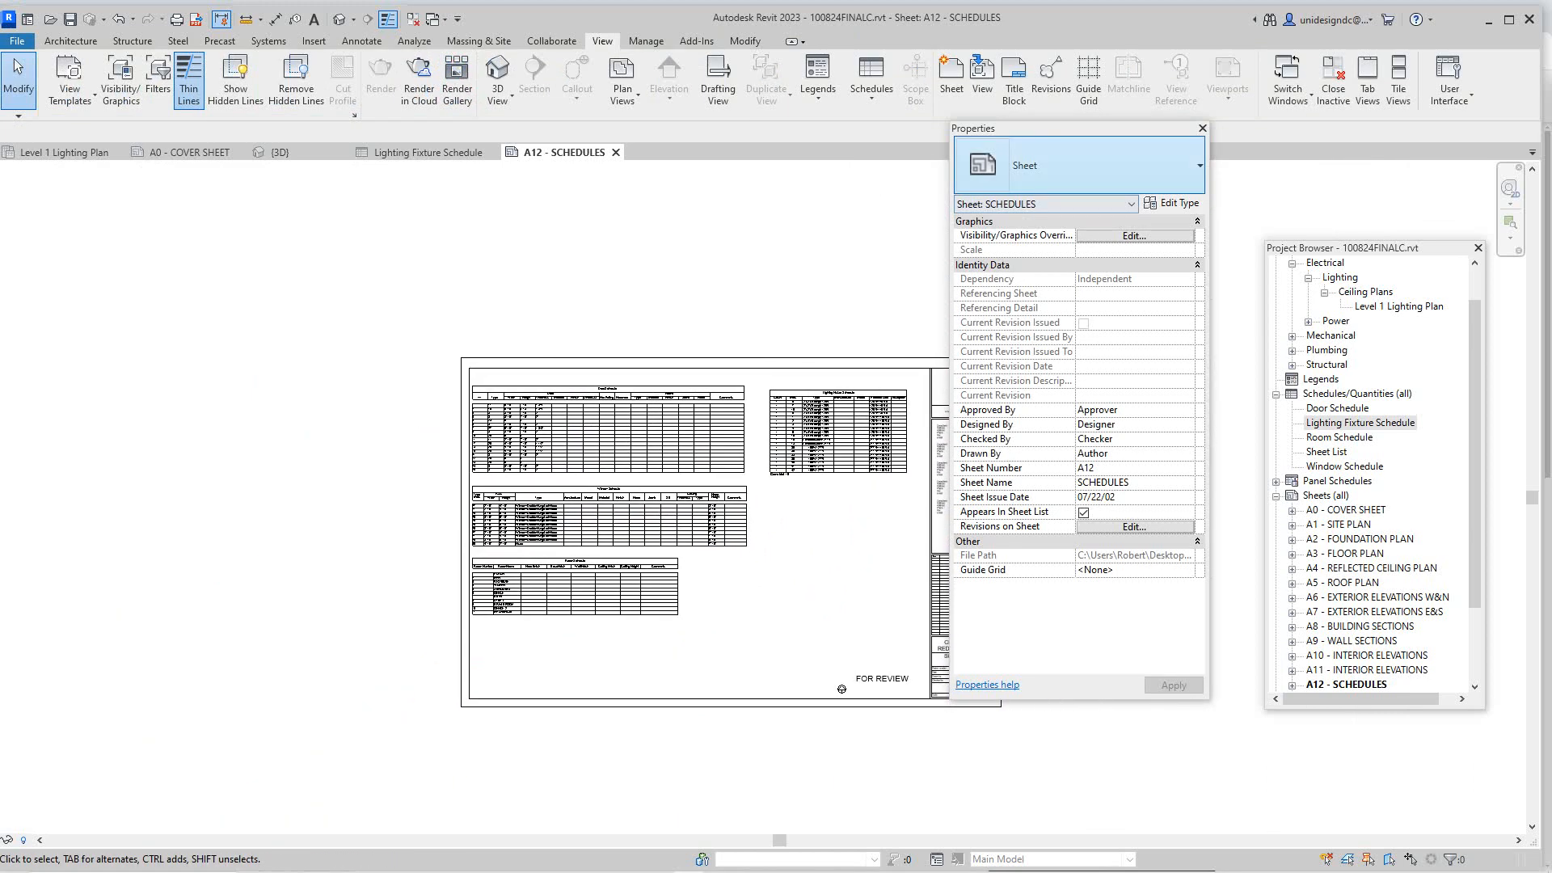